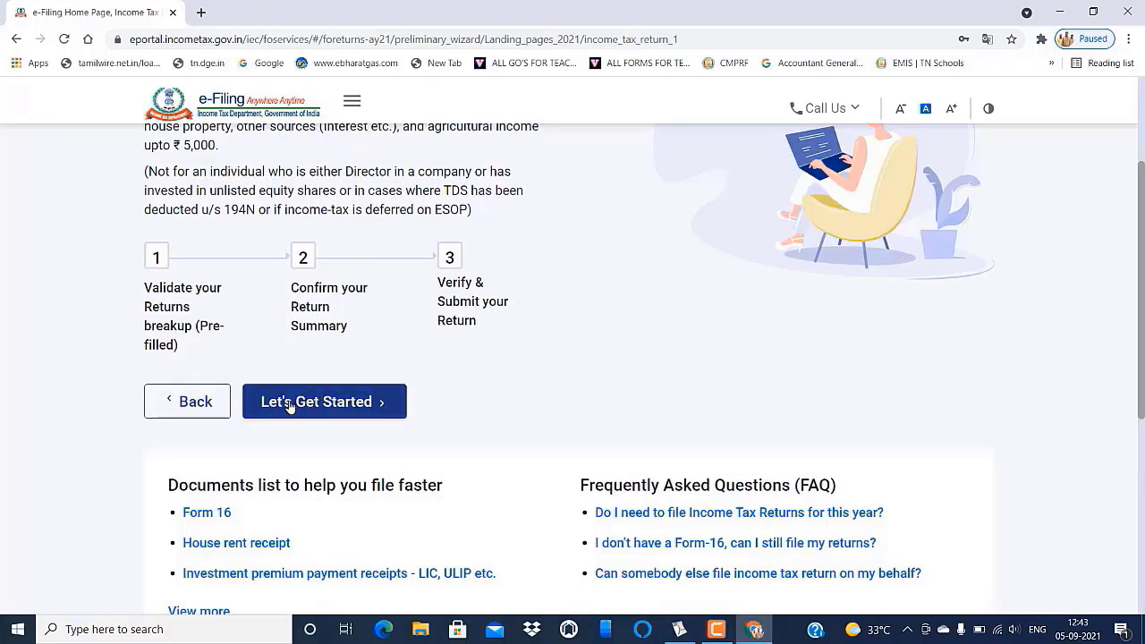
- Start the ITR-1 filing and choose Others as the reason for filing the return
{"action": "left_click", "coordinate": [327, 404]}
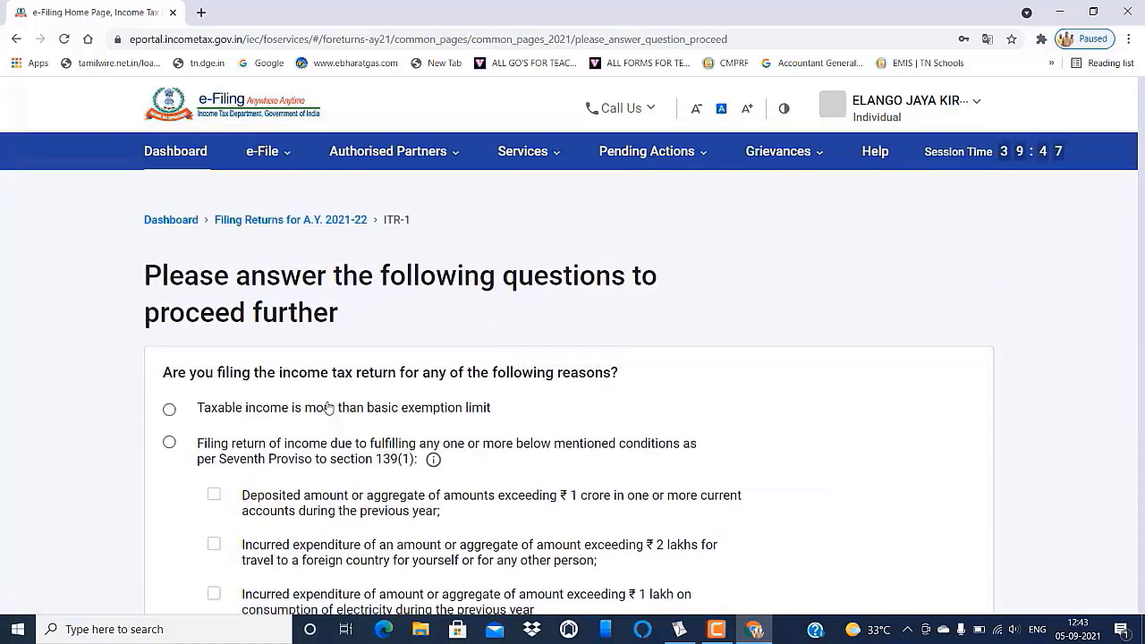
{"action": "scroll", "coordinate": [329, 407], "scroll_direction": "down", "scroll_amount": 1}
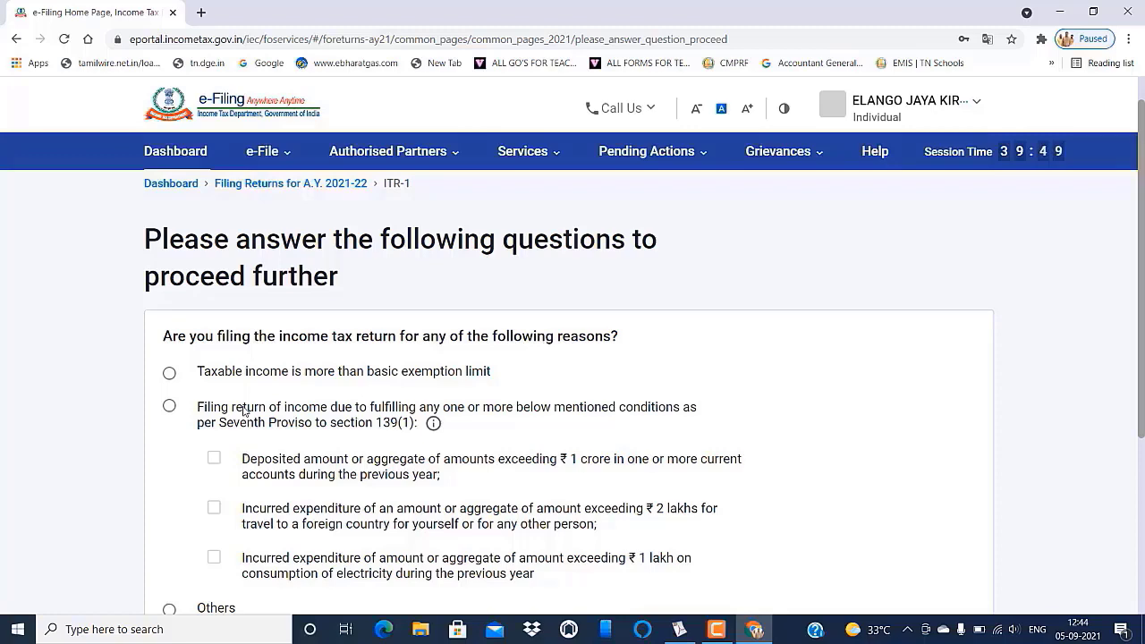
{"action": "scroll", "coordinate": [188, 450], "scroll_direction": "down", "scroll_amount": 1}
{"action": "left_click", "coordinate": [169, 499]}
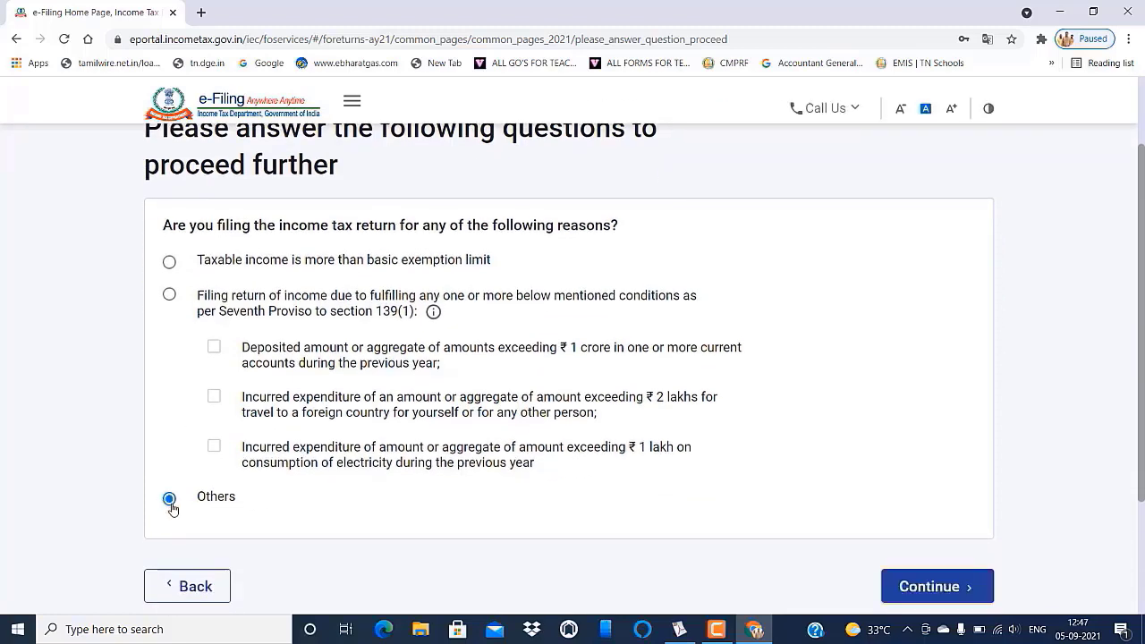
{"action": "left_click", "coordinate": [930, 588]}
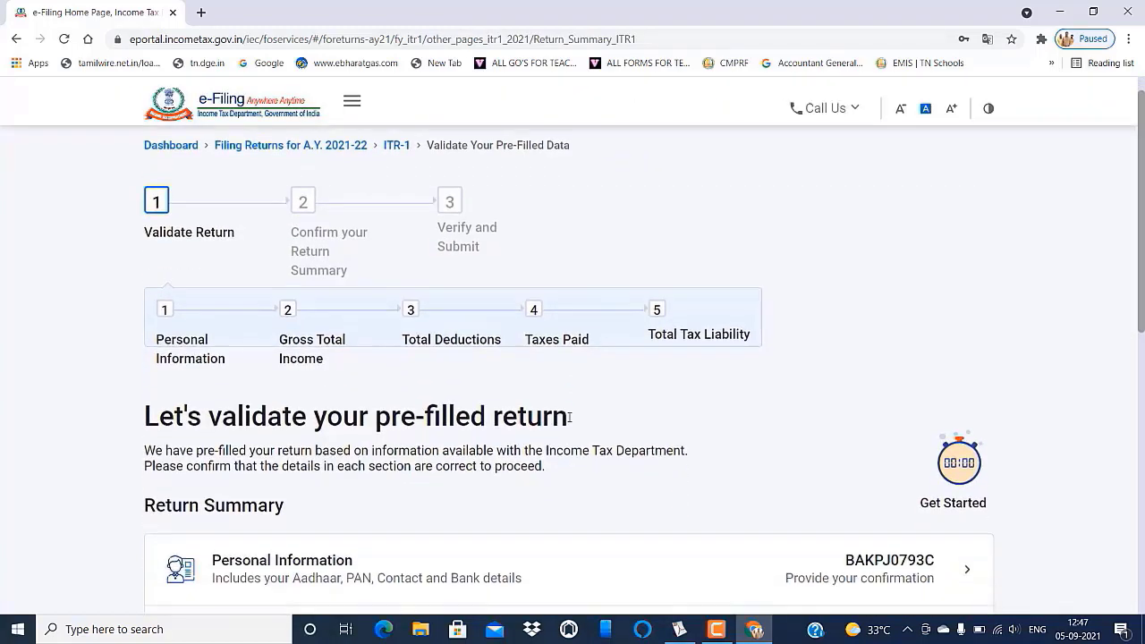
- Review the five Return Summary sections and open Personal Information for verification
{"action": "scroll", "coordinate": [569, 421], "scroll_direction": "down", "scroll_amount": 1}
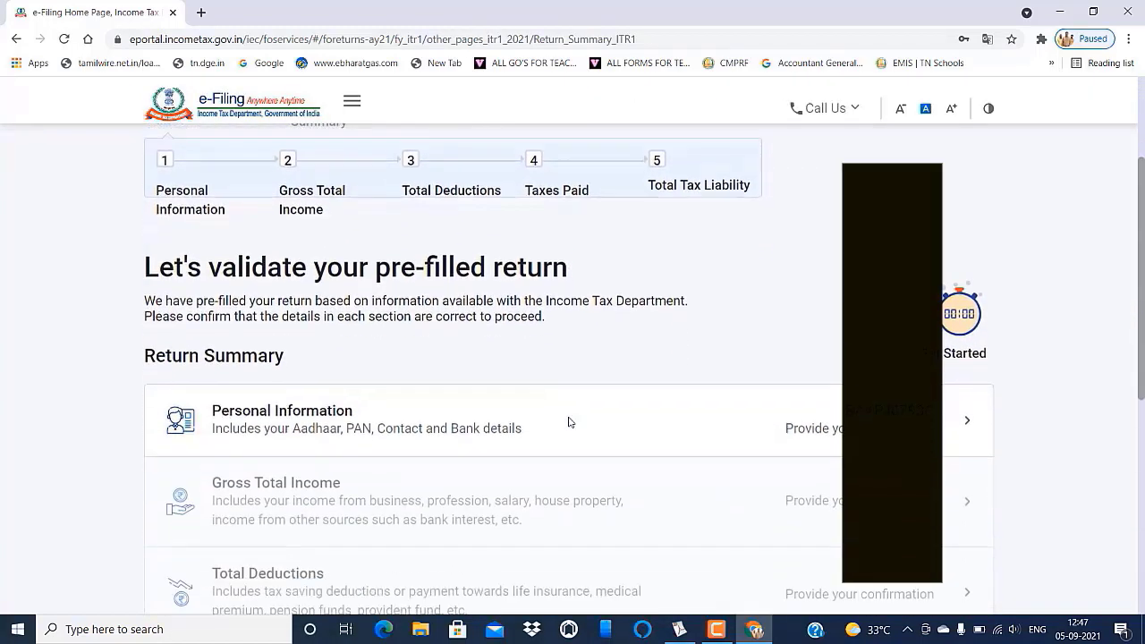
{"action": "scroll", "coordinate": [569, 421], "scroll_direction": "down", "scroll_amount": 2}
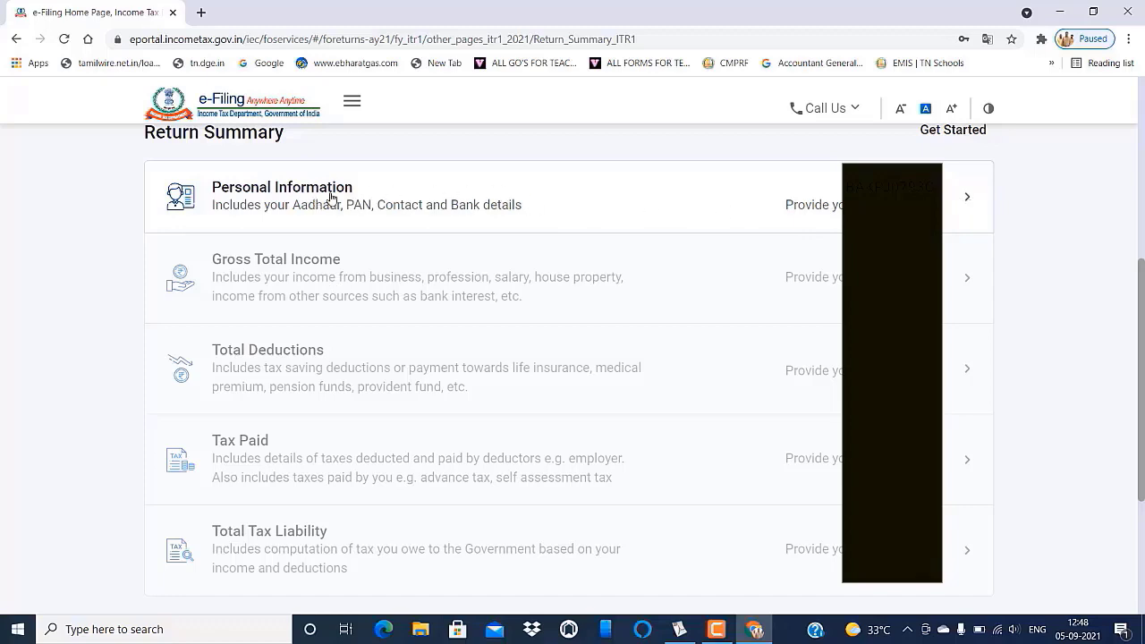
{"action": "left_click", "coordinate": [494, 198]}
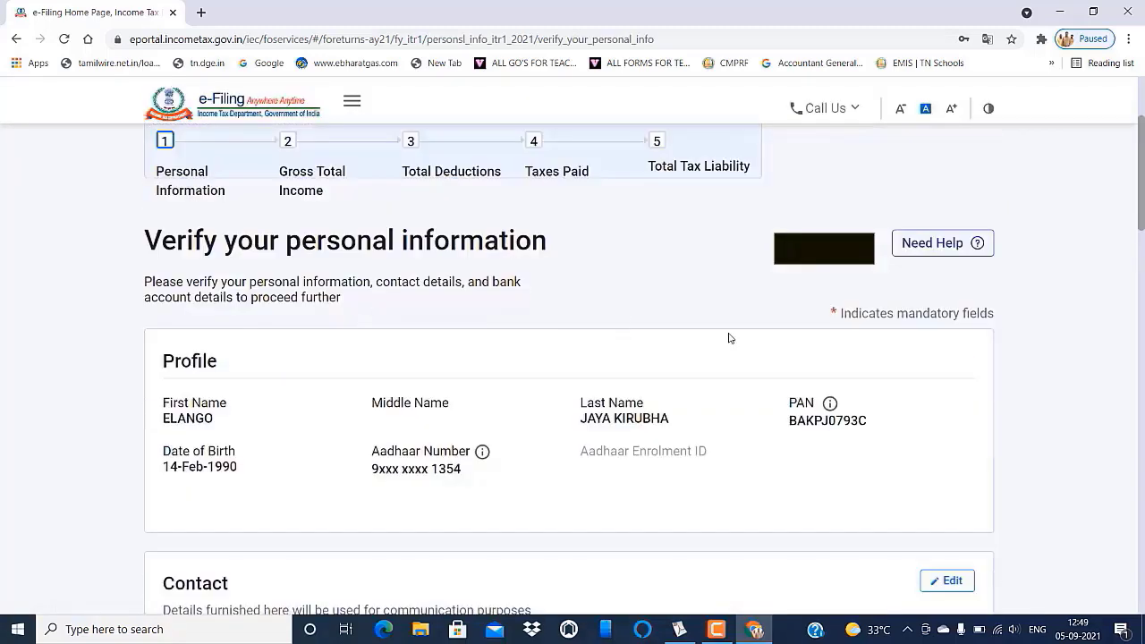
- Set nature of employment to State Government and choose filing under section 139(1)
{"action": "scroll", "coordinate": [761, 342], "scroll_direction": "down", "scroll_amount": 2}
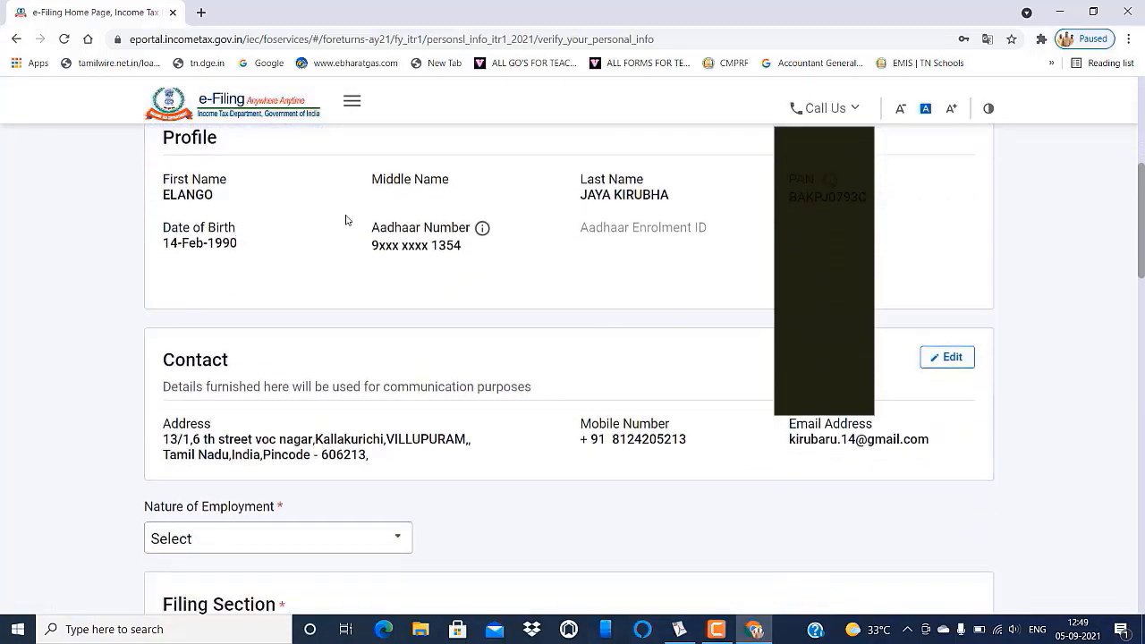
{"action": "scroll", "coordinate": [599, 377], "scroll_direction": "down", "scroll_amount": 2}
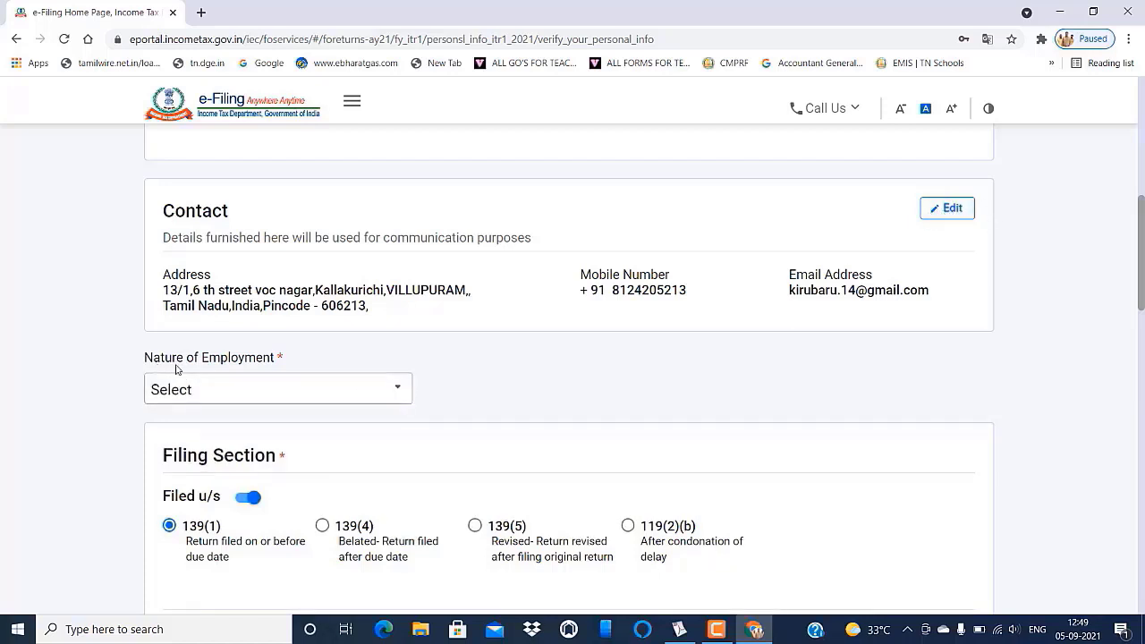
{"action": "left_click", "coordinate": [399, 392]}
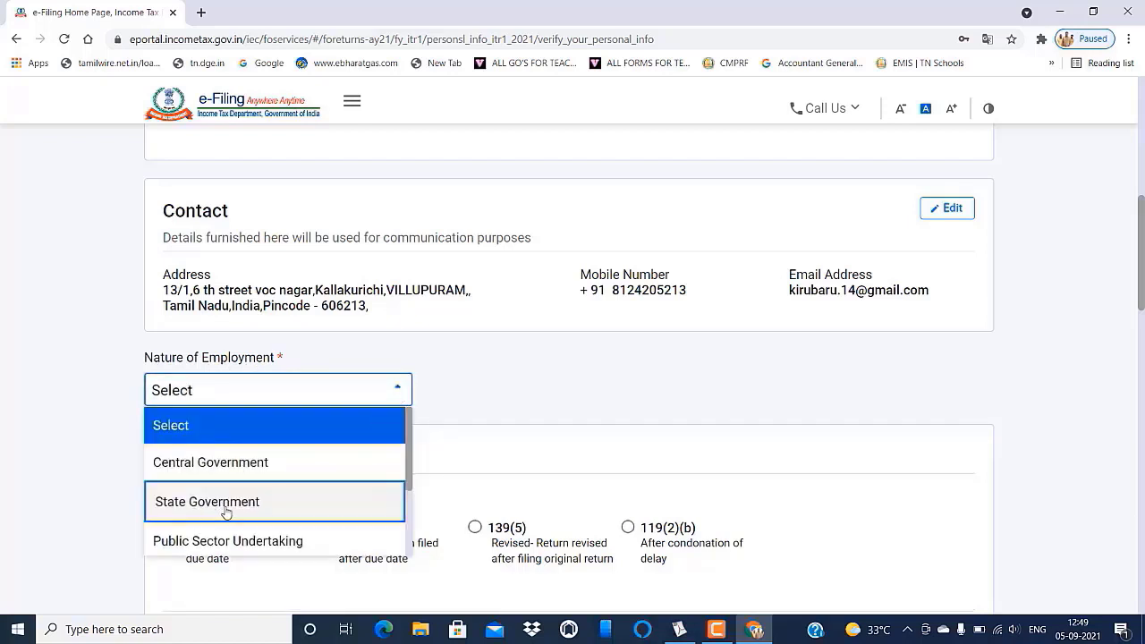
{"action": "left_click", "coordinate": [226, 506]}
{"action": "scroll", "coordinate": [377, 470], "scroll_direction": "down", "scroll_amount": 3}
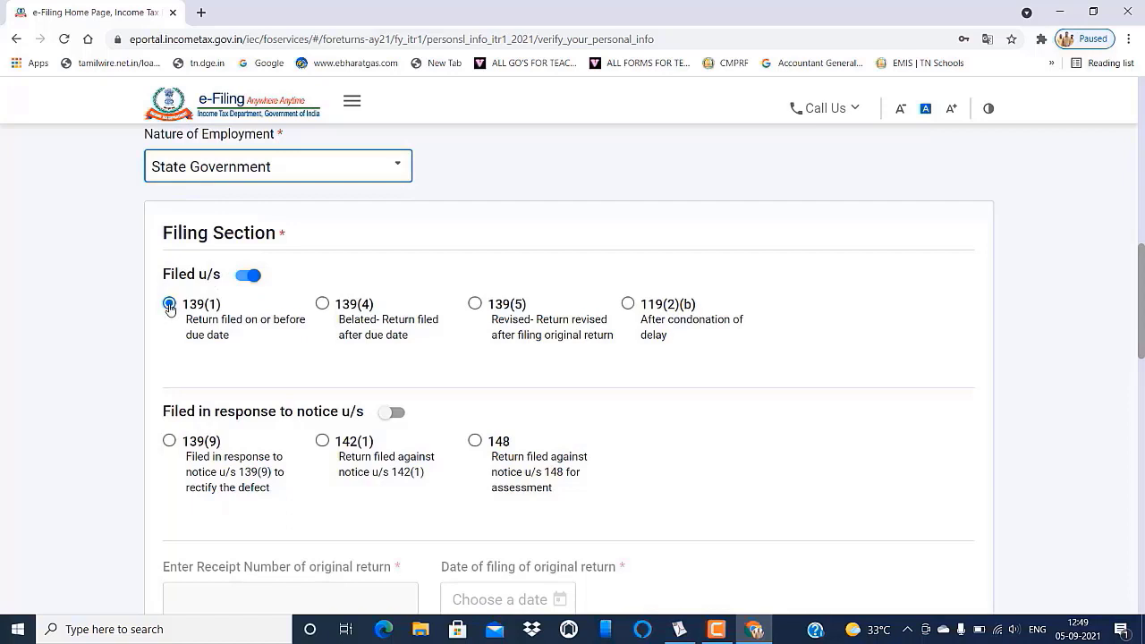
{"action": "left_click", "coordinate": [170, 306]}
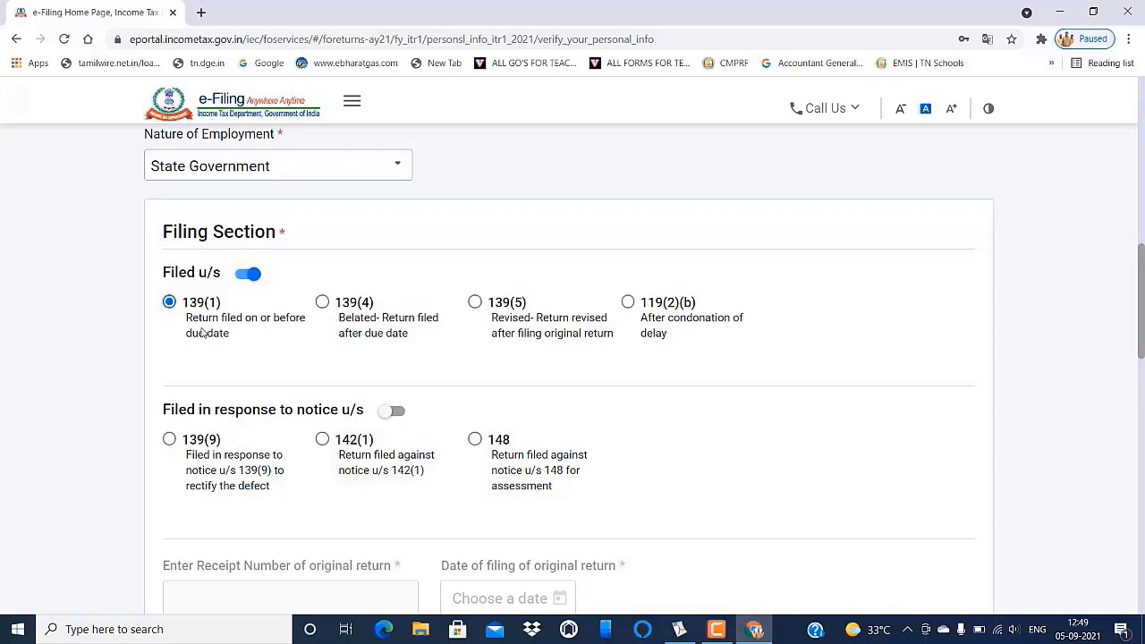
- Check the validated refund bank account and confirm the personal information
{"action": "scroll", "coordinate": [202, 333], "scroll_direction": "down", "scroll_amount": 1}
{"action": "scroll", "coordinate": [201, 332], "scroll_direction": "down", "scroll_amount": 1}
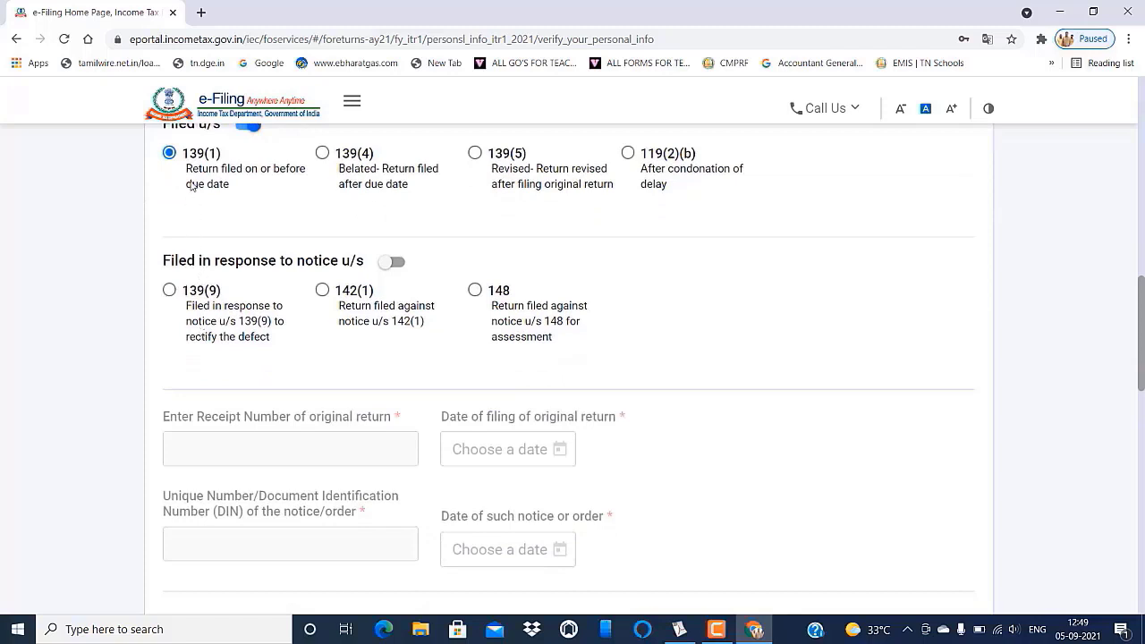
{"action": "scroll", "coordinate": [203, 259], "scroll_direction": "down", "scroll_amount": 4}
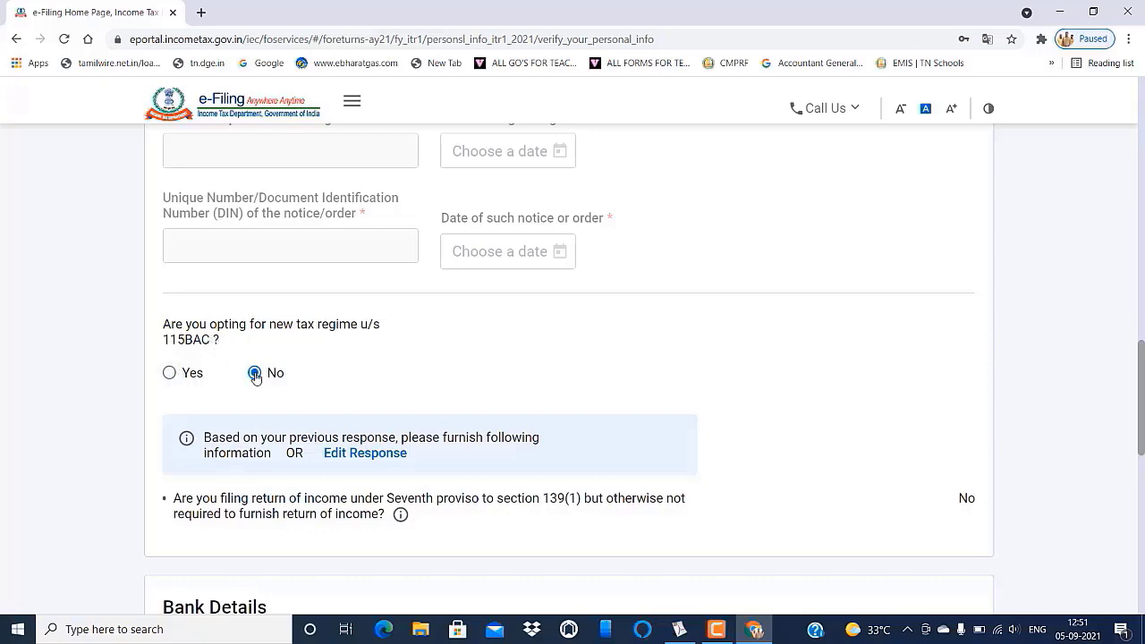
{"action": "scroll", "coordinate": [459, 394], "scroll_direction": "down", "scroll_amount": 3}
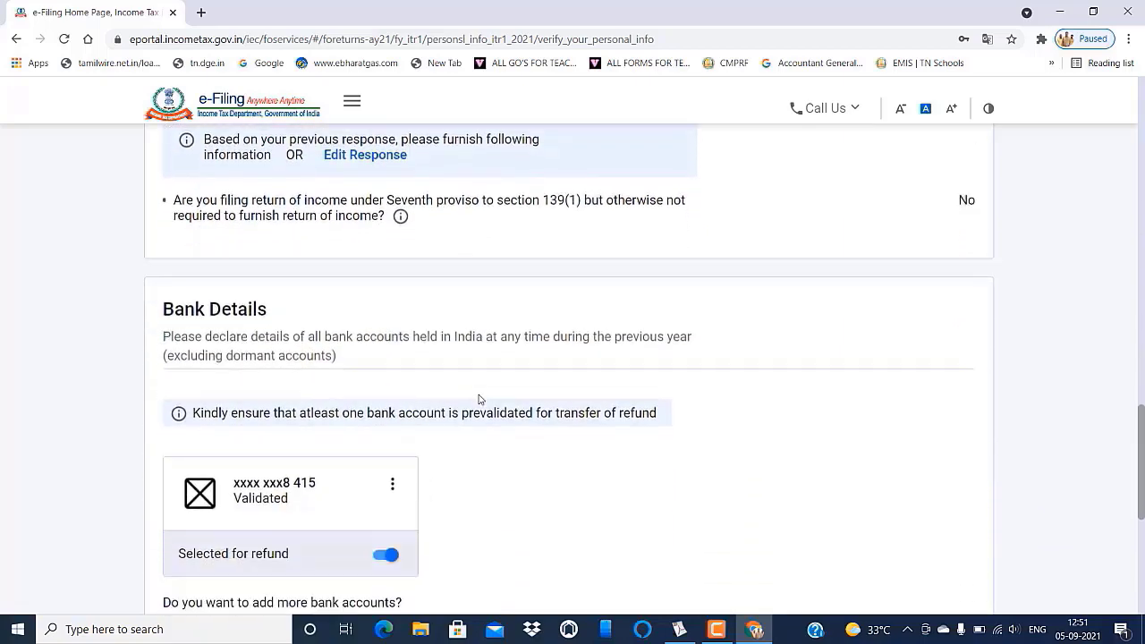
{"action": "scroll", "coordinate": [478, 399], "scroll_direction": "down", "scroll_amount": 2}
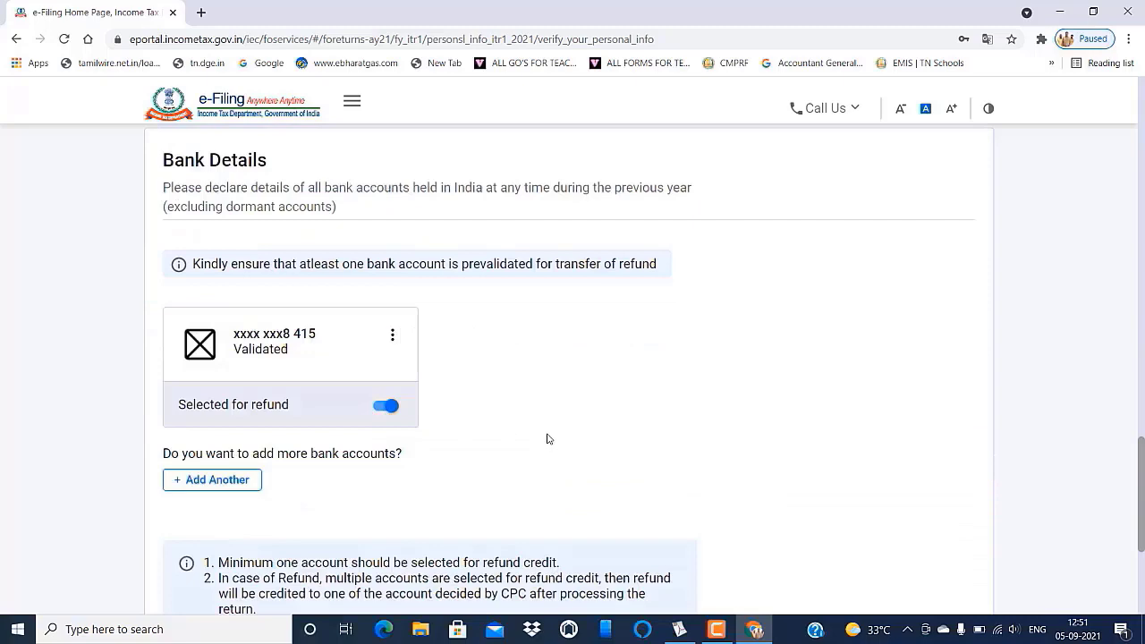
{"action": "scroll", "coordinate": [549, 439], "scroll_direction": "down", "scroll_amount": 1}
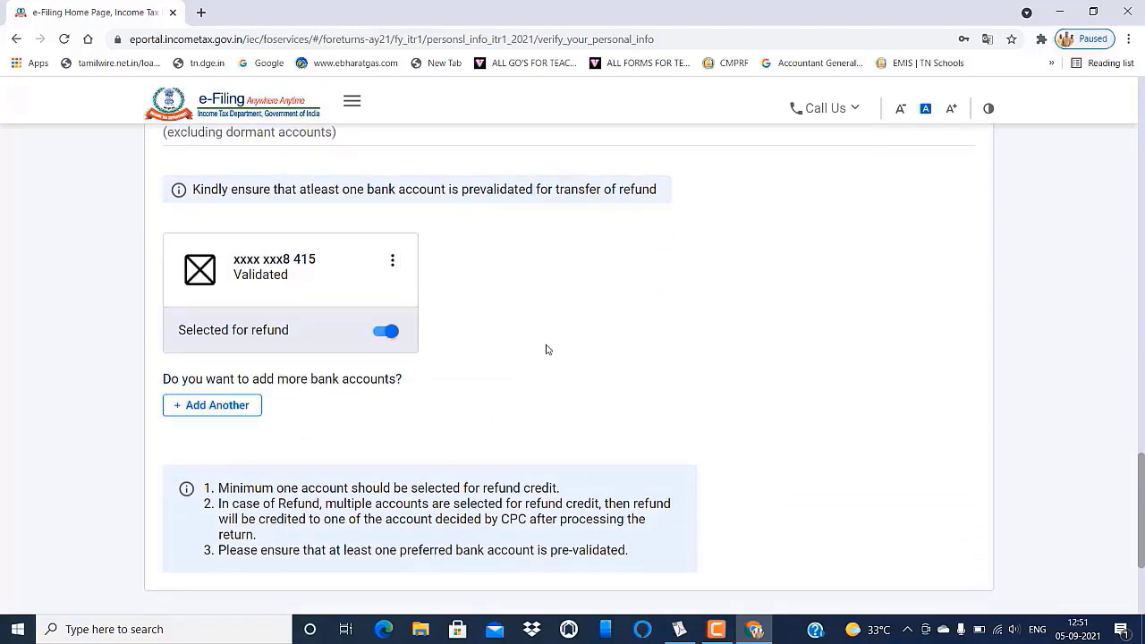
{"action": "scroll", "coordinate": [543, 349], "scroll_direction": "down", "scroll_amount": 2}
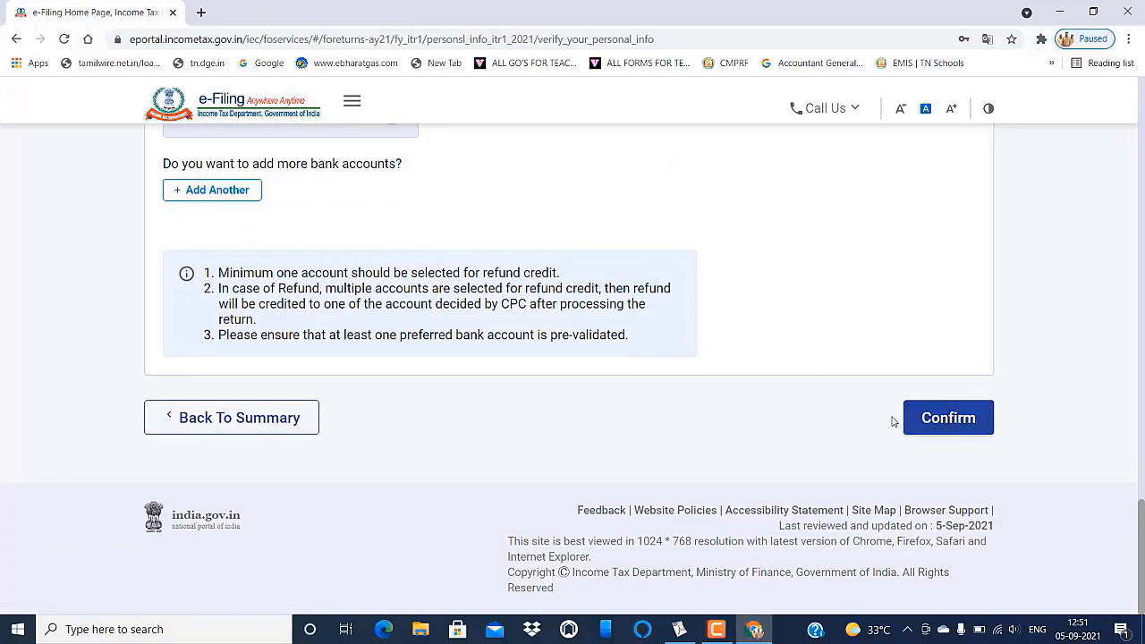
{"action": "left_click", "coordinate": [940, 417]}
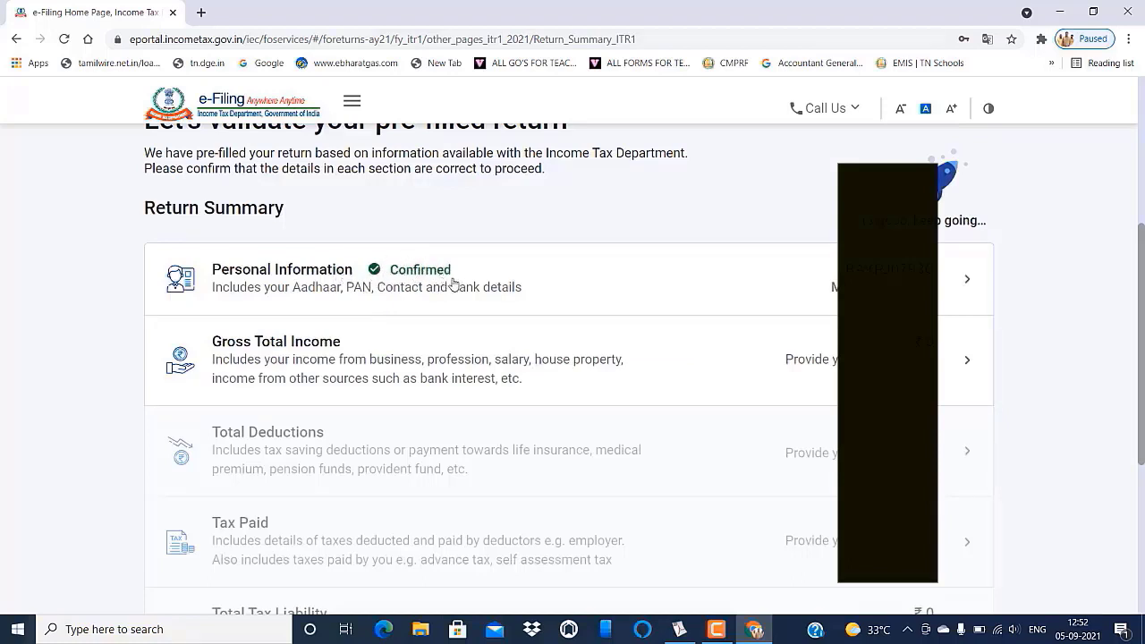
- In Gross Total Income, decline the travel/uniform and special compensatory allowance exemptions
{"action": "scroll", "coordinate": [493, 303], "scroll_direction": "down", "scroll_amount": 1}
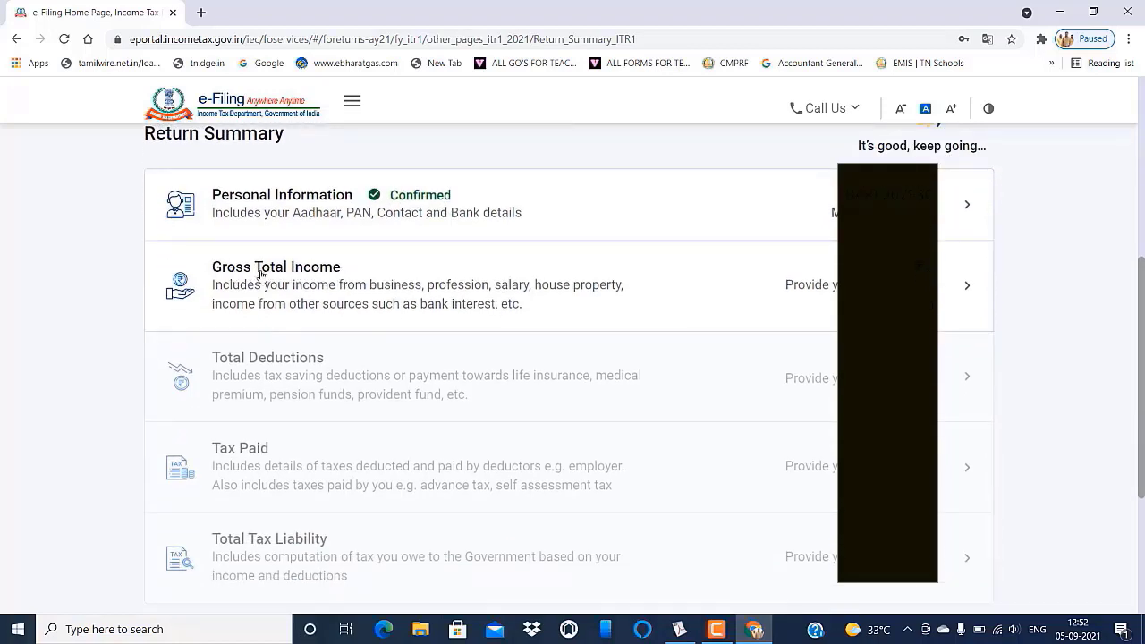
{"action": "left_click", "coordinate": [965, 288]}
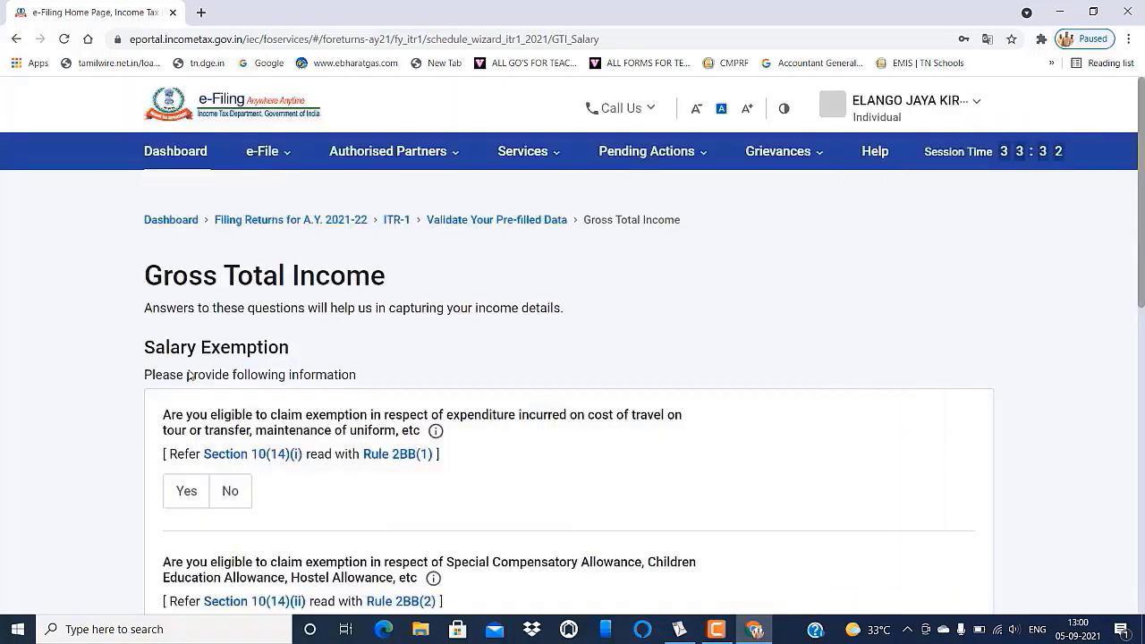
{"action": "scroll", "coordinate": [192, 447], "scroll_direction": "down", "scroll_amount": 1}
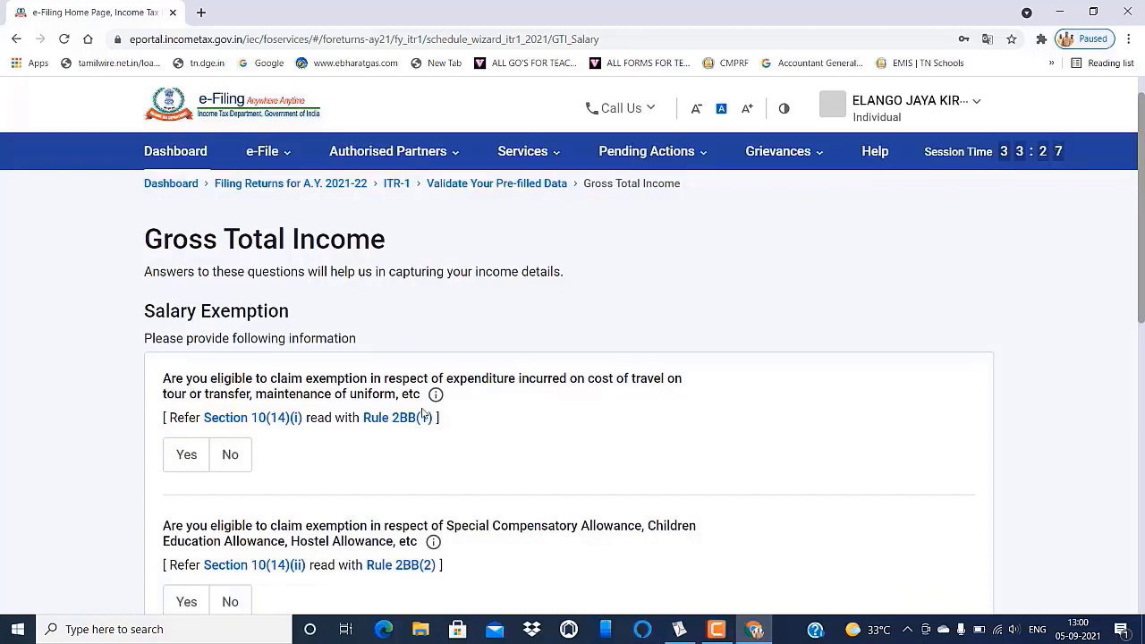
{"action": "scroll", "coordinate": [426, 492], "scroll_direction": "down", "scroll_amount": 1}
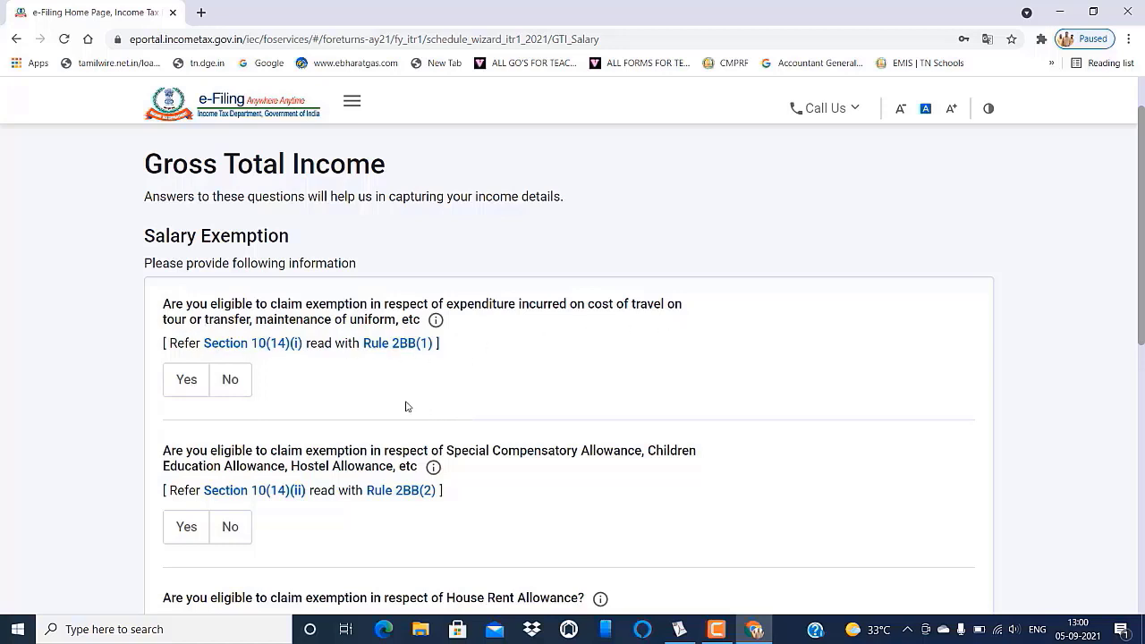
{"action": "scroll", "coordinate": [415, 409], "scroll_direction": "down", "scroll_amount": 1}
{"action": "left_click", "coordinate": [230, 306]}
{"action": "scroll", "coordinate": [239, 353], "scroll_direction": "down", "scroll_amount": 1}
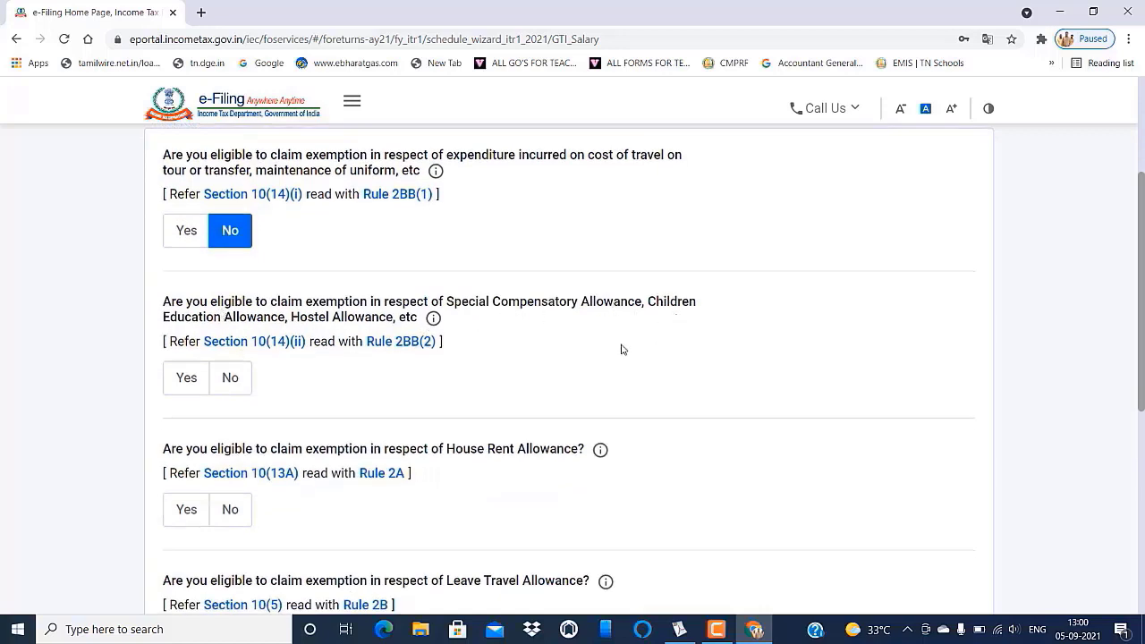
{"action": "left_click", "coordinate": [233, 380]}
- Claim the House Rent Allowance exemption and look up its amount in the salary statement PDF
{"action": "scroll", "coordinate": [272, 382], "scroll_direction": "down", "scroll_amount": 1}
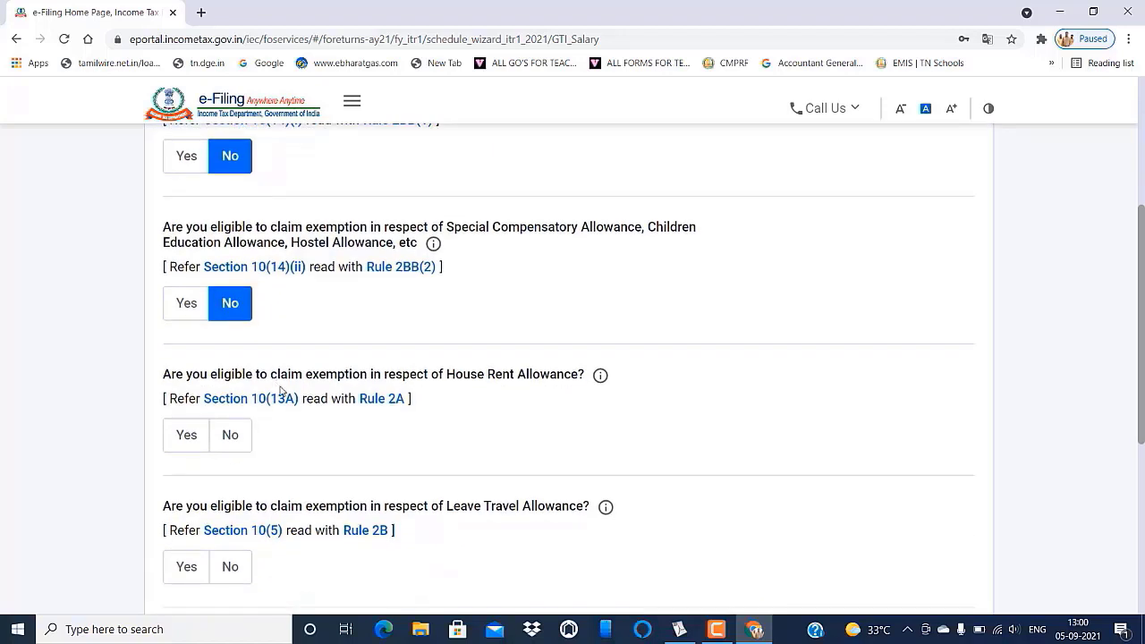
{"action": "left_click", "coordinate": [181, 437]}
{"action": "left_click", "coordinate": [211, 510]}
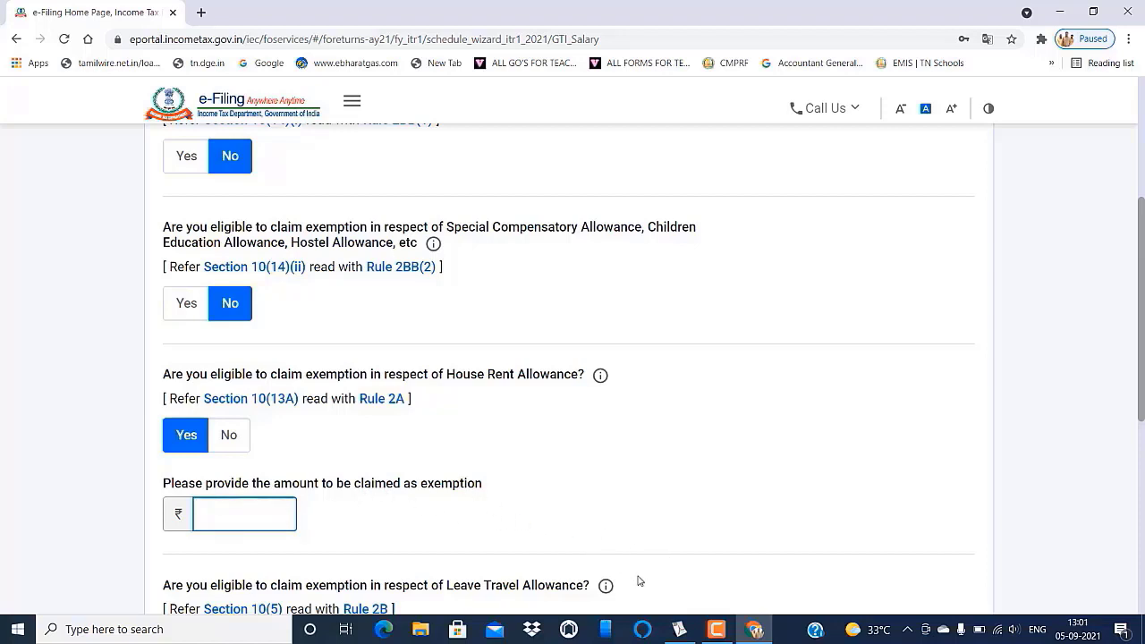
{"action": "left_click", "coordinate": [679, 629]}
- Enter the ₹7,800 HRA exemption amount taken from the salary statement
{"action": "scroll", "coordinate": [587, 450], "scroll_direction": "down", "scroll_amount": 2}
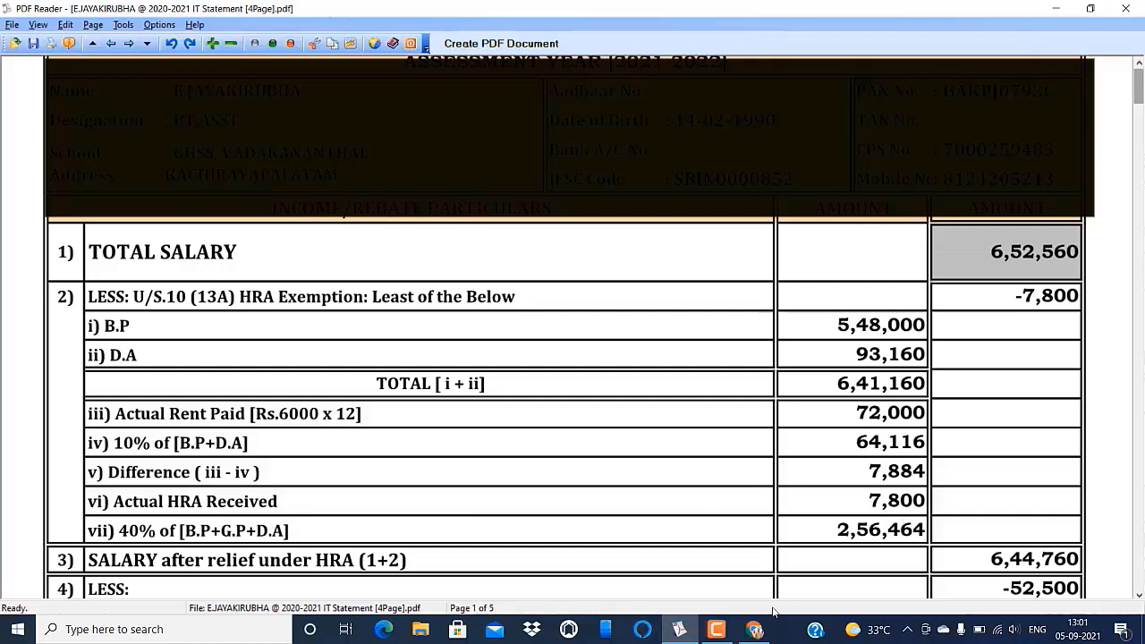
{"action": "left_click", "coordinate": [756, 631]}
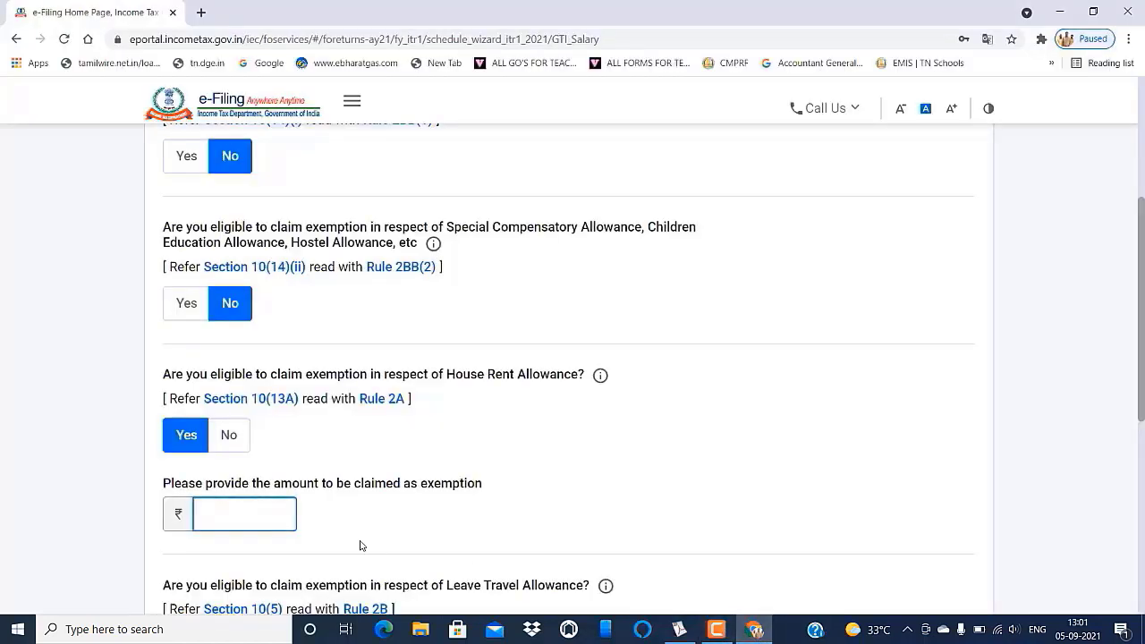
{"action": "type", "text": "00"}
- Answer No to Leave Travel Allowance and other salary exemptions, then continue
{"action": "scroll", "coordinate": [383, 497], "scroll_direction": "down", "scroll_amount": 3}
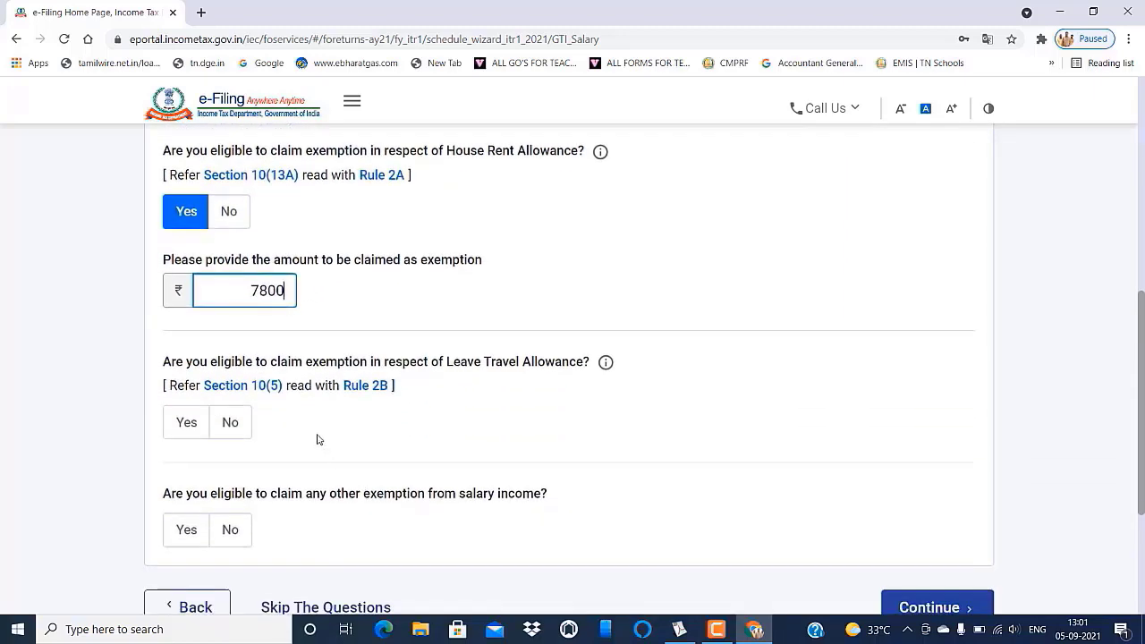
{"action": "scroll", "coordinate": [317, 440], "scroll_direction": "down", "scroll_amount": 1}
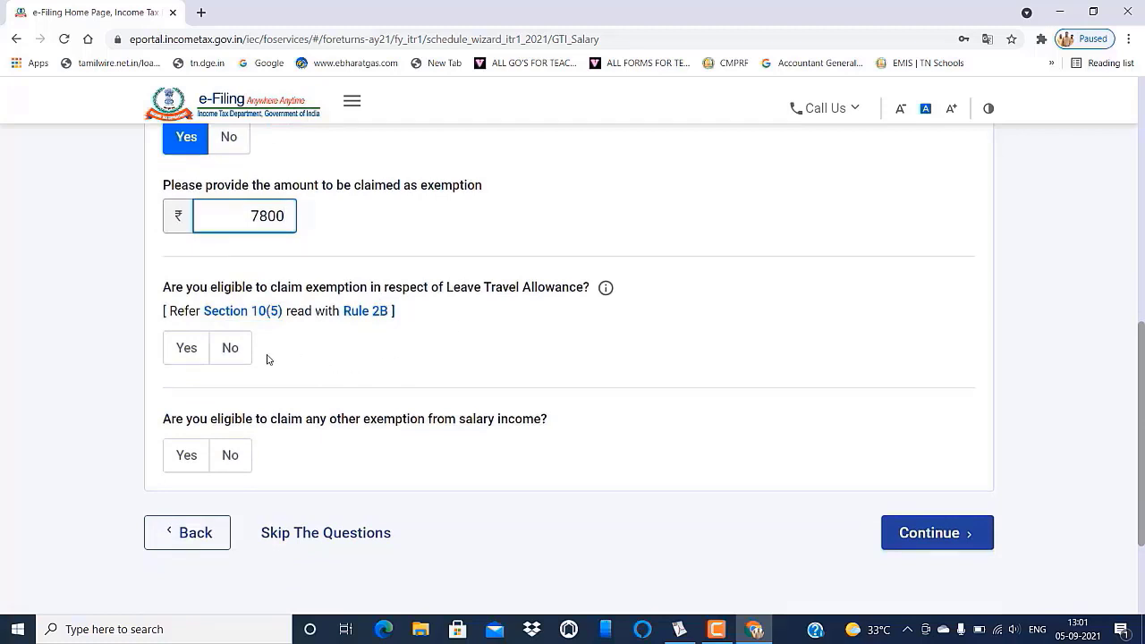
{"action": "left_click", "coordinate": [228, 349]}
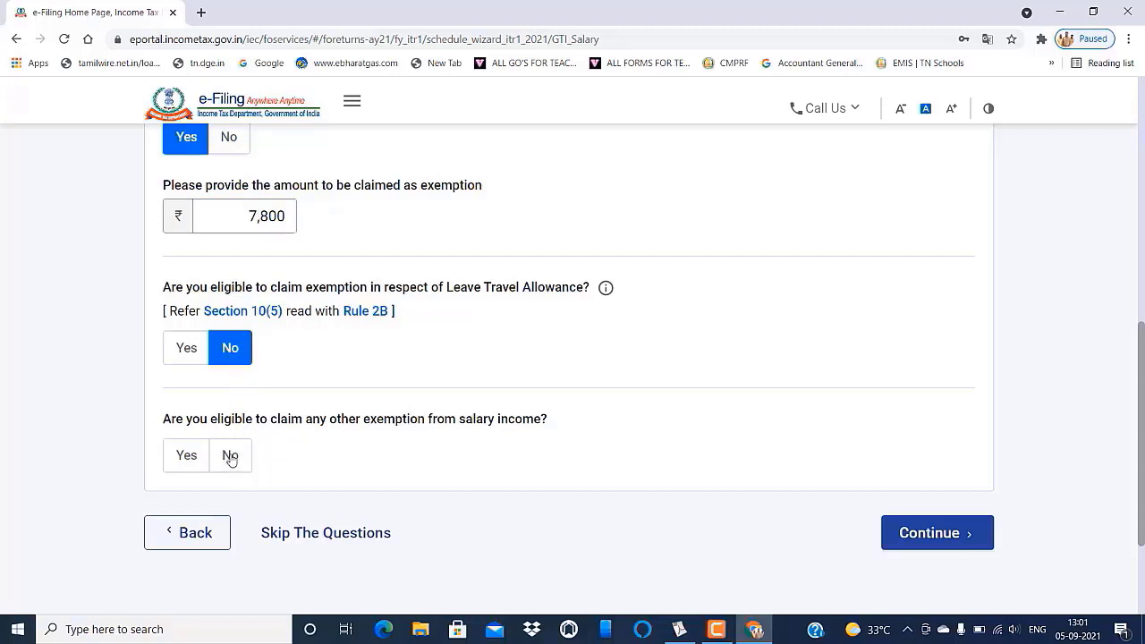
{"action": "left_click", "coordinate": [230, 457]}
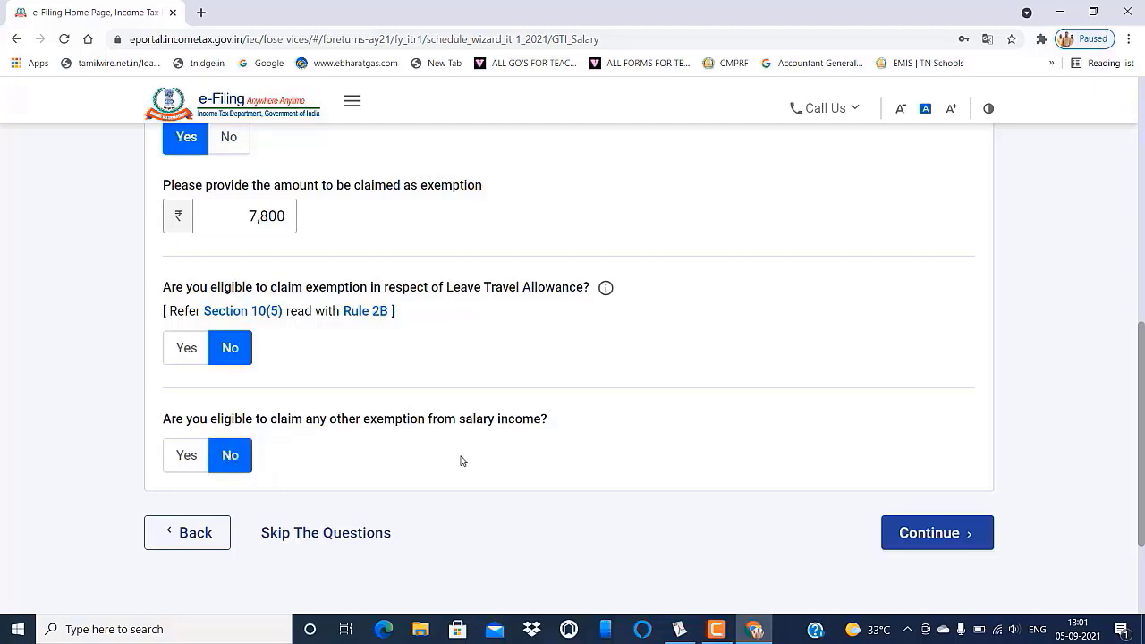
{"action": "scroll", "coordinate": [463, 461], "scroll_direction": "up", "scroll_amount": 3}
{"action": "scroll", "coordinate": [462, 461], "scroll_direction": "down", "scroll_amount": 3}
{"action": "scroll", "coordinate": [462, 461], "scroll_direction": "down", "scroll_amount": 1}
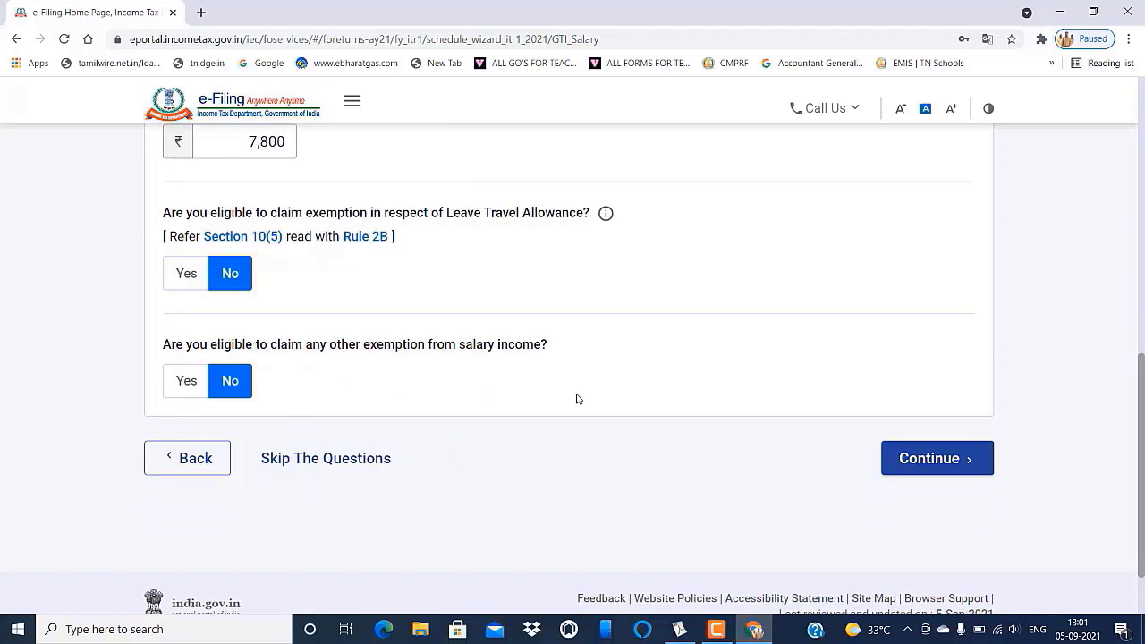
{"action": "left_click", "coordinate": [932, 461]}
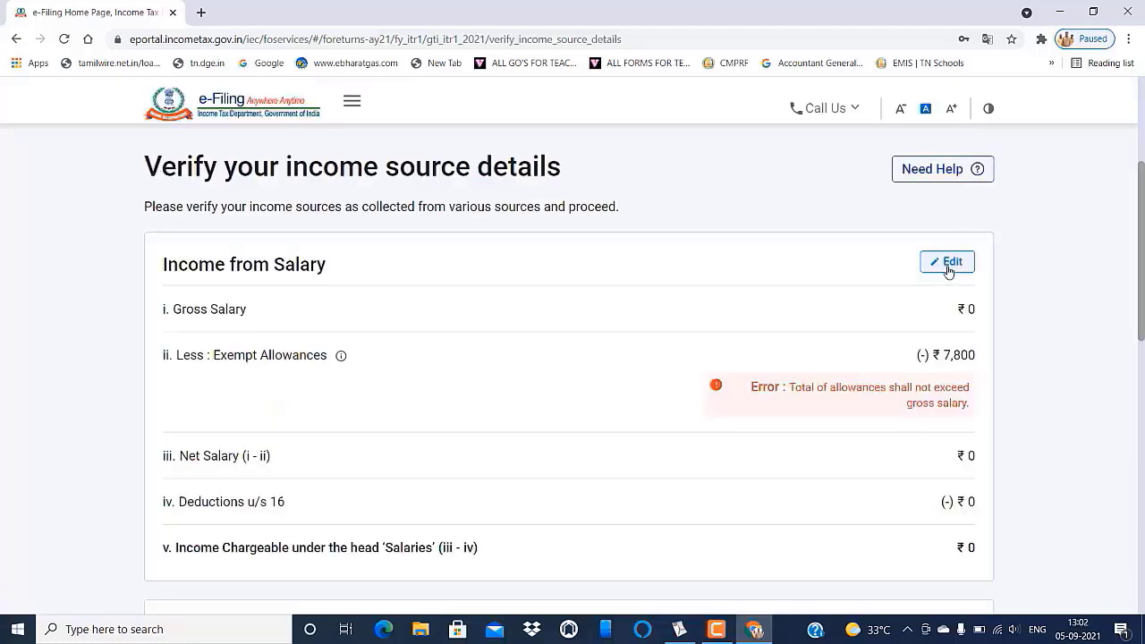
- Edit Income from Salary and enter 6,52,560 as section 17(1) salary from the statement
{"action": "left_click", "coordinate": [949, 269]}
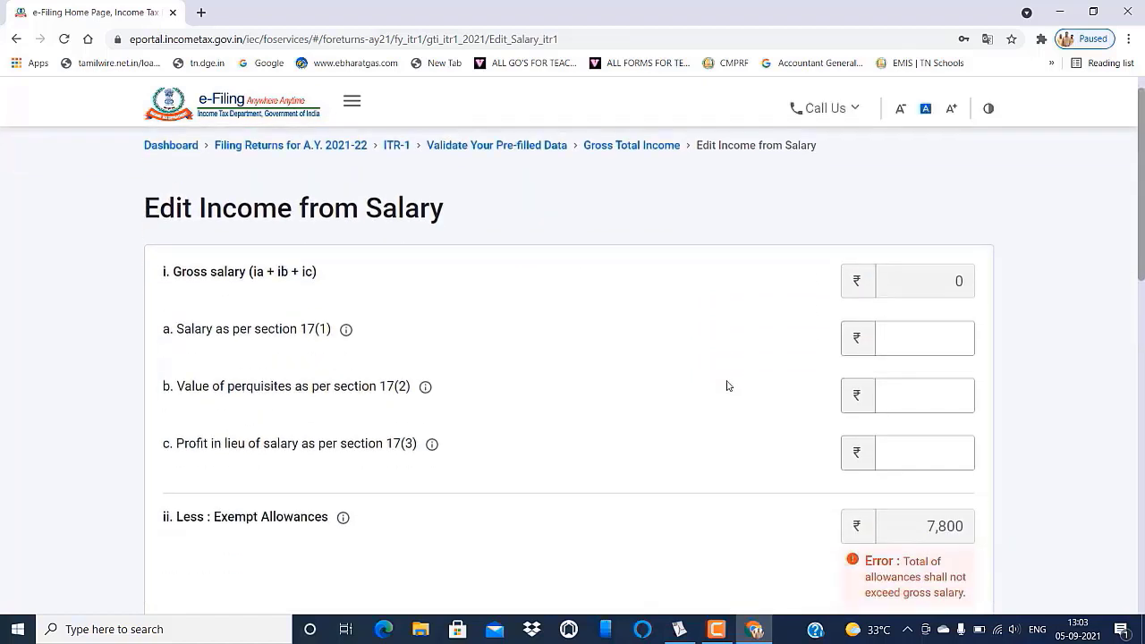
{"action": "scroll", "coordinate": [725, 384], "scroll_direction": "down", "scroll_amount": 1}
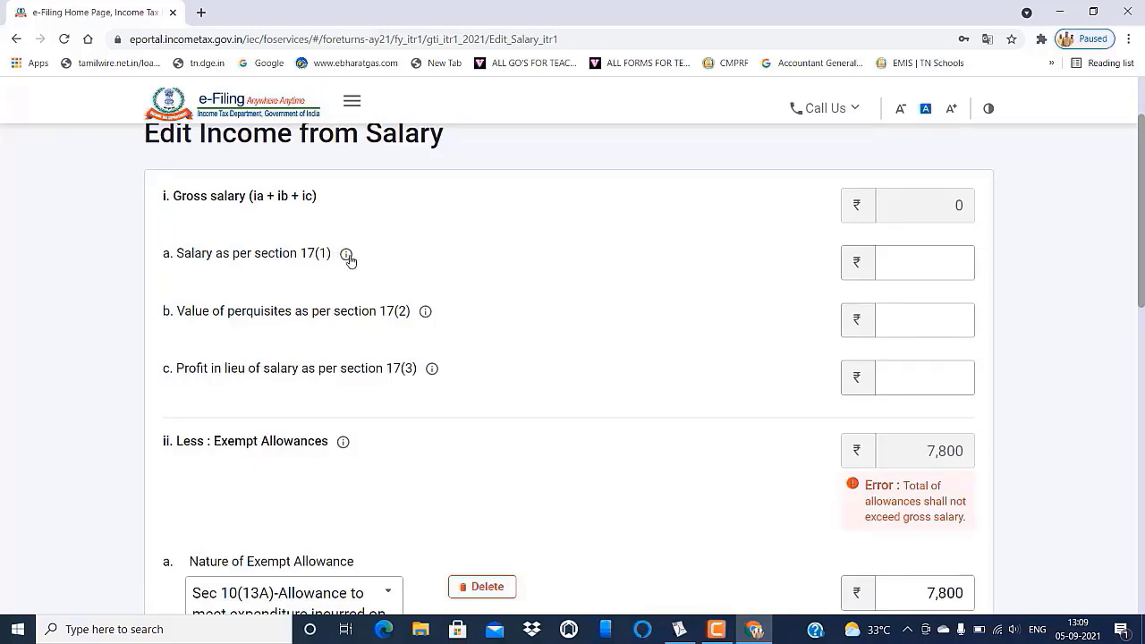
{"action": "left_click", "coordinate": [905, 268]}
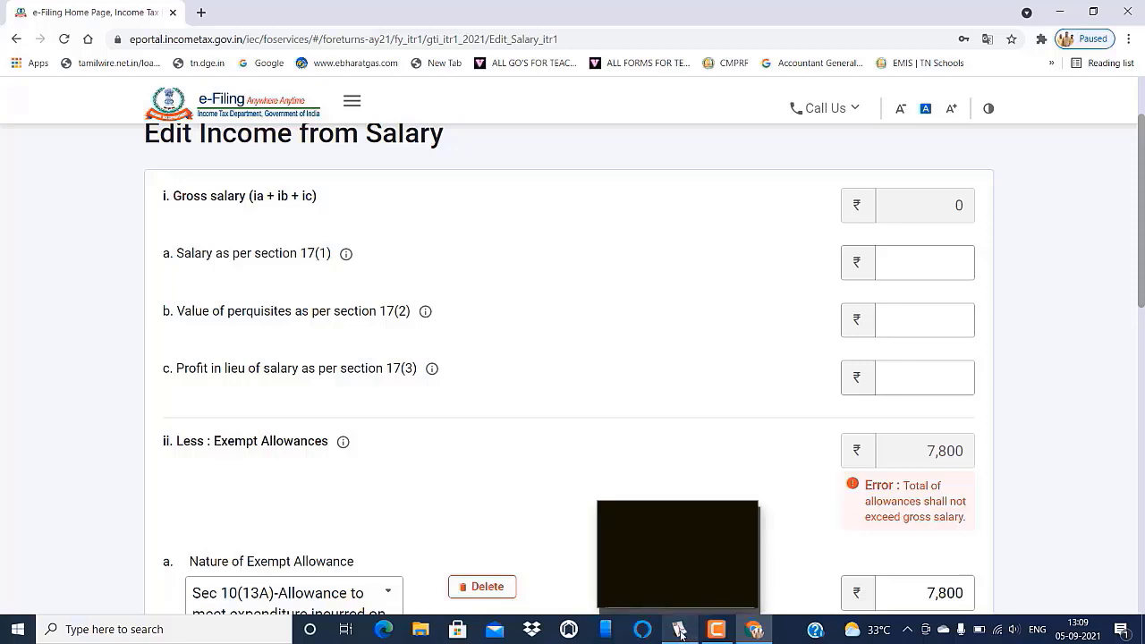
{"action": "left_click", "coordinate": [680, 631]}
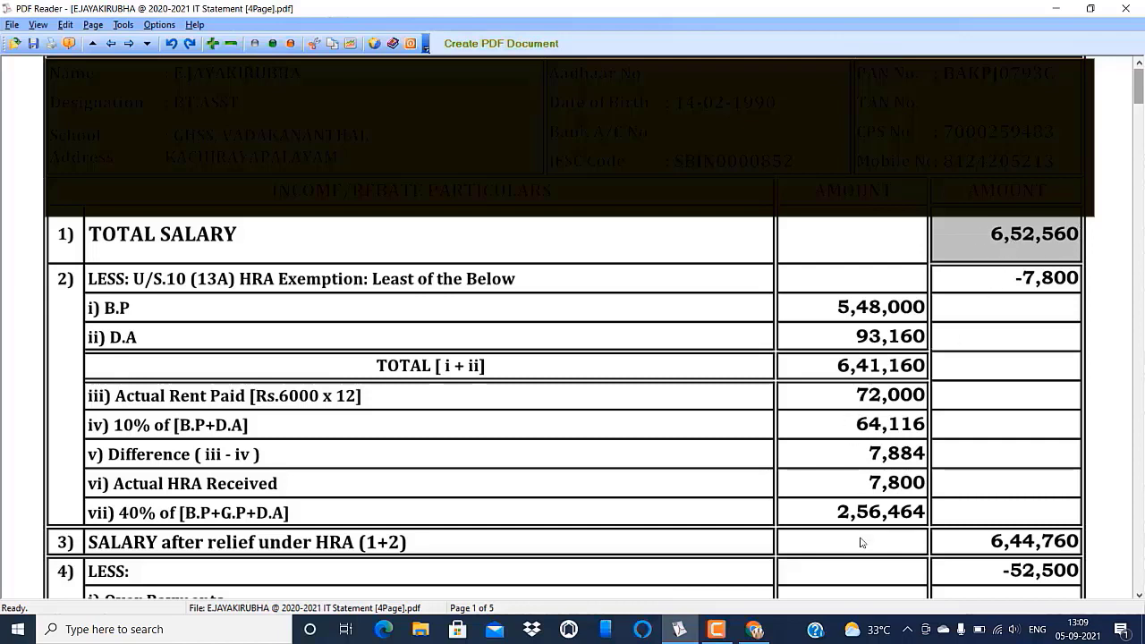
{"action": "left_click", "coordinate": [754, 629]}
{"action": "left_click", "coordinate": [930, 269]}
{"action": "type", "text": "6,52,560"}
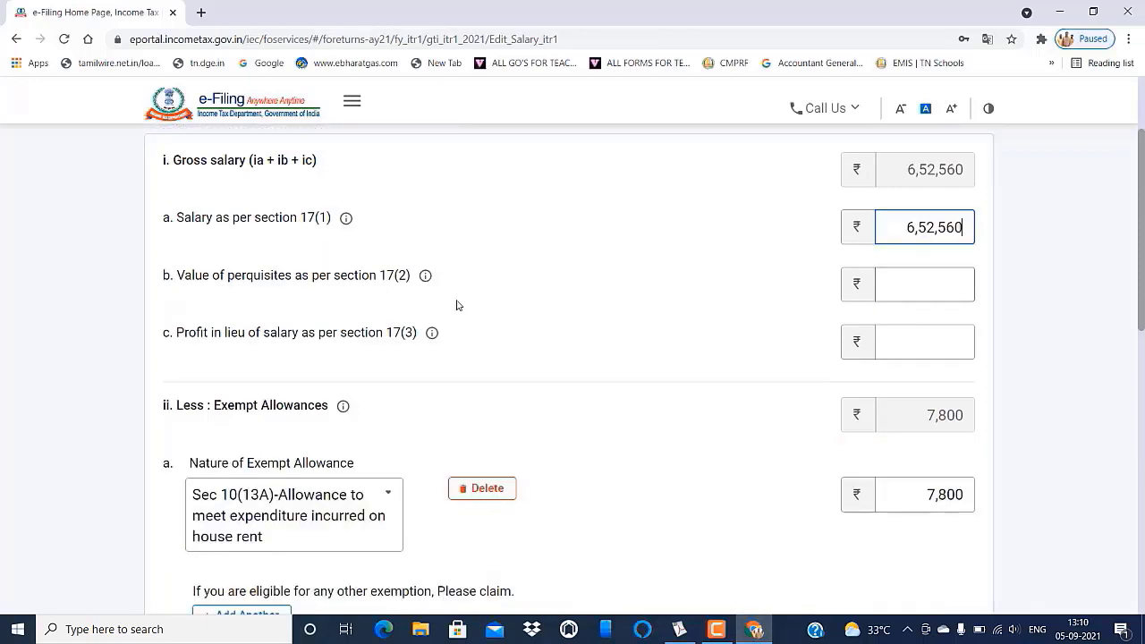
- Set perquisites 17(2) and profit in lieu 17(3) to 0, keeping the ₹7,800 HRA exemption
{"action": "left_click", "coordinate": [907, 284]}
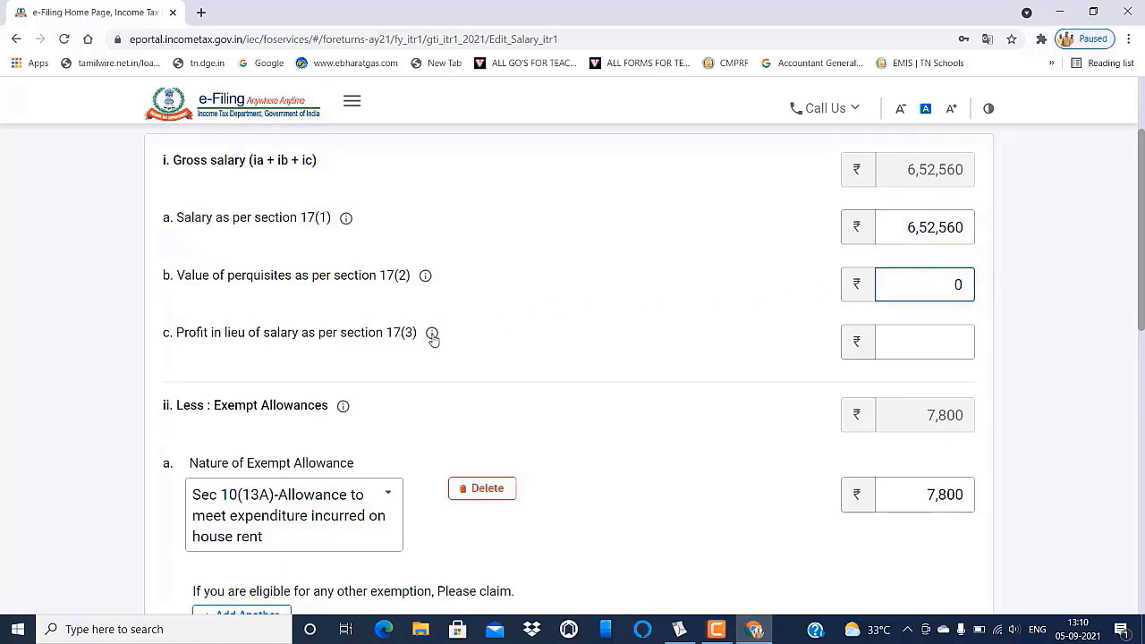
{"action": "left_click", "coordinate": [966, 344]}
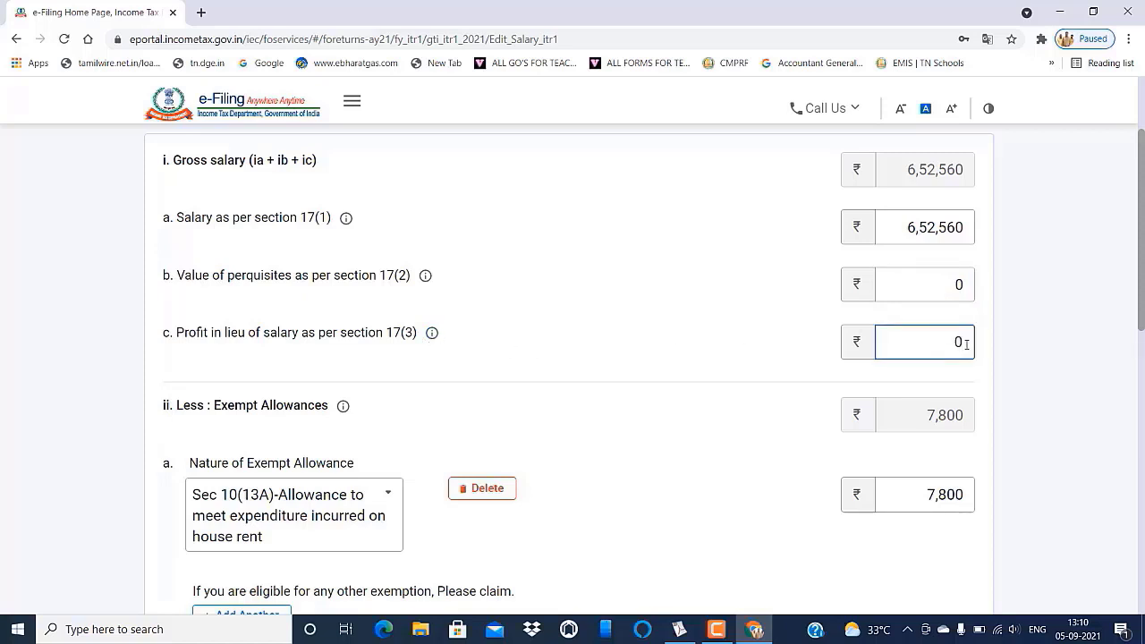
{"action": "scroll", "coordinate": [328, 248], "scroll_direction": "down", "scroll_amount": 3}
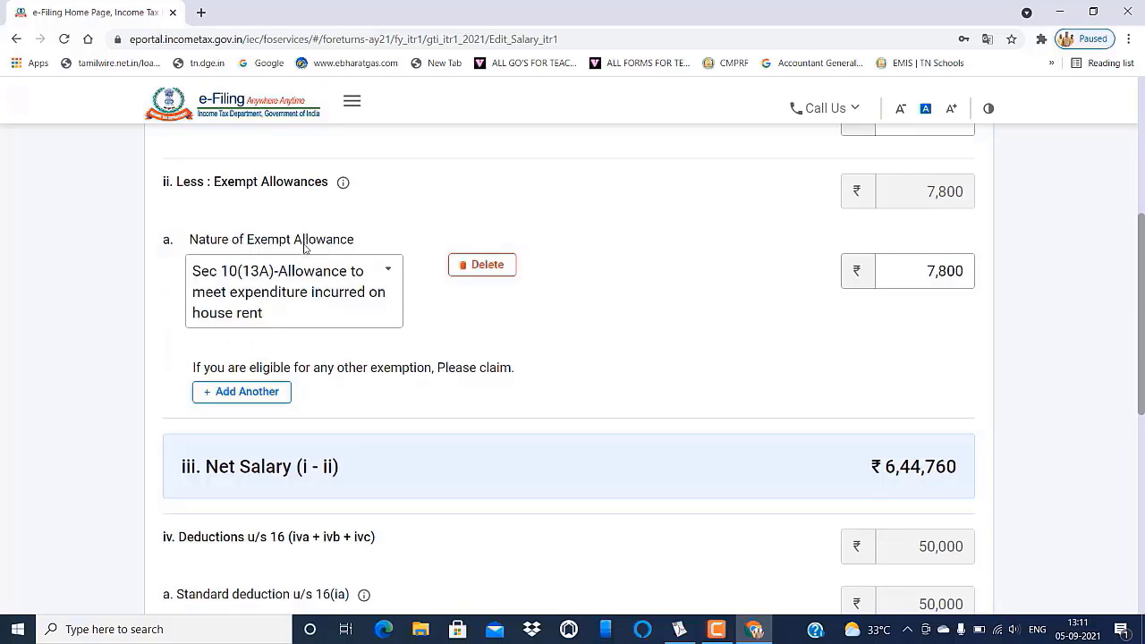
{"action": "left_click", "coordinate": [966, 272]}
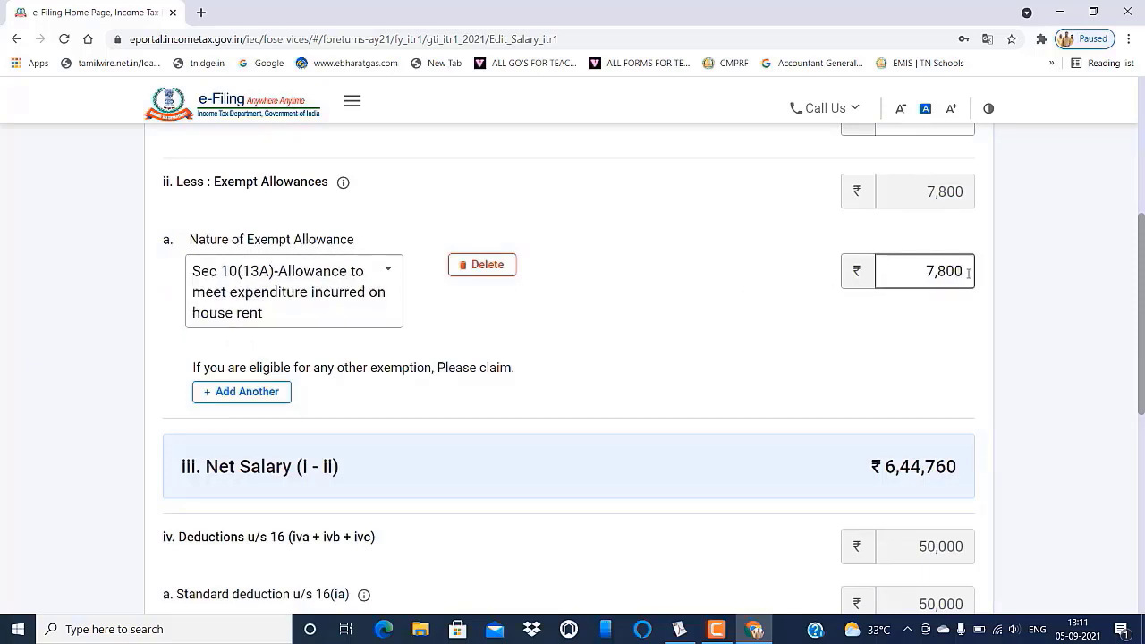
{"action": "key", "text": "Home"}
{"action": "left_click", "coordinate": [925, 485]}
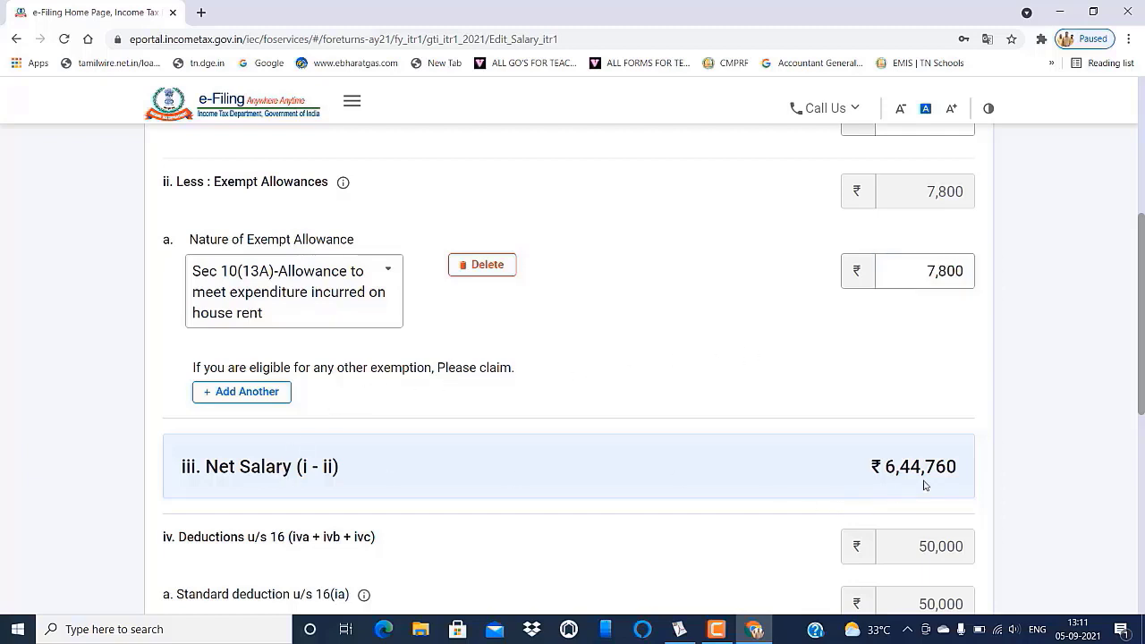
{"action": "scroll", "coordinate": [925, 485], "scroll_direction": "down", "scroll_amount": 1}
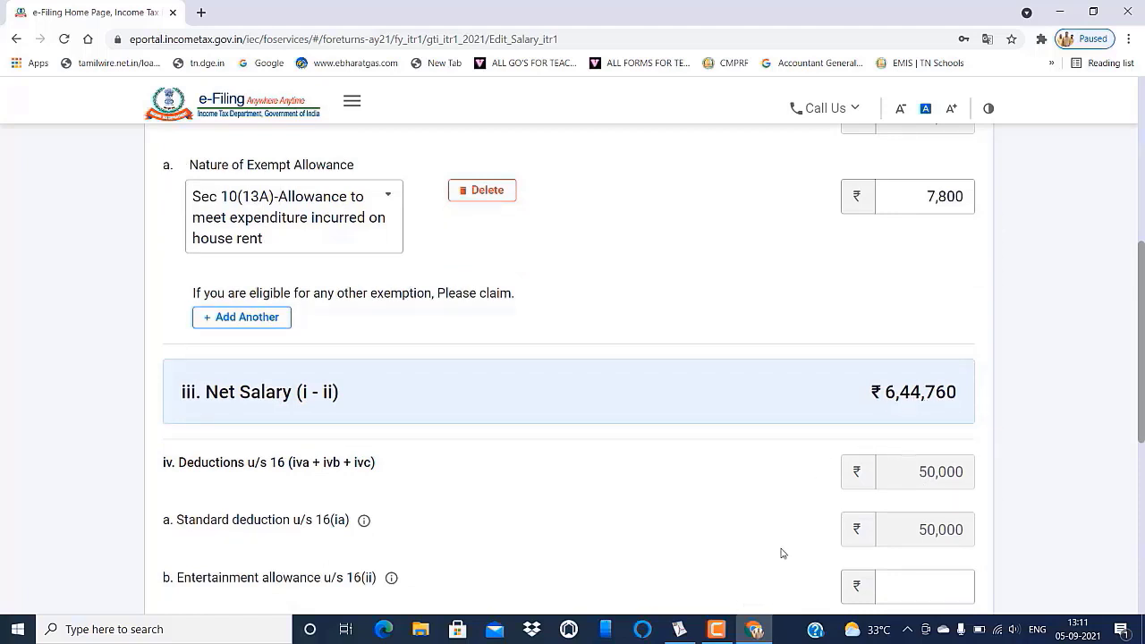
{"action": "left_click", "coordinate": [678, 632]}
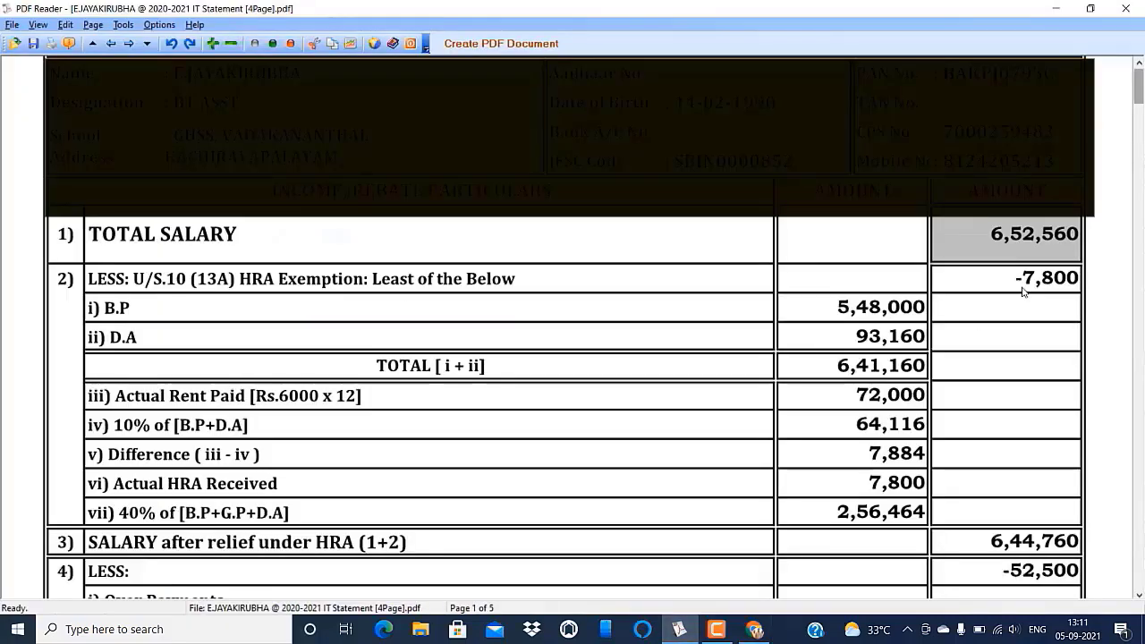
- Check the ₹2,500 employment tax and ₹50,000 standard deduction in the IT statement
{"action": "scroll", "coordinate": [1023, 291], "scroll_direction": "down", "scroll_amount": 3}
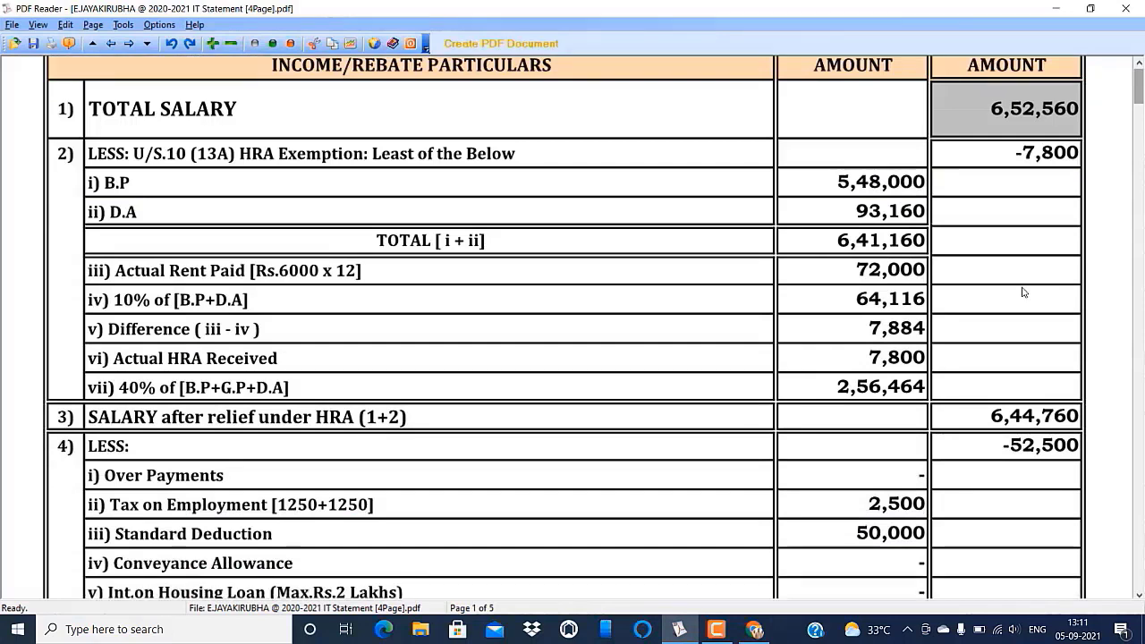
{"action": "scroll", "coordinate": [1023, 291], "scroll_direction": "down", "scroll_amount": 1}
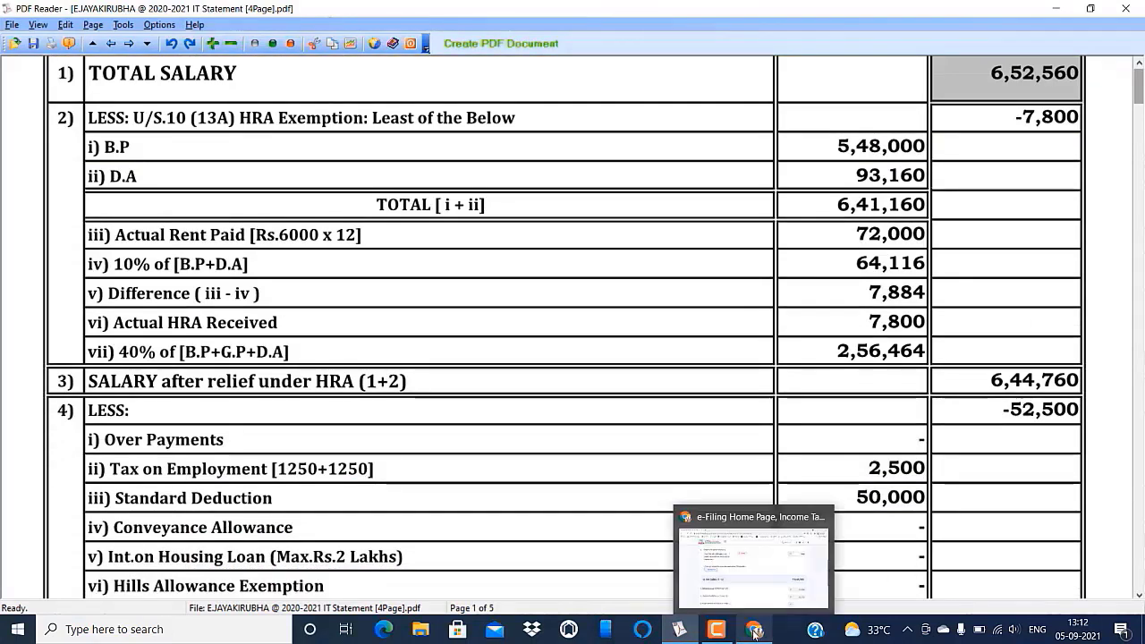
{"action": "left_click", "coordinate": [754, 631]}
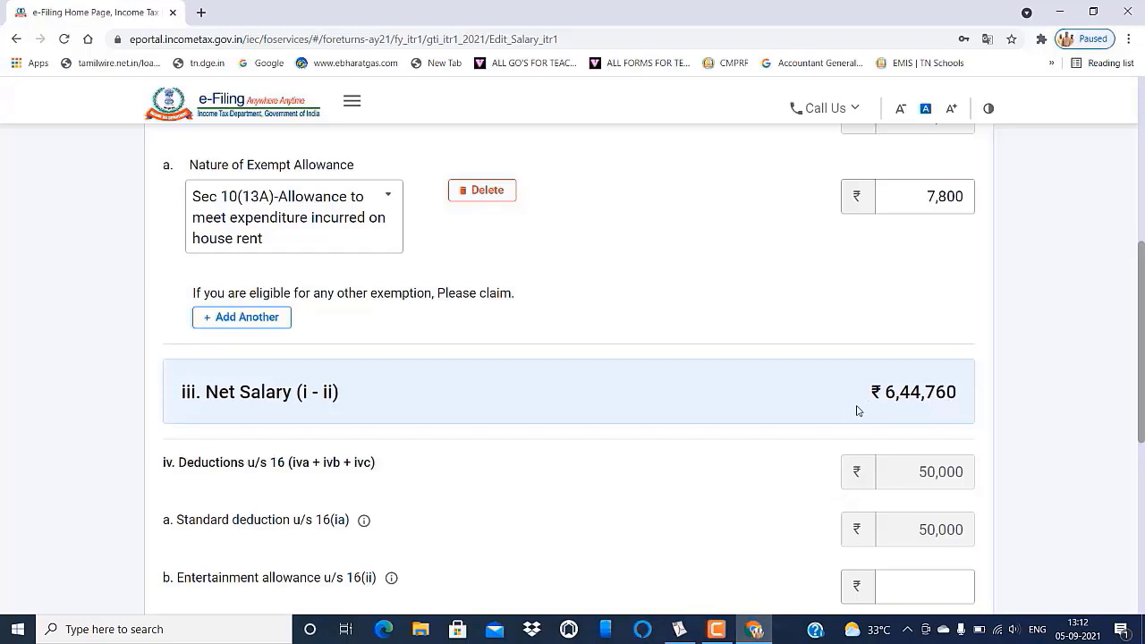
- Enter ₹2,500 professional tax from the salary statement and confirm the entry
{"action": "scroll", "coordinate": [786, 415], "scroll_direction": "down", "scroll_amount": 3}
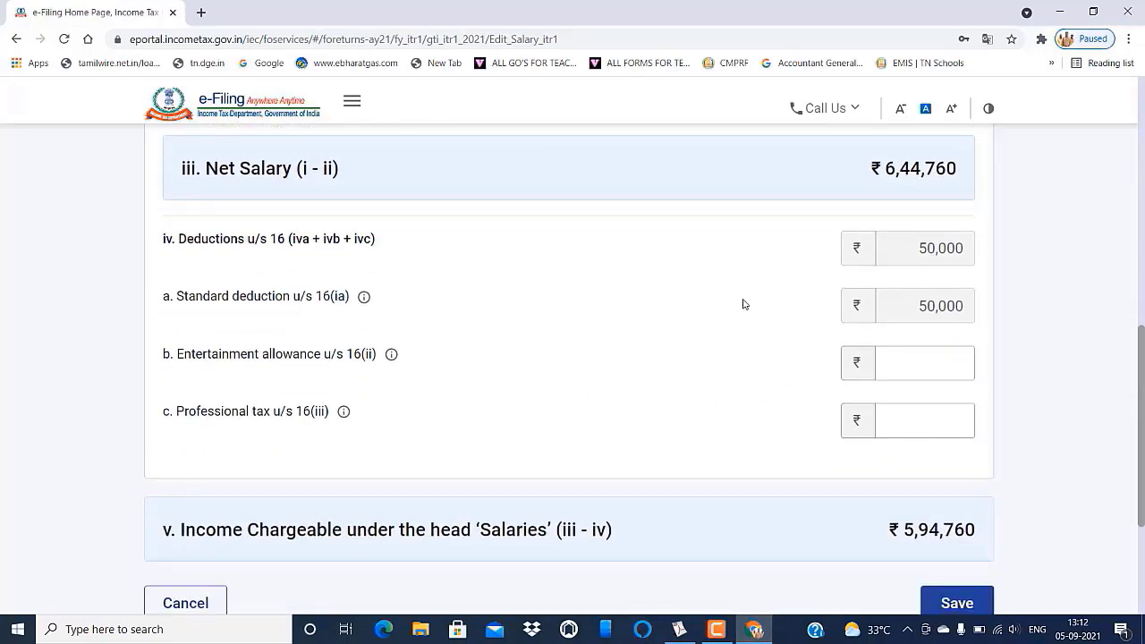
{"action": "scroll", "coordinate": [748, 304], "scroll_direction": "down", "scroll_amount": 1}
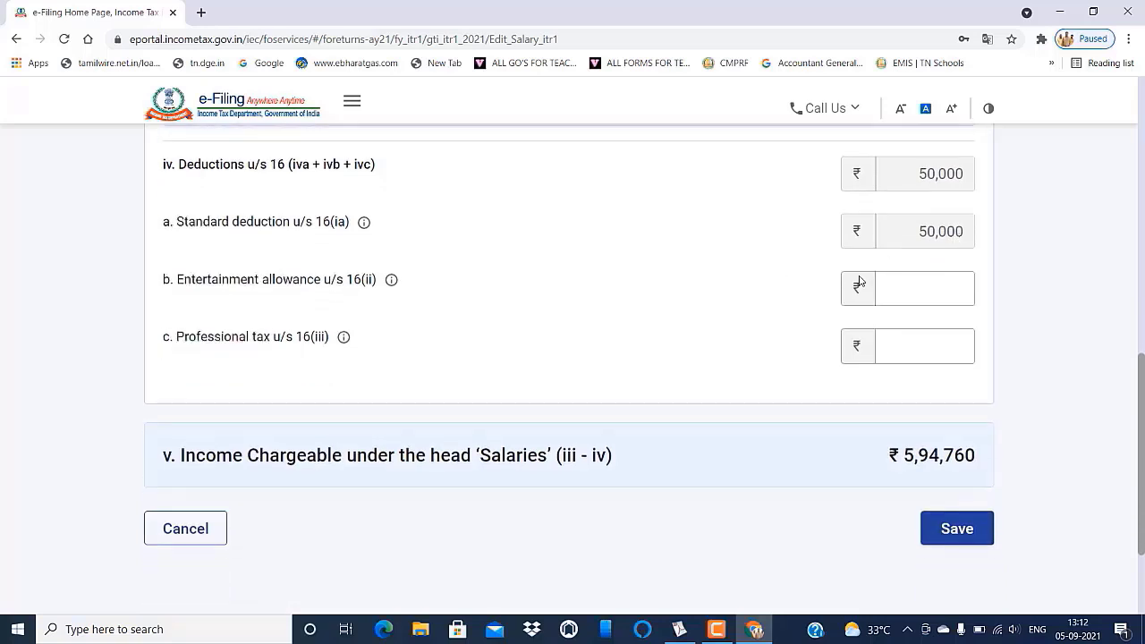
{"action": "scroll", "coordinate": [808, 317], "scroll_direction": "down", "scroll_amount": 1}
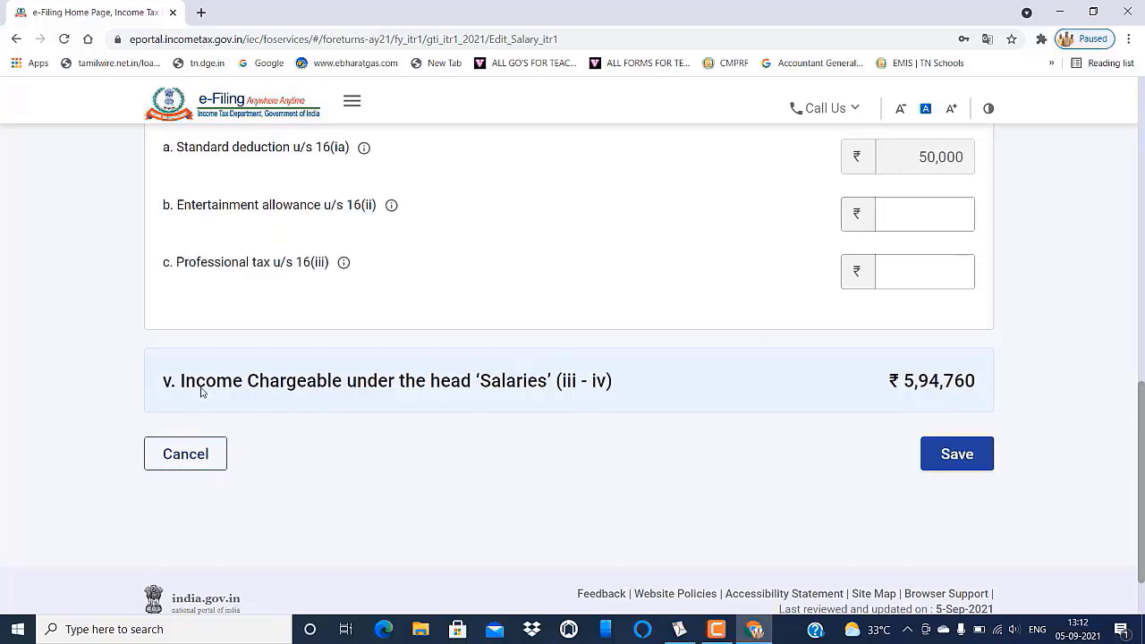
{"action": "left_click", "coordinate": [930, 209]}
{"action": "left_click", "coordinate": [920, 267]}
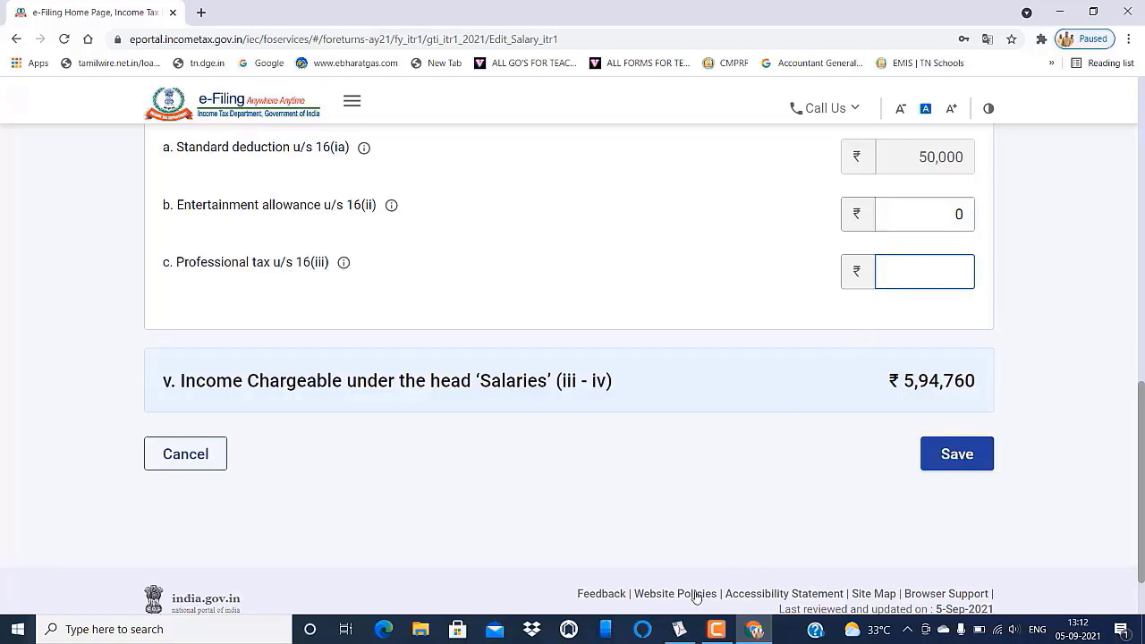
{"action": "left_click", "coordinate": [679, 629]}
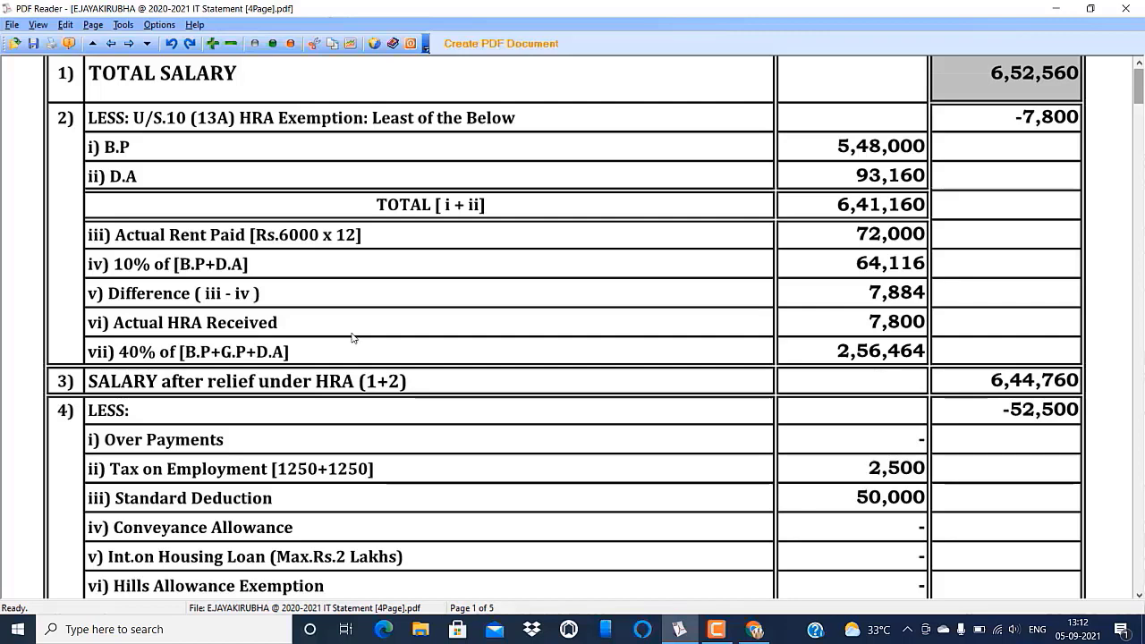
{"action": "scroll", "coordinate": [352, 337], "scroll_direction": "down", "scroll_amount": 1}
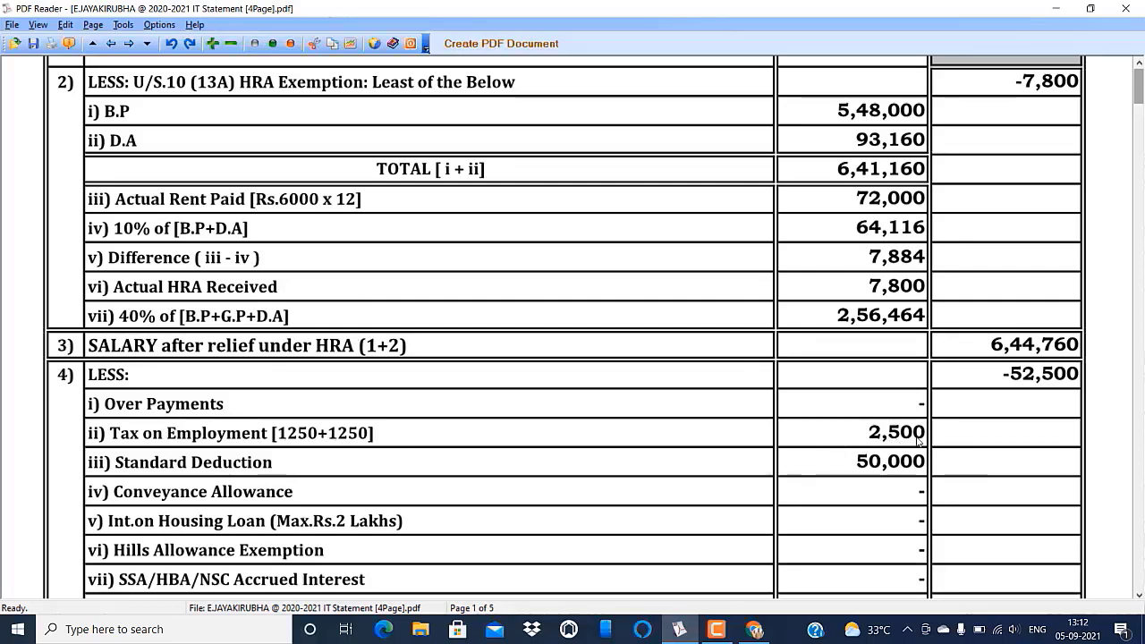
{"action": "left_click", "coordinate": [754, 631]}
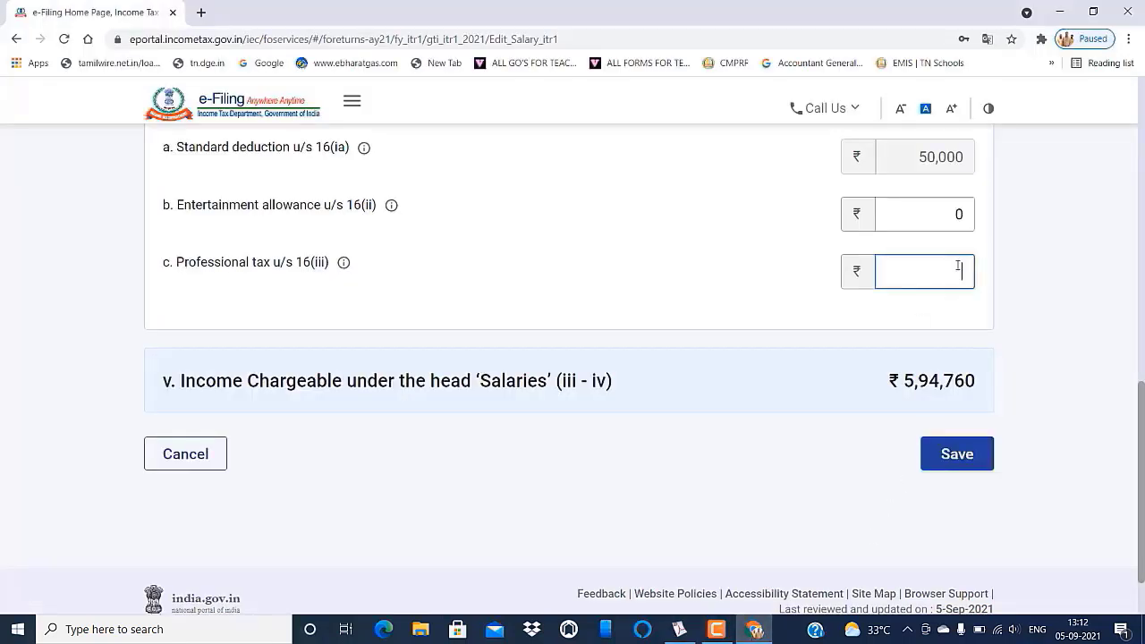
{"action": "type", "text": "2500"}
{"action": "left_click", "coordinate": [592, 463]}
{"action": "left_click", "coordinate": [961, 275]}
{"action": "left_click", "coordinate": [898, 384]}
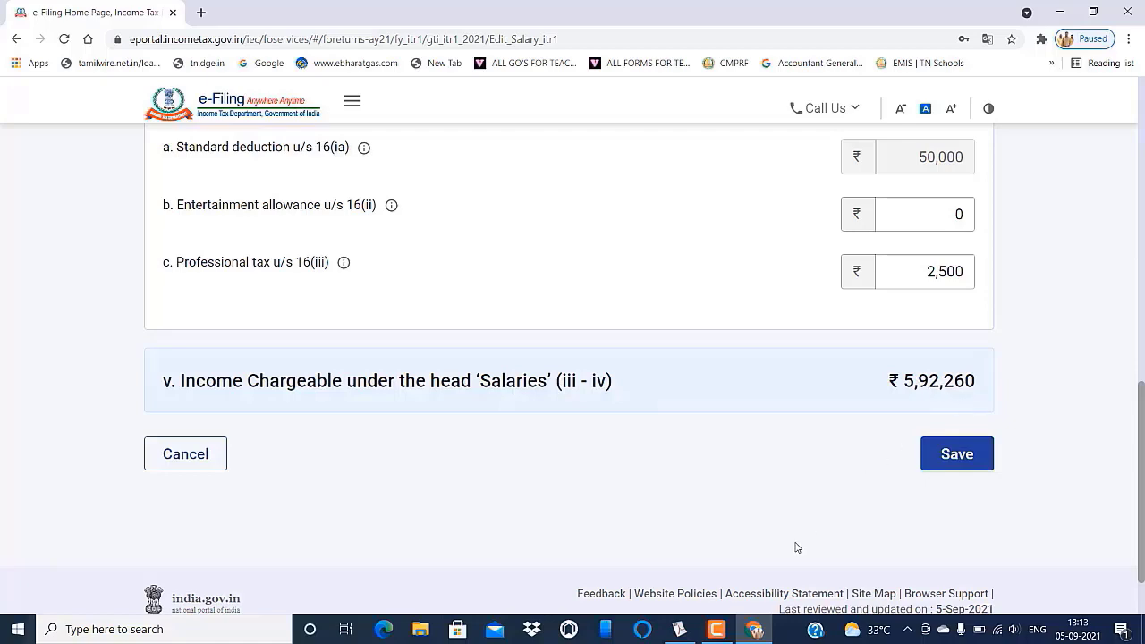
- Compare the ₹5,92,260 Salaries total with the statement and save the salary details
{"action": "left_click", "coordinate": [684, 634]}
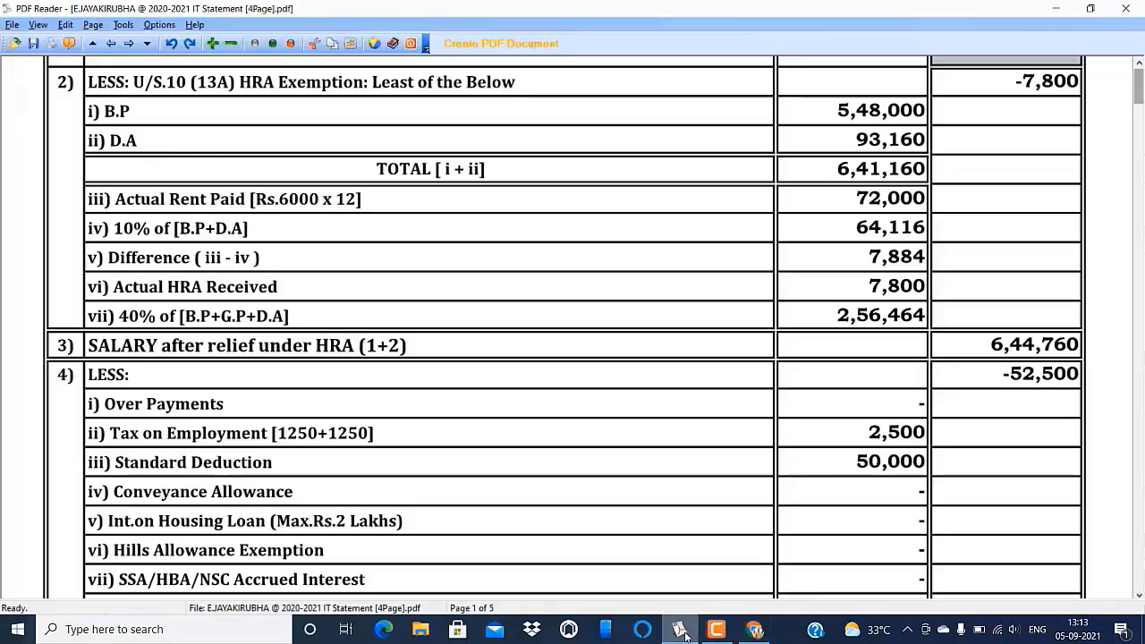
{"action": "scroll", "coordinate": [981, 402], "scroll_direction": "down", "scroll_amount": 5}
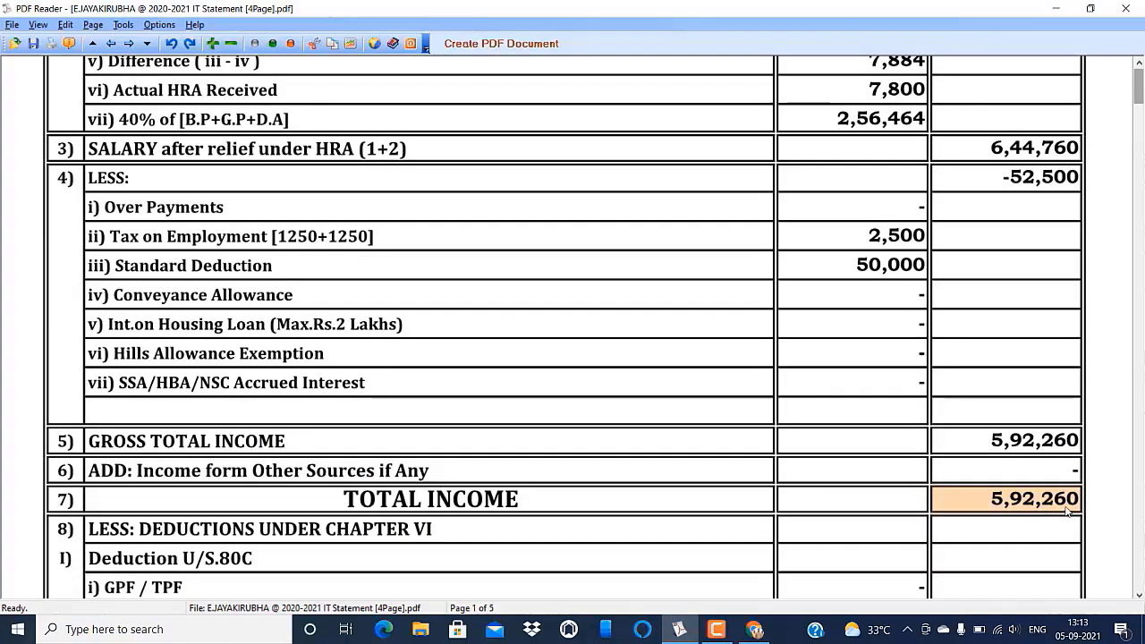
{"action": "scroll", "coordinate": [1069, 509], "scroll_direction": "down", "scroll_amount": 1}
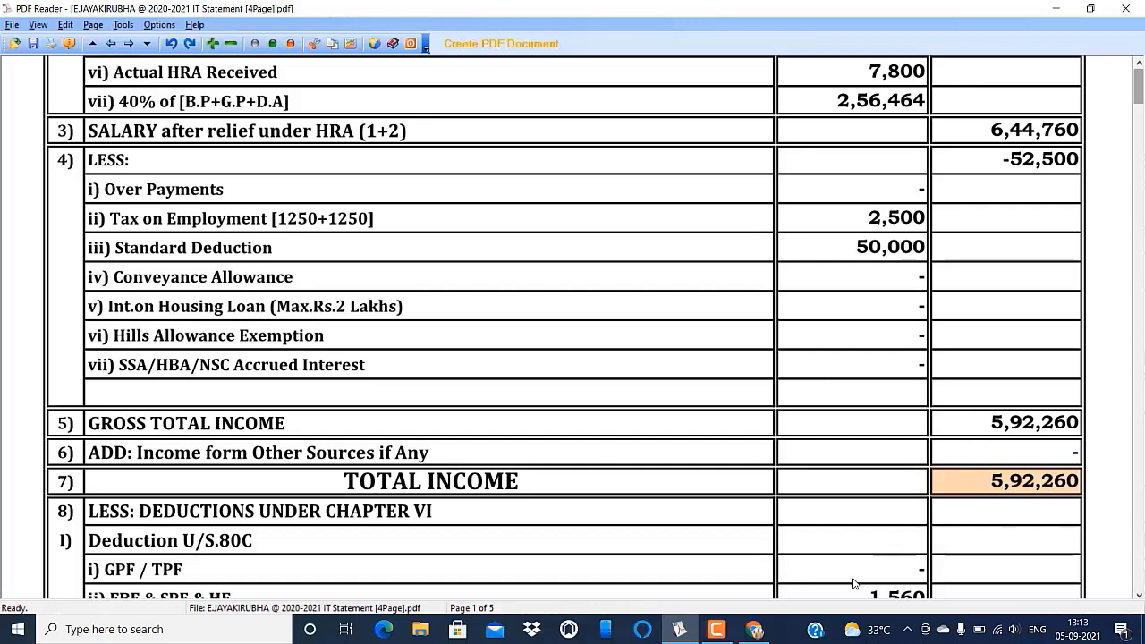
{"action": "left_click", "coordinate": [762, 632]}
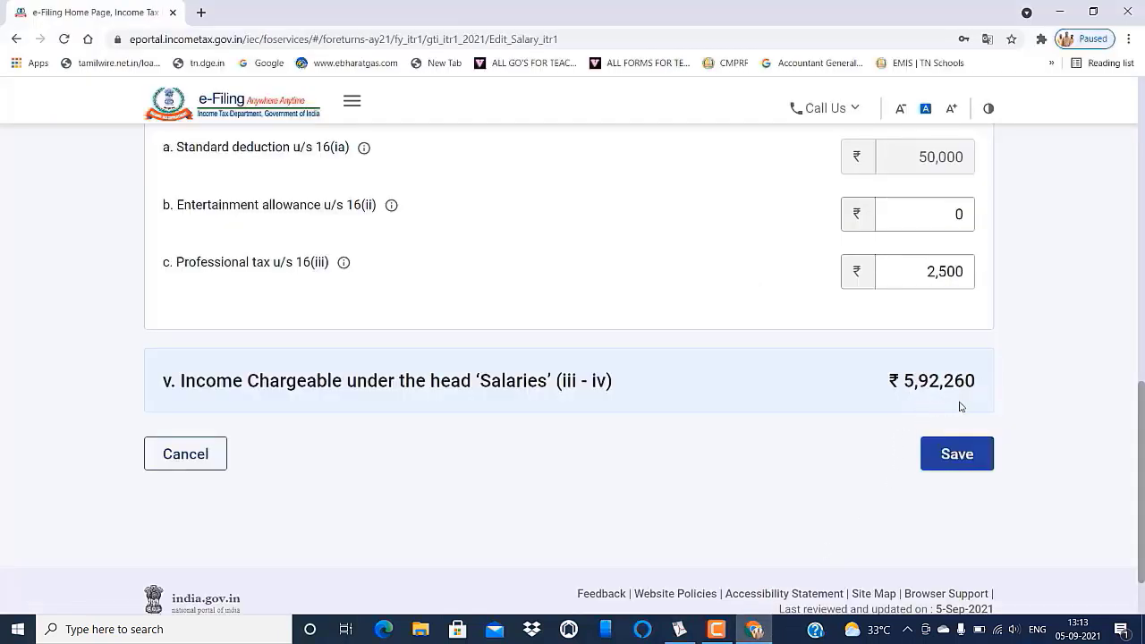
{"action": "left_click", "coordinate": [957, 453]}
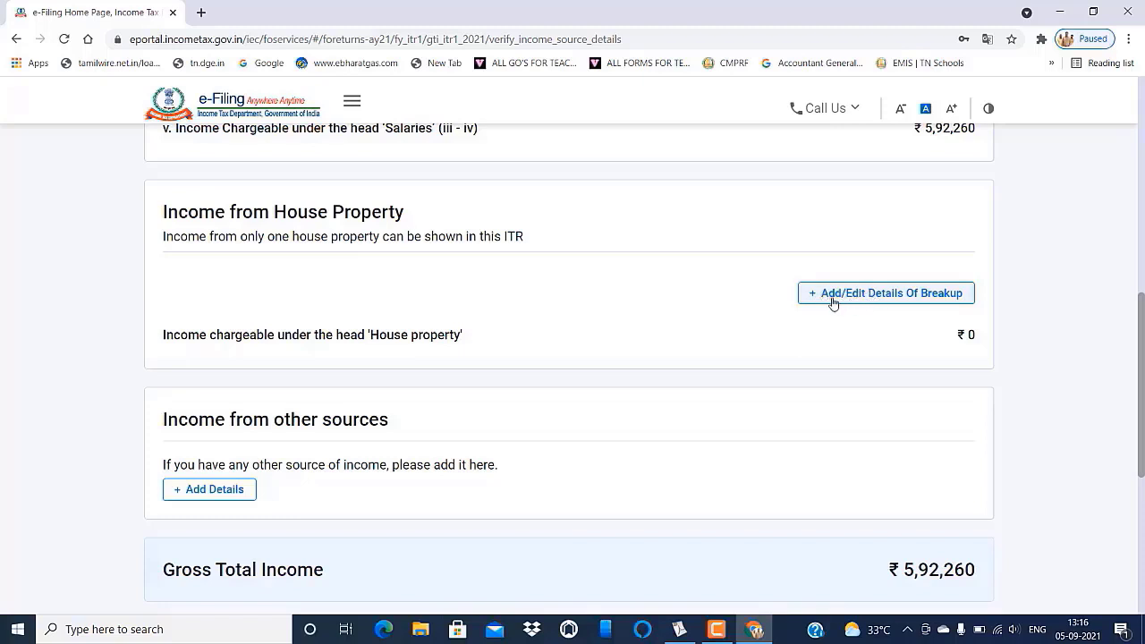
- Open Add/Edit Details Of Breakup under Income from House Property
{"action": "left_click", "coordinate": [883, 300]}
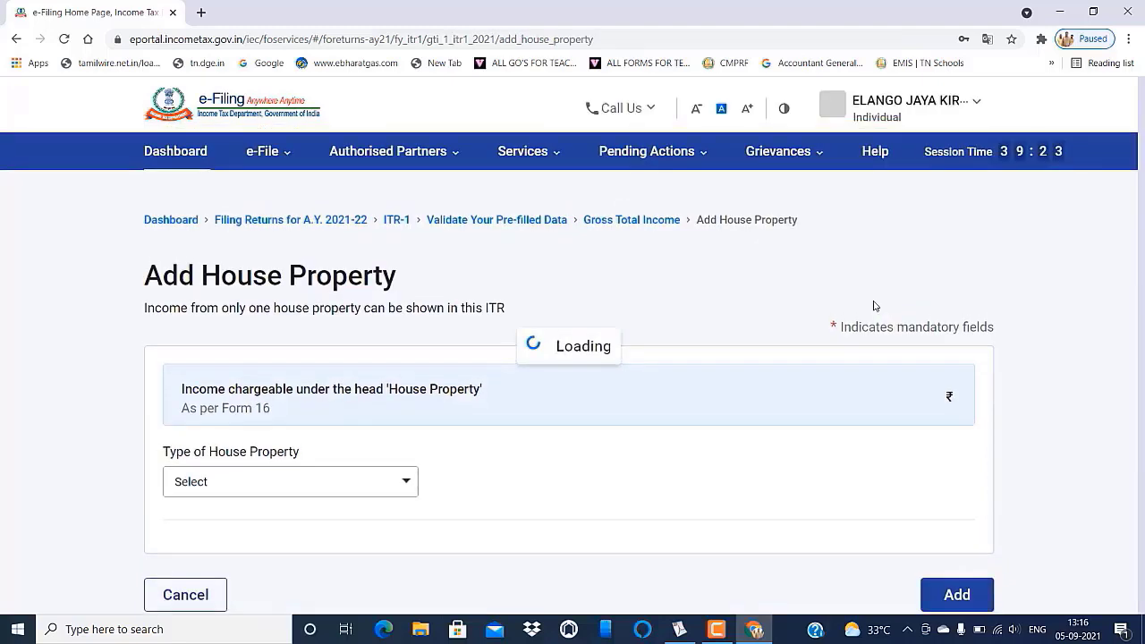
- Pick Self Occupied, view the interest payable explanation, then cancel the house property entry
{"action": "scroll", "coordinate": [675, 374], "scroll_direction": "down", "scroll_amount": 1}
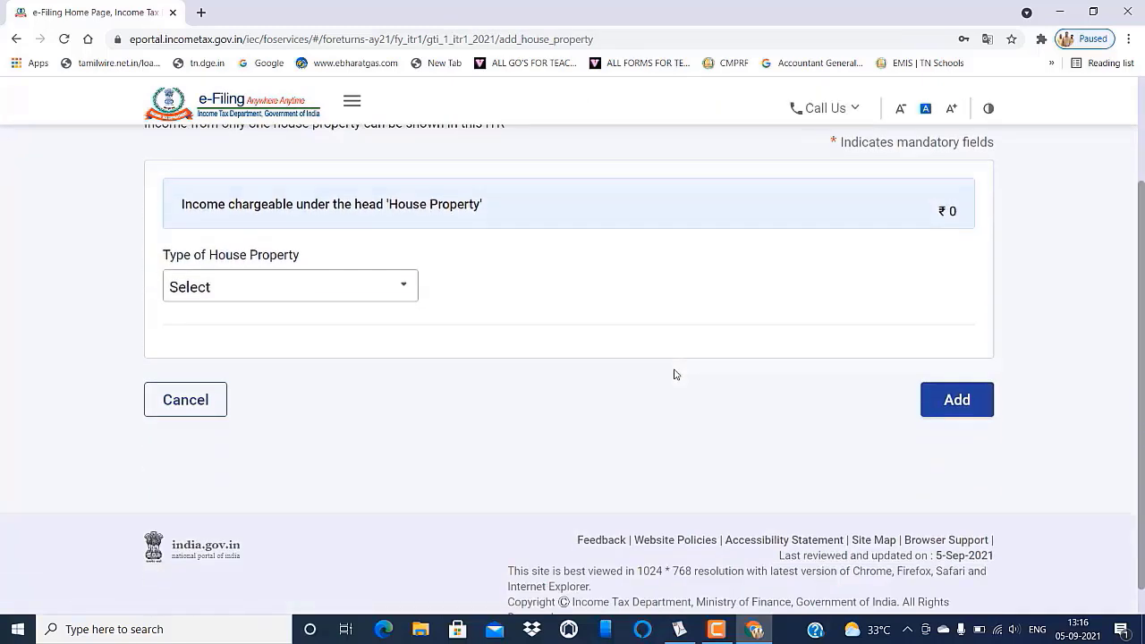
{"action": "left_click", "coordinate": [402, 287]}
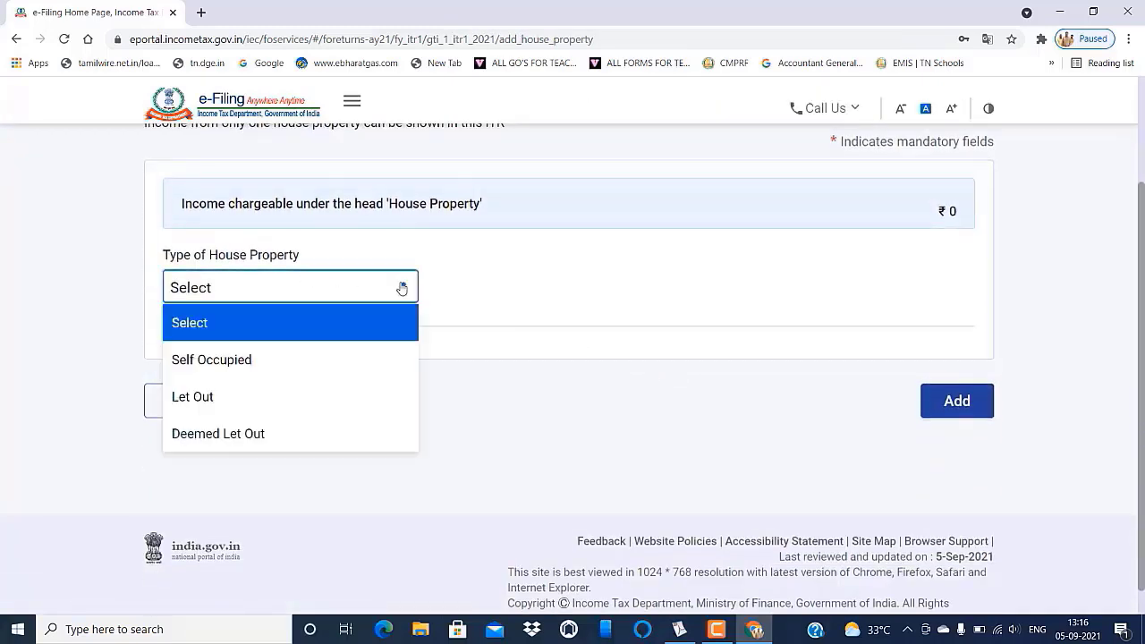
{"action": "left_click", "coordinate": [255, 364]}
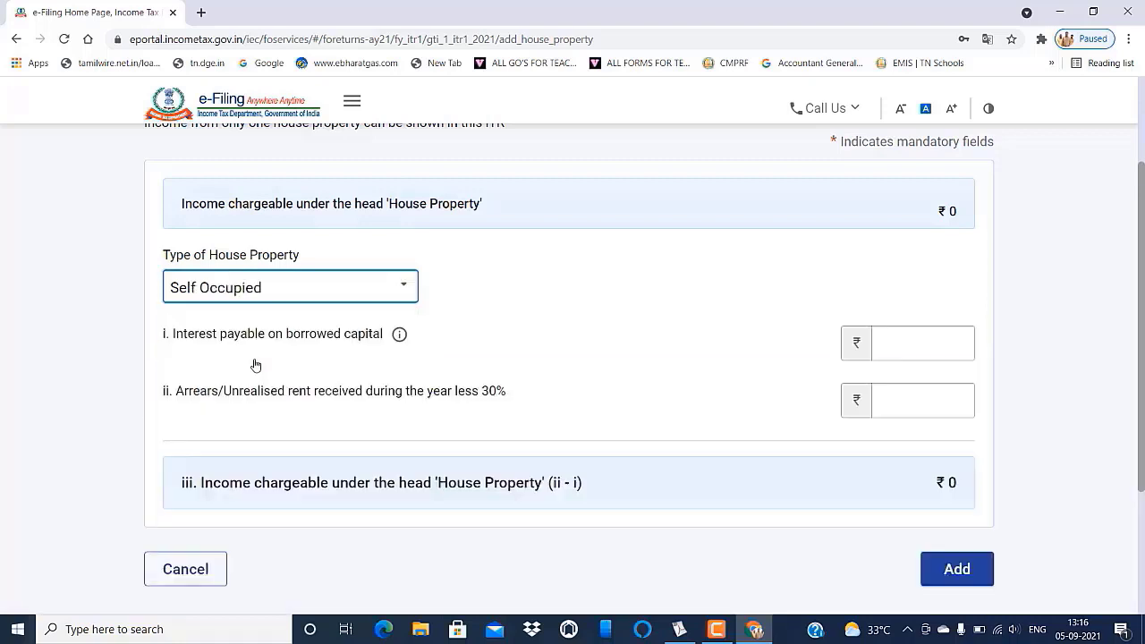
{"action": "left_click", "coordinate": [399, 336]}
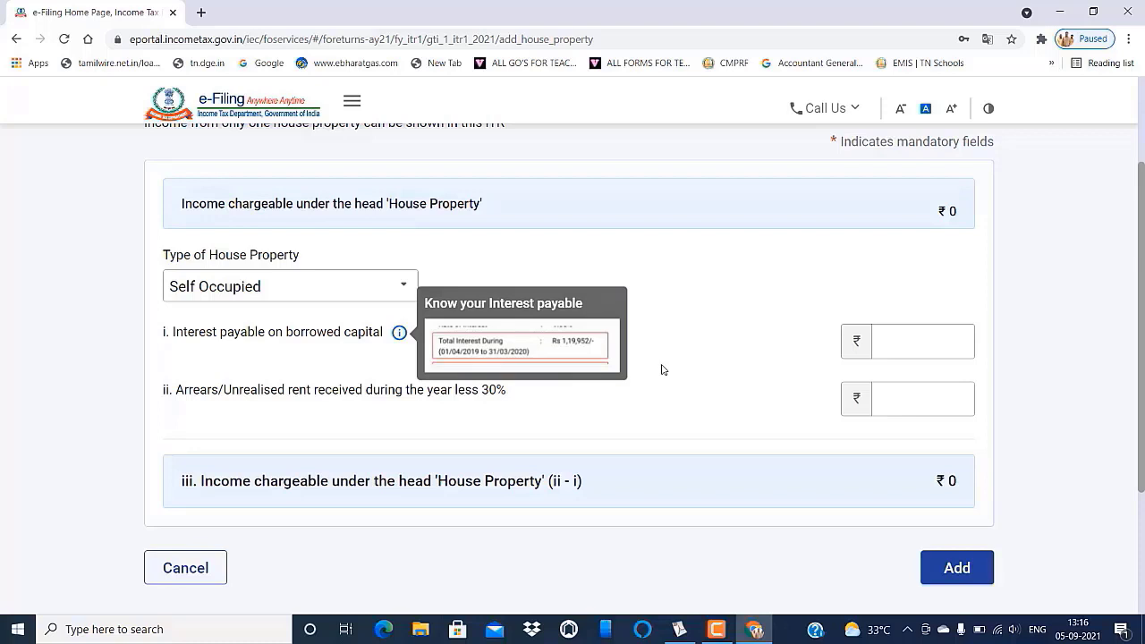
{"action": "left_click", "coordinate": [883, 350]}
{"action": "scroll", "coordinate": [709, 345], "scroll_direction": "down", "scroll_amount": 1}
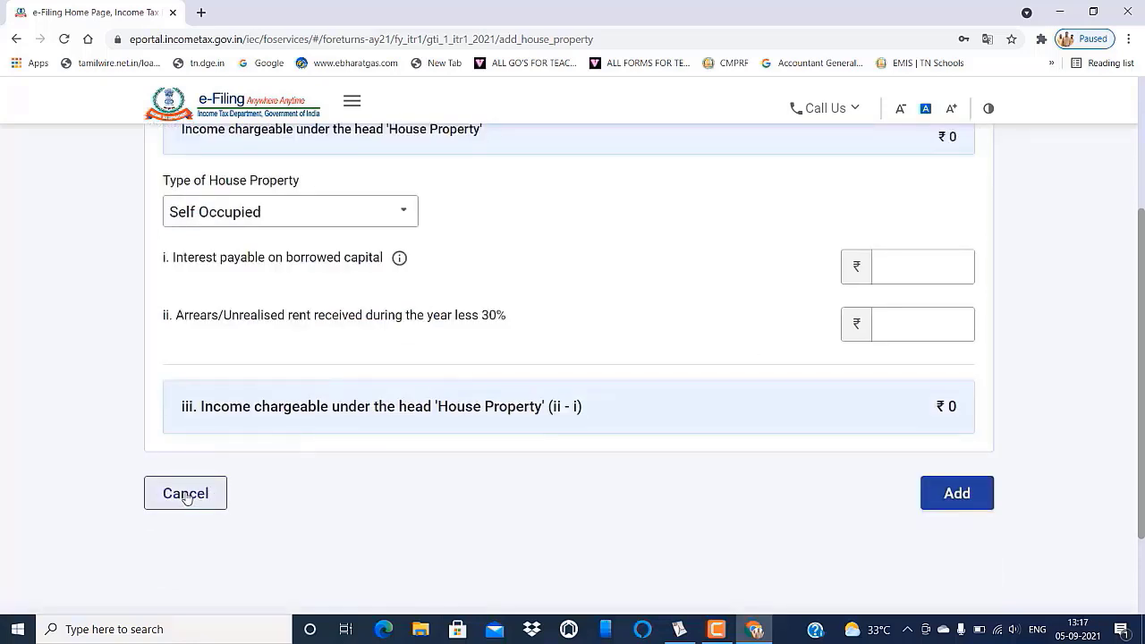
{"action": "left_click", "coordinate": [186, 493]}
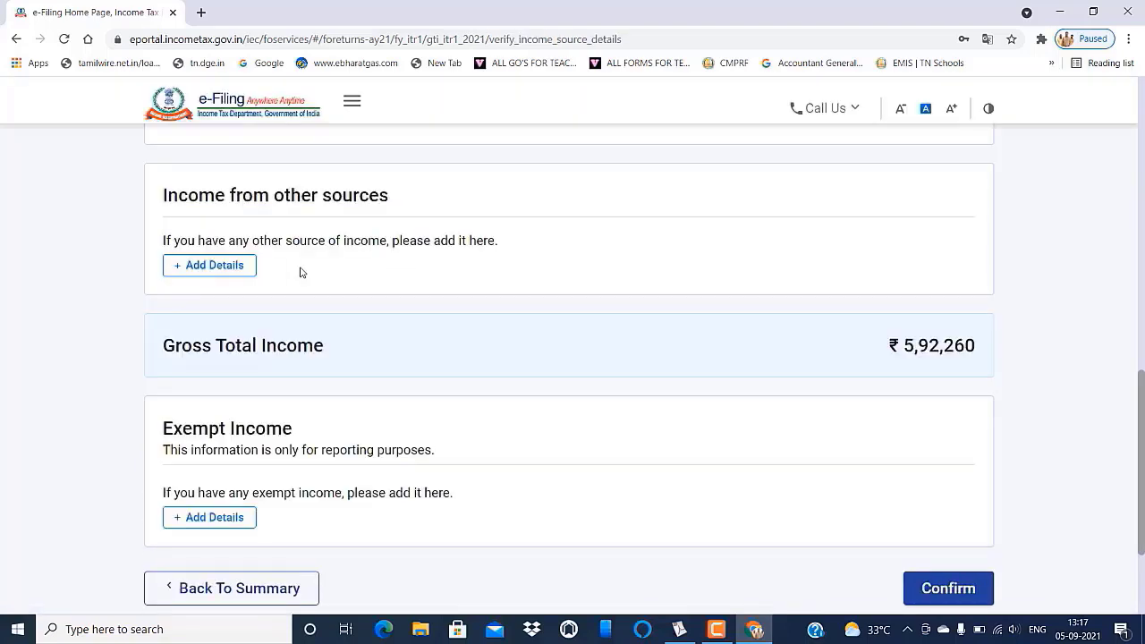
- Confirm the ₹5,92,260 Gross Total Income at the bottom of the Verify Income Source page
{"action": "scroll", "coordinate": [352, 289], "scroll_direction": "down", "scroll_amount": 1}
{"action": "scroll", "coordinate": [354, 289], "scroll_direction": "down", "scroll_amount": 1}
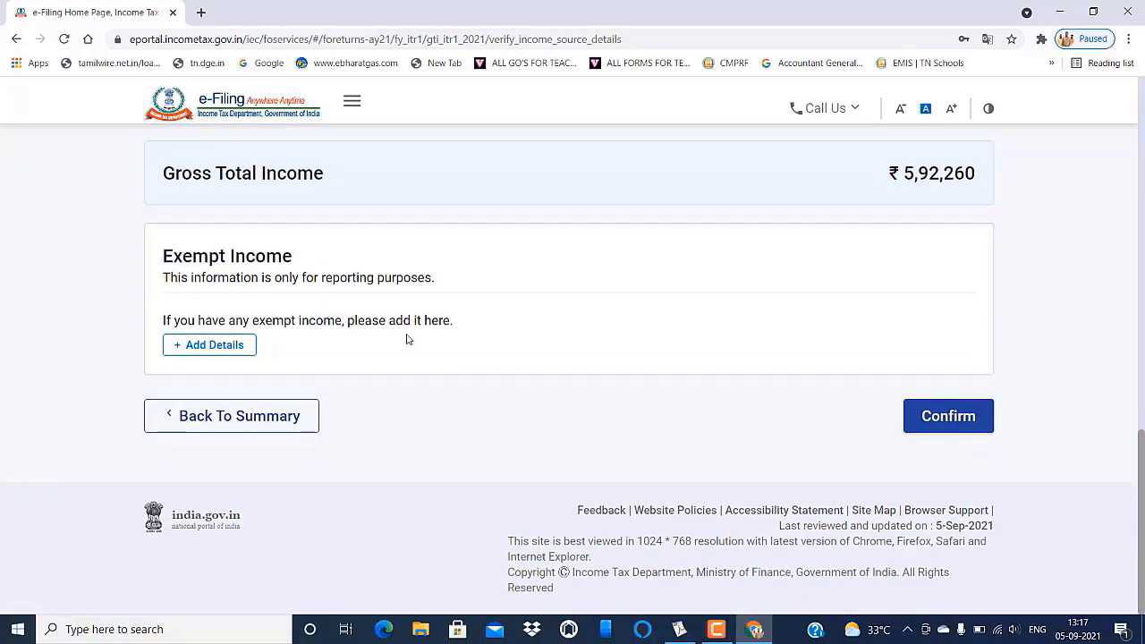
{"action": "left_click", "coordinate": [946, 416]}
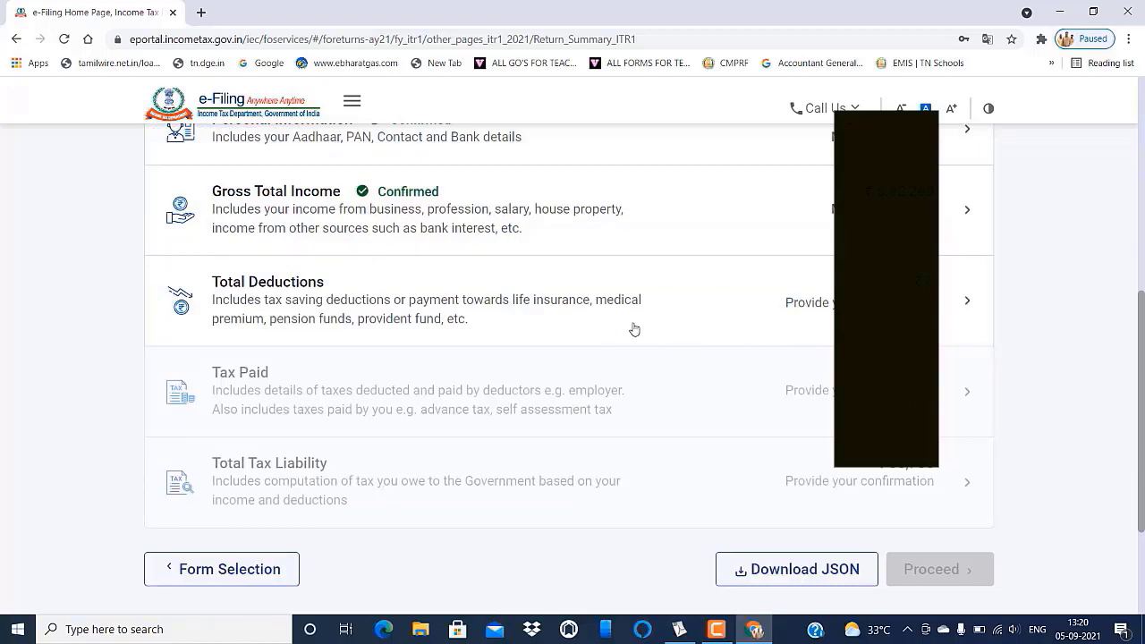
- Open Total Deductions and answer No to the donation, scientific research and 80GG questions
{"action": "left_click", "coordinate": [968, 304]}
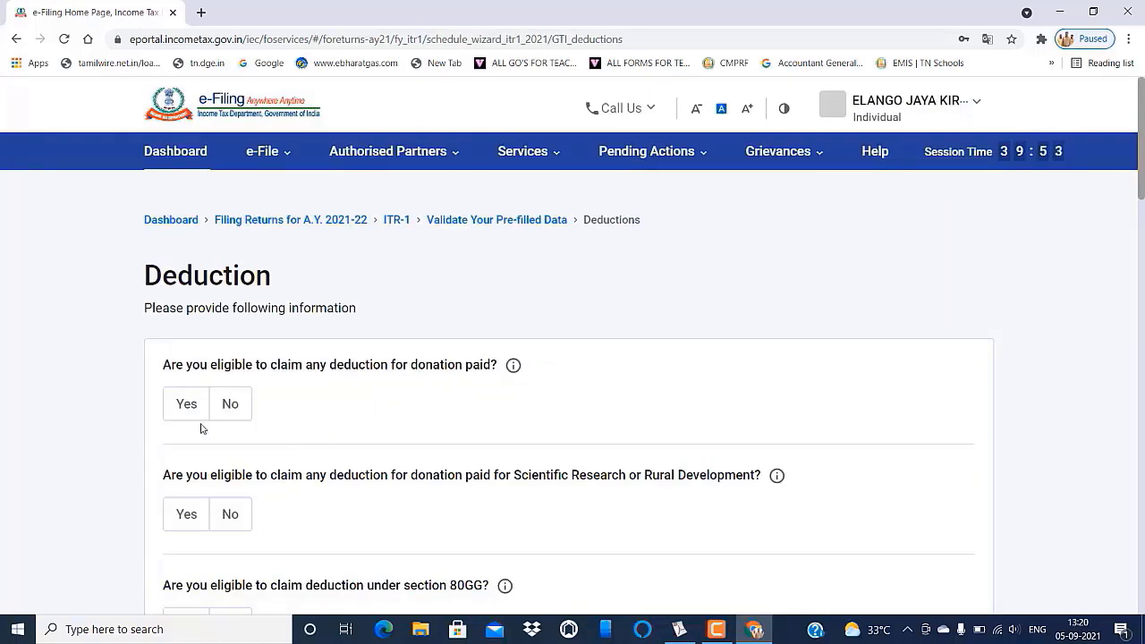
{"action": "left_click", "coordinate": [230, 404]}
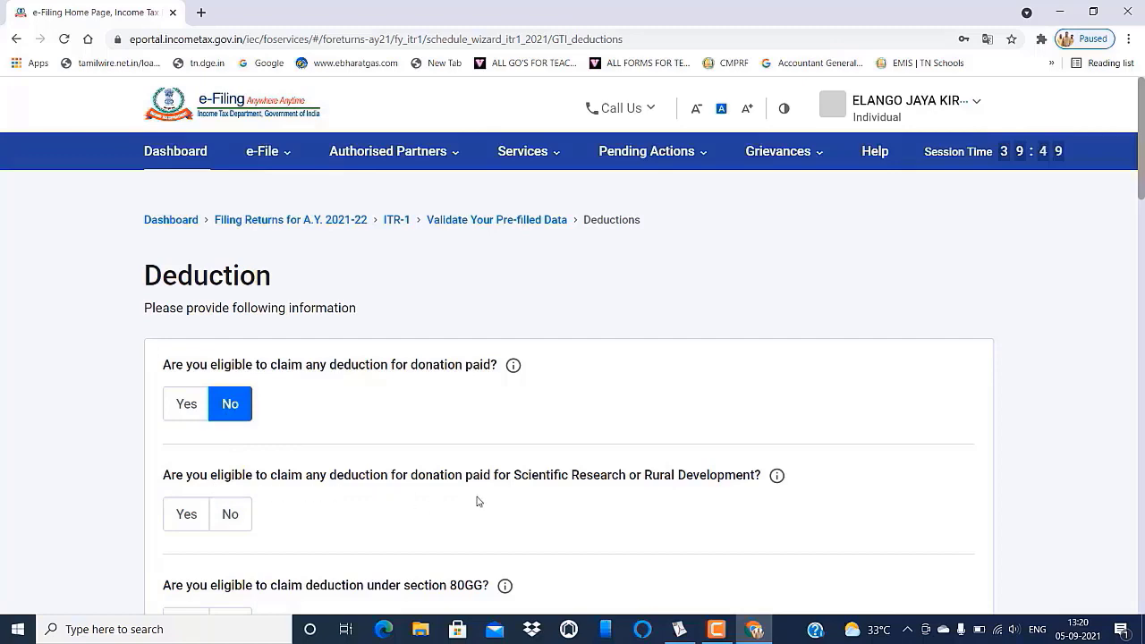
{"action": "left_click", "coordinate": [225, 513]}
{"action": "scroll", "coordinate": [367, 509], "scroll_direction": "down", "scroll_amount": 3}
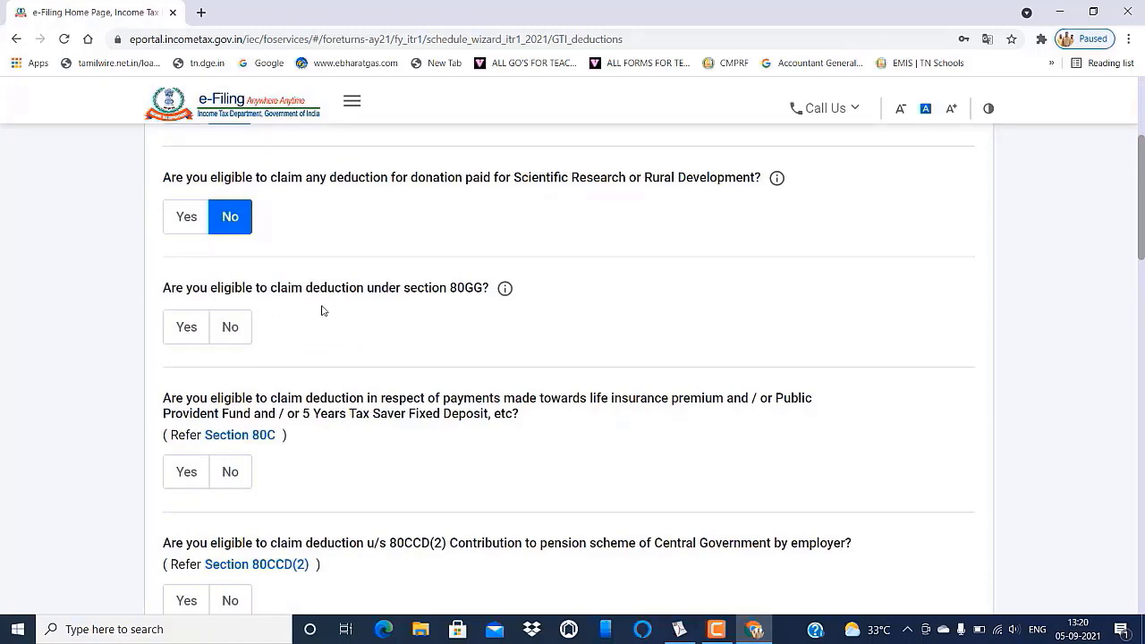
{"action": "left_click", "coordinate": [240, 326]}
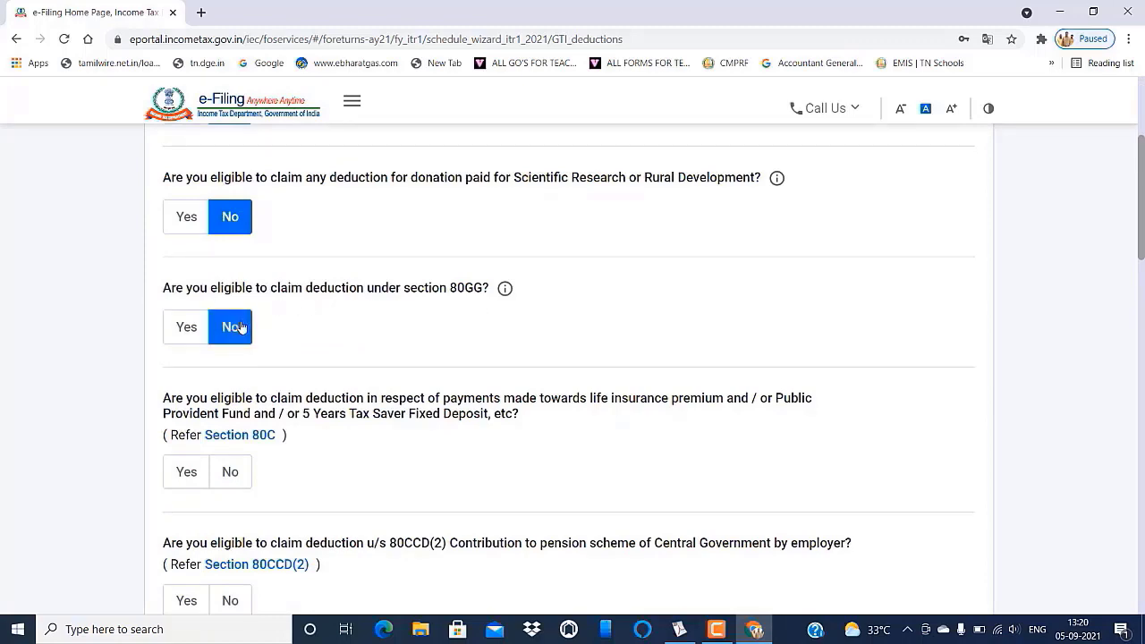
{"action": "scroll", "coordinate": [294, 332], "scroll_direction": "down", "scroll_amount": 2}
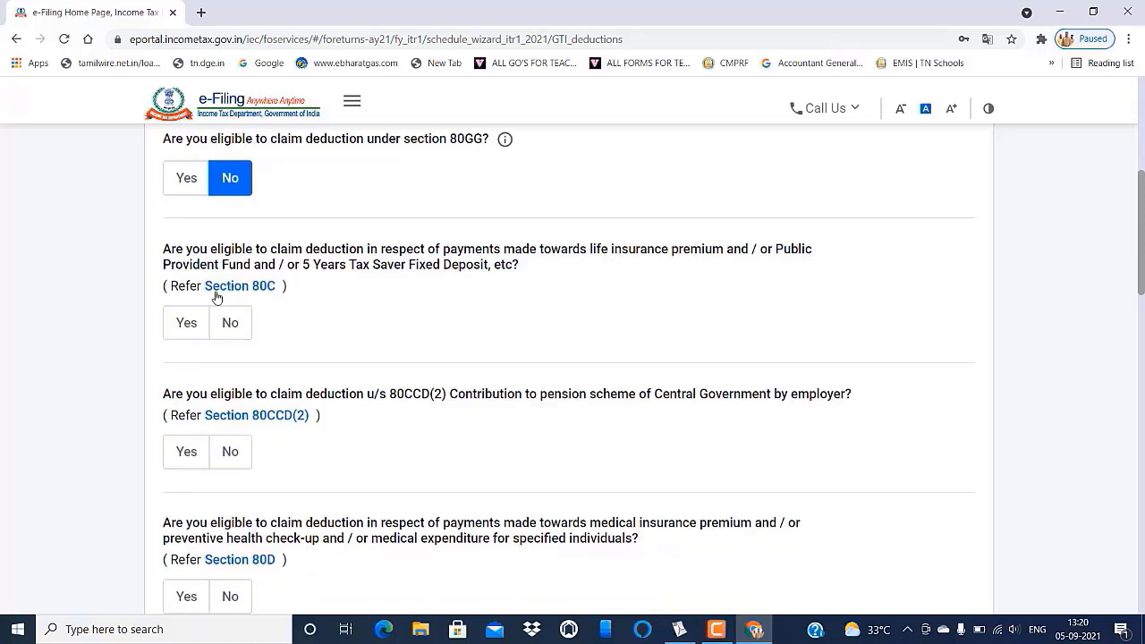
- Answer Yes to the Section 80C deduction question and ready its amount box
{"action": "left_click", "coordinate": [224, 322]}
{"action": "scroll", "coordinate": [315, 182], "scroll_direction": "down", "scroll_amount": 1}
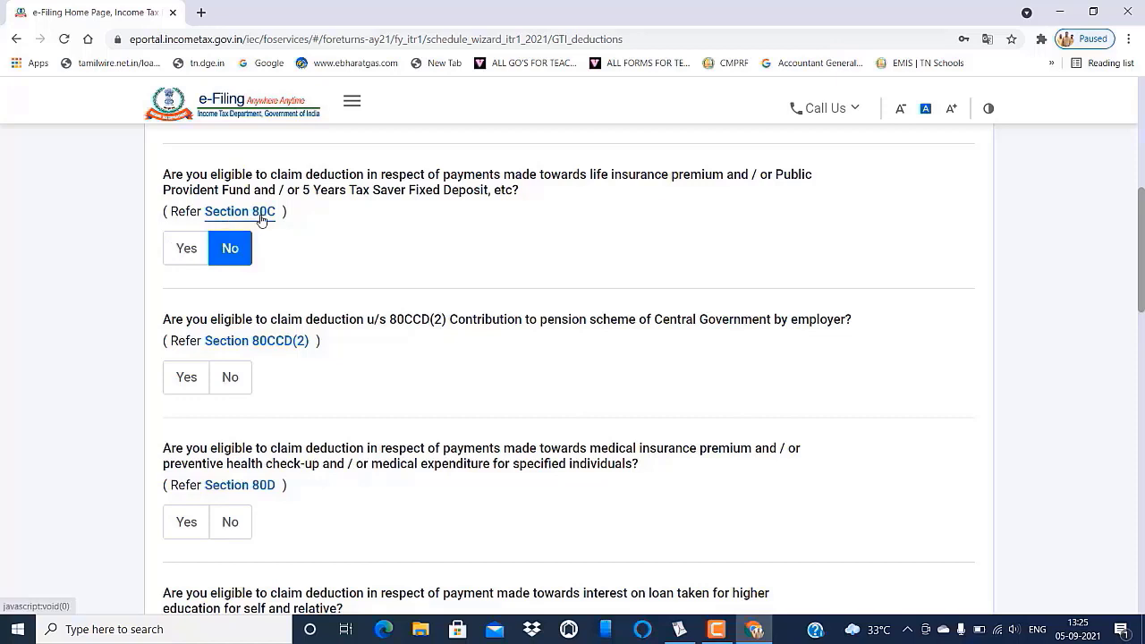
{"action": "left_click", "coordinate": [183, 249]}
{"action": "left_click", "coordinate": [259, 327]}
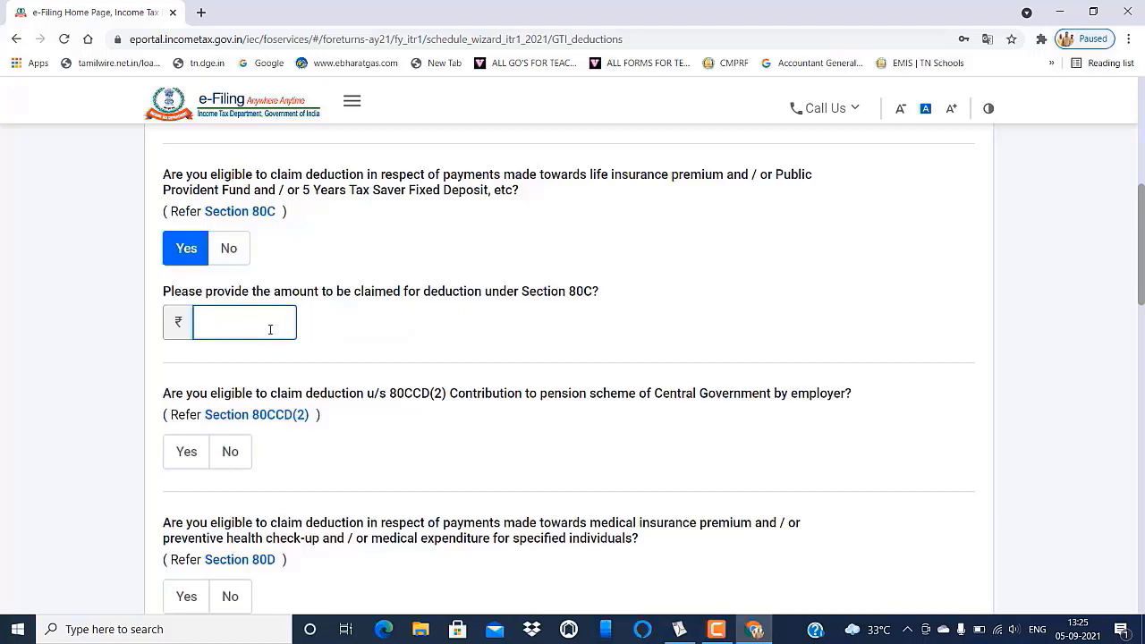
- Scroll the IT statement PDF to the 80C rows, with total deduction 1,20,291
{"action": "left_click", "coordinate": [679, 629]}
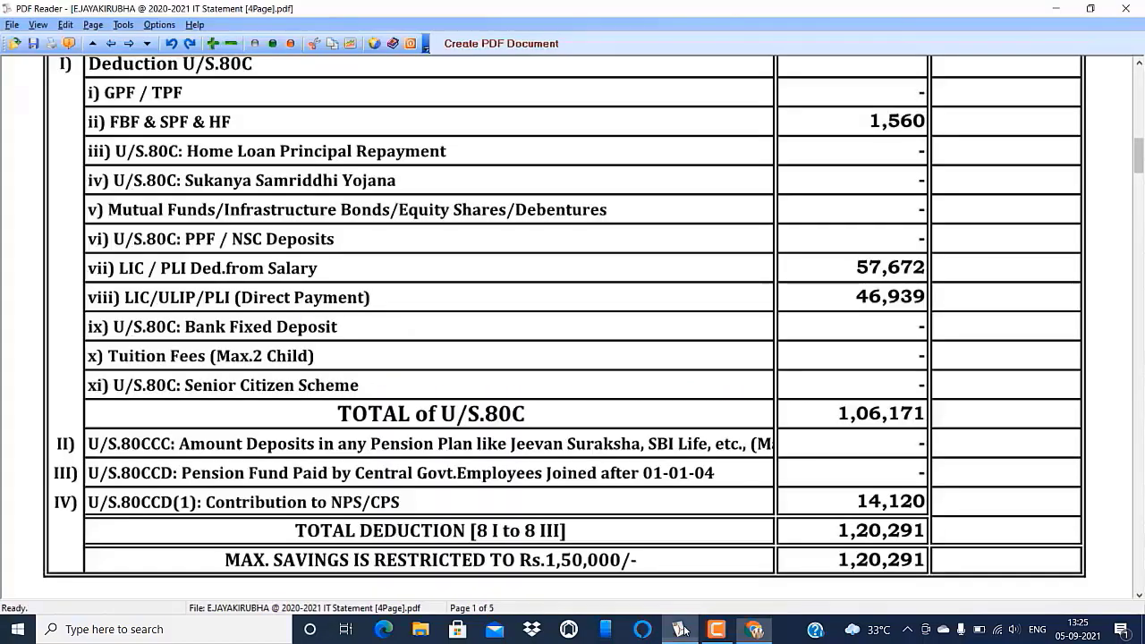
{"action": "scroll", "coordinate": [620, 431], "scroll_direction": "up", "scroll_amount": 2}
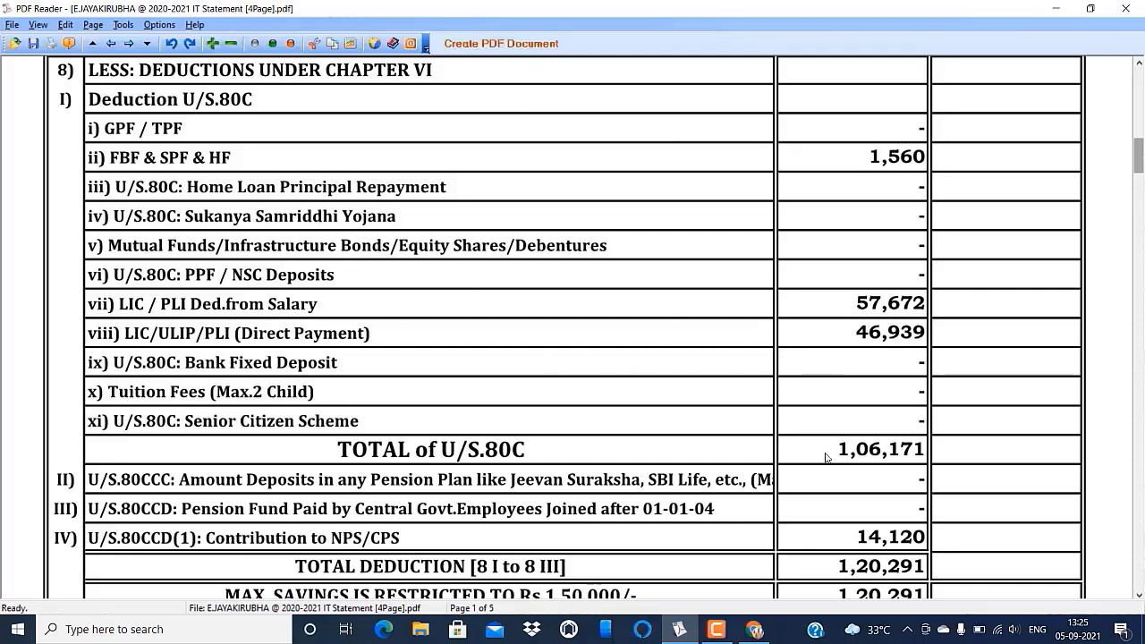
{"action": "scroll", "coordinate": [837, 464], "scroll_direction": "down", "scroll_amount": 2}
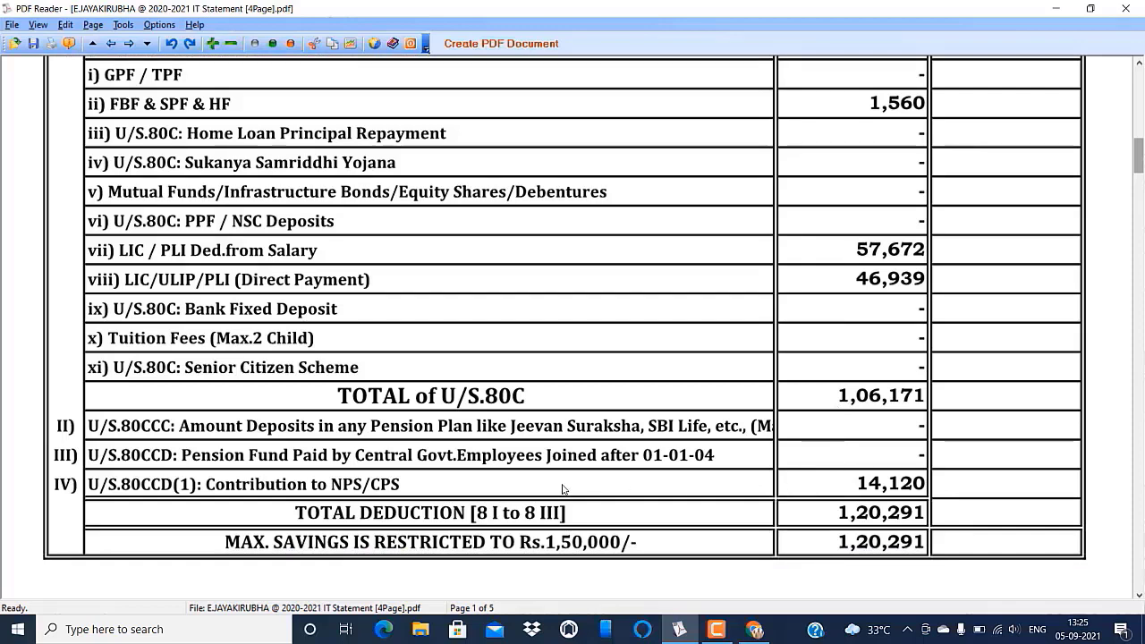
{"action": "mouse_move", "coordinate": [713, 635]}
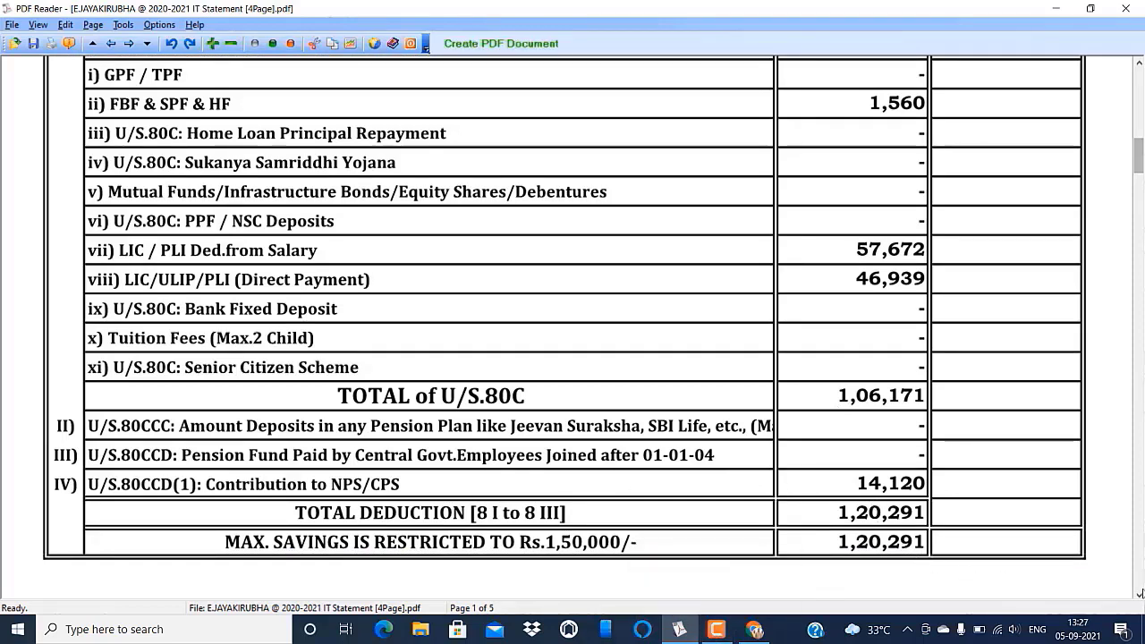
{"action": "left_click", "coordinate": [1140, 595]}
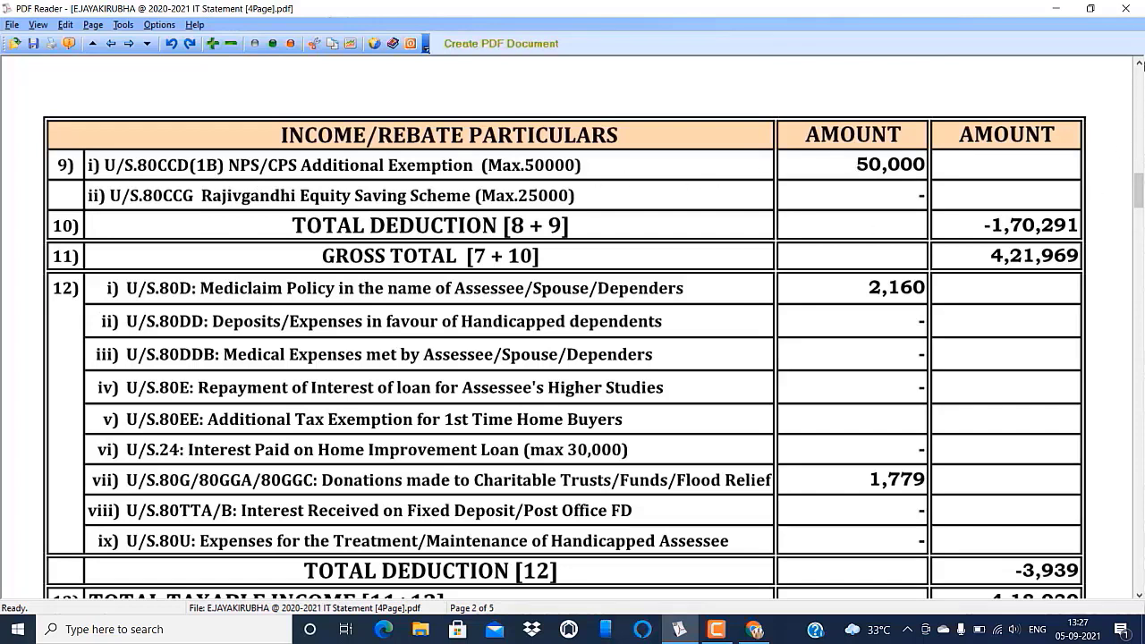
{"action": "scroll", "coordinate": [1139, 64], "scroll_direction": "up", "scroll_amount": 5}
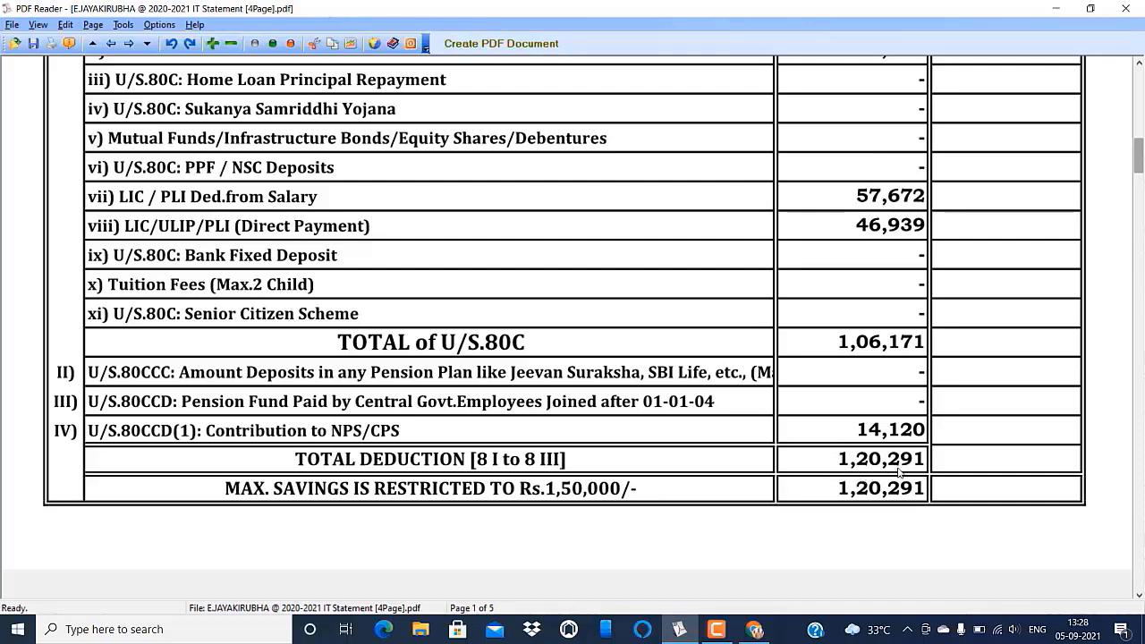
- Enter 1,20,291 as the Section 80C deduction amount
{"action": "left_click", "coordinate": [754, 629]}
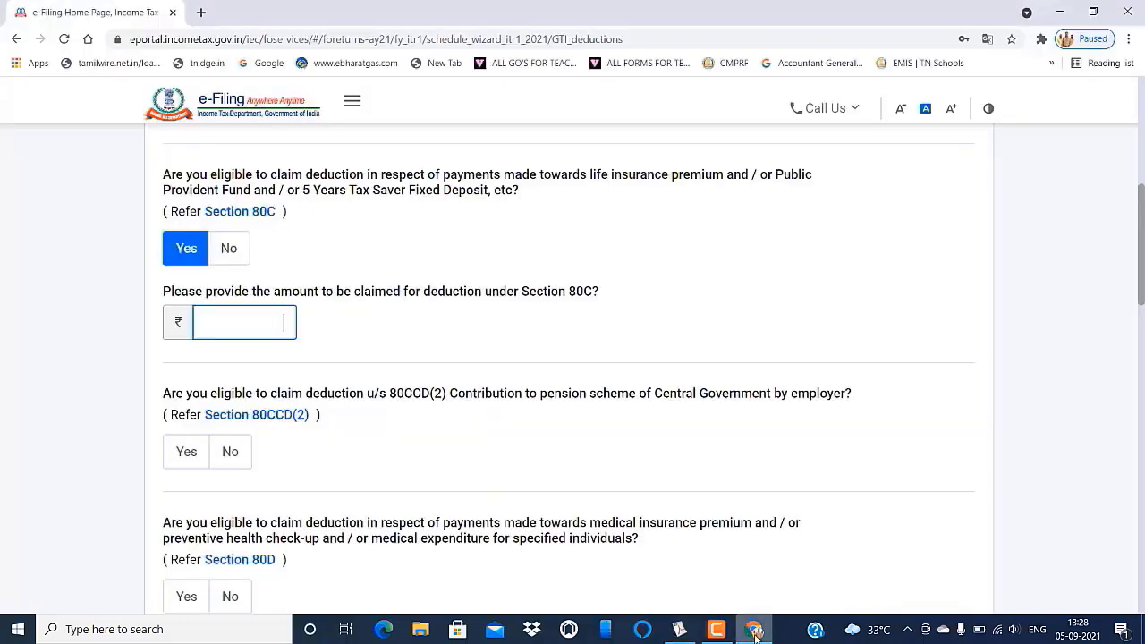
{"action": "type", "text": "120291"}
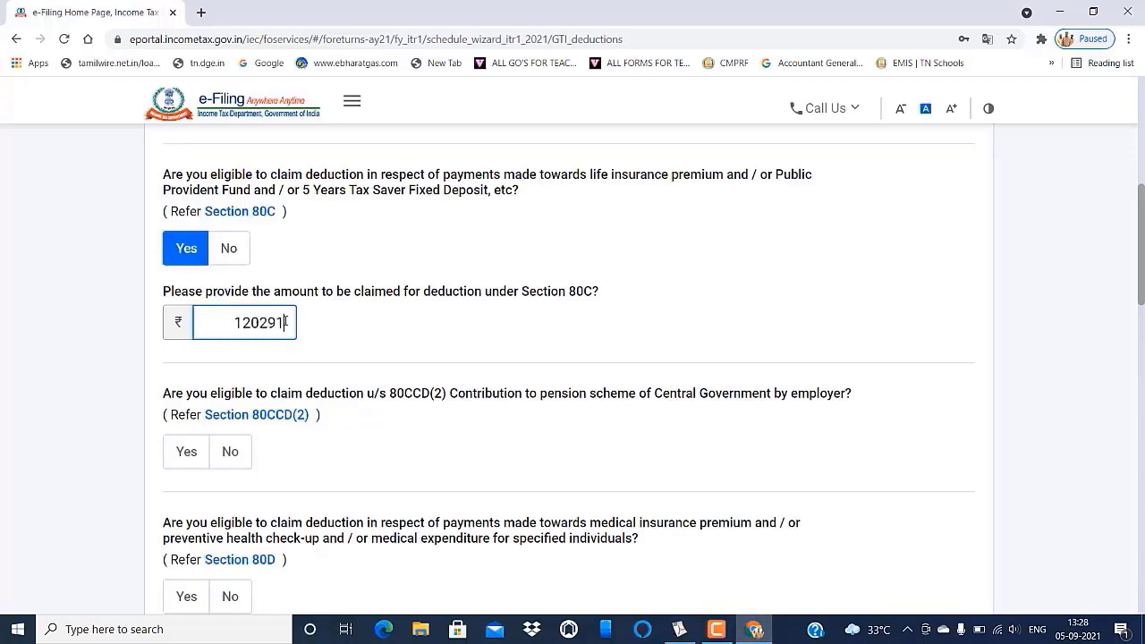
{"action": "left_click", "coordinate": [402, 350]}
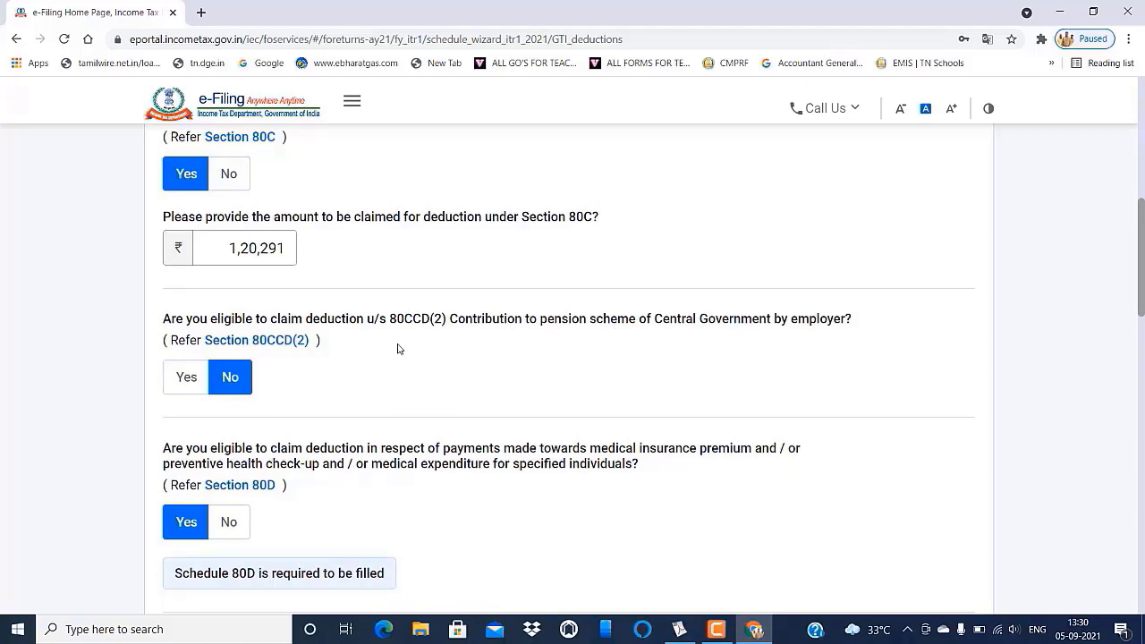
{"action": "scroll", "coordinate": [400, 402], "scroll_direction": "down", "scroll_amount": 3}
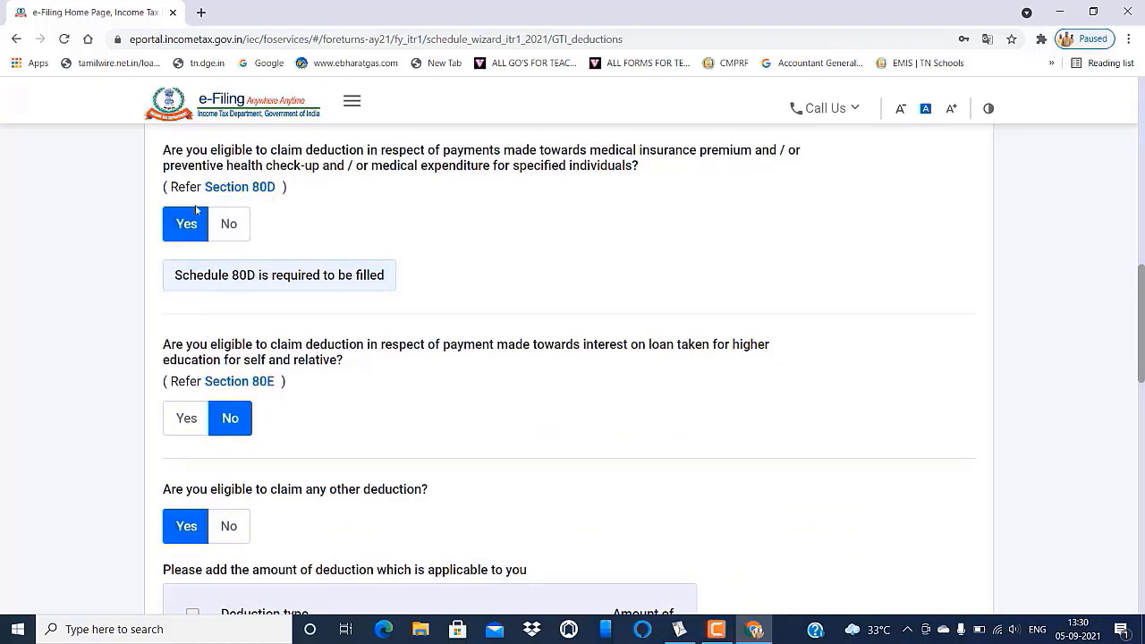
{"action": "scroll", "coordinate": [323, 292], "scroll_direction": "down", "scroll_amount": 1}
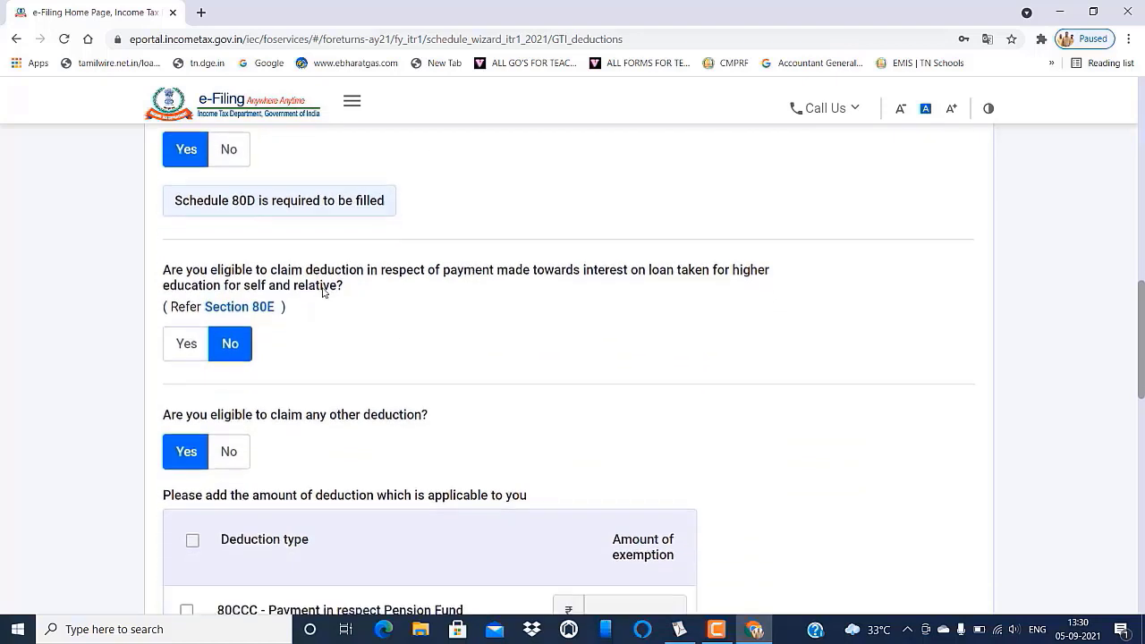
- Tick 80CCD(1B) under other deductions and claim ₹50,000 for the pension contribution
{"action": "scroll", "coordinate": [385, 220], "scroll_direction": "down", "scroll_amount": 1}
{"action": "scroll", "coordinate": [386, 220], "scroll_direction": "down", "scroll_amount": 1}
{"action": "scroll", "coordinate": [385, 220], "scroll_direction": "up", "scroll_amount": 1}
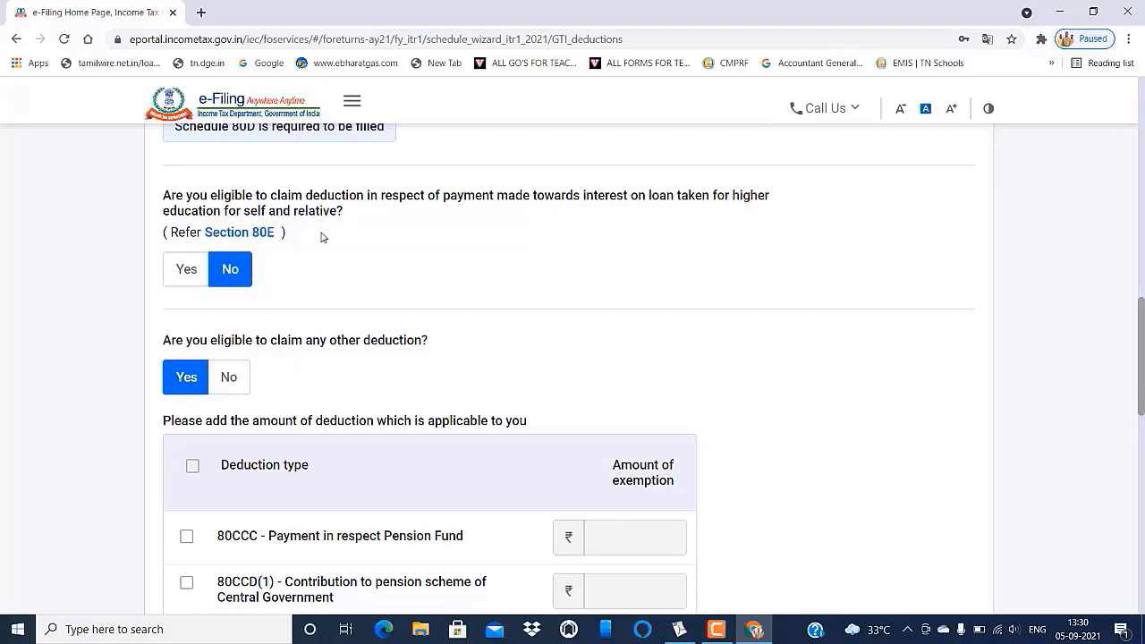
{"action": "scroll", "coordinate": [309, 346], "scroll_direction": "down", "scroll_amount": 2}
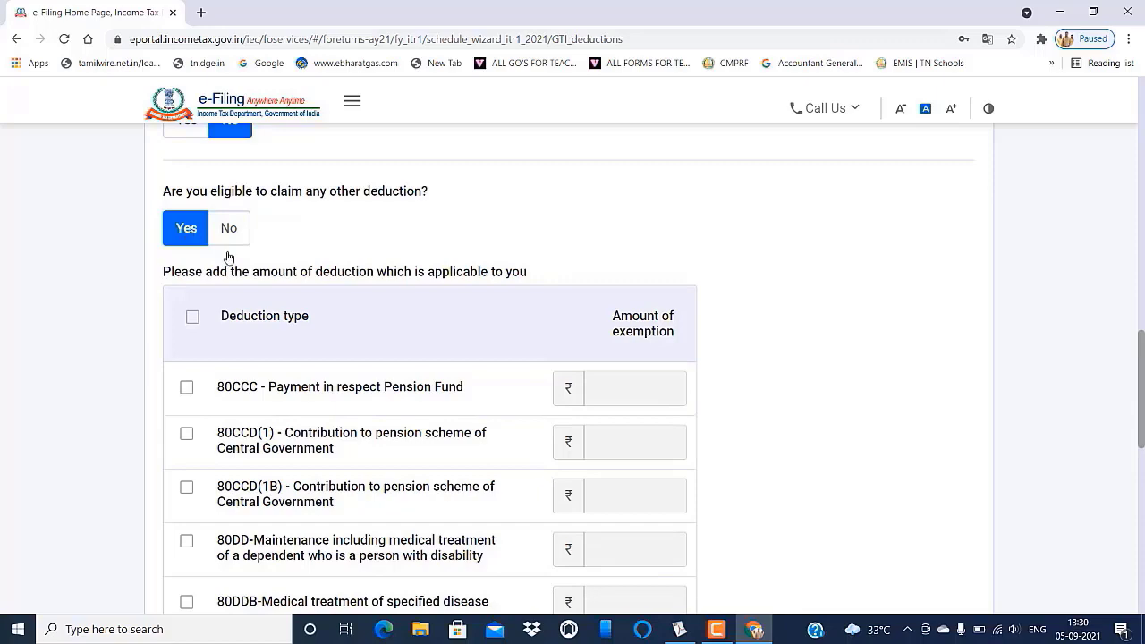
{"action": "scroll", "coordinate": [347, 284], "scroll_direction": "down", "scroll_amount": 2}
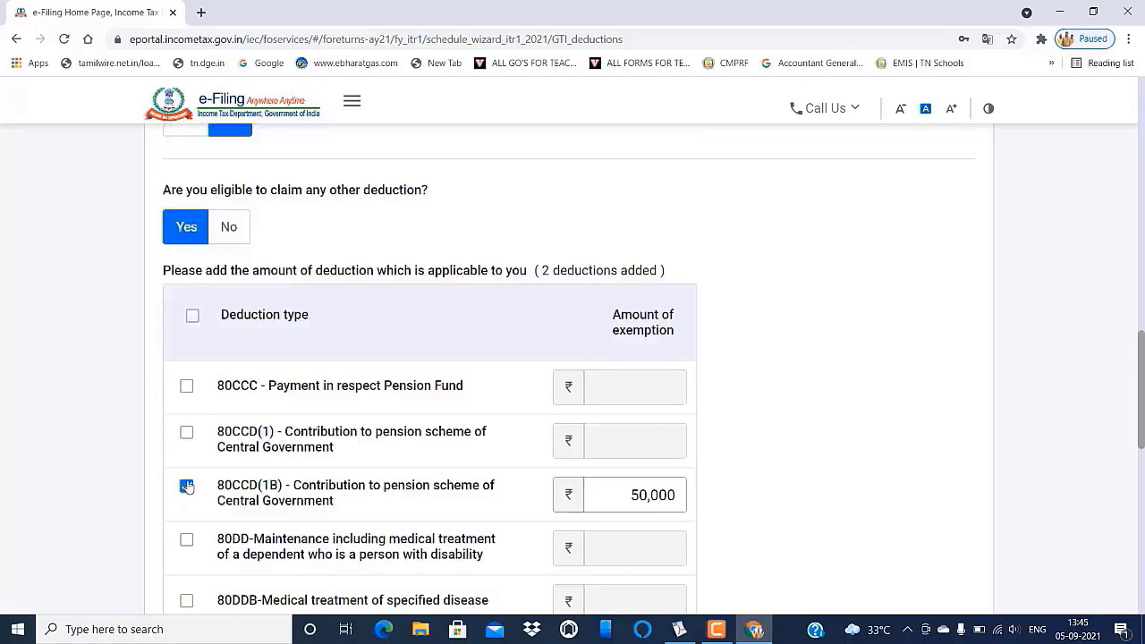
{"action": "left_click", "coordinate": [185, 486]}
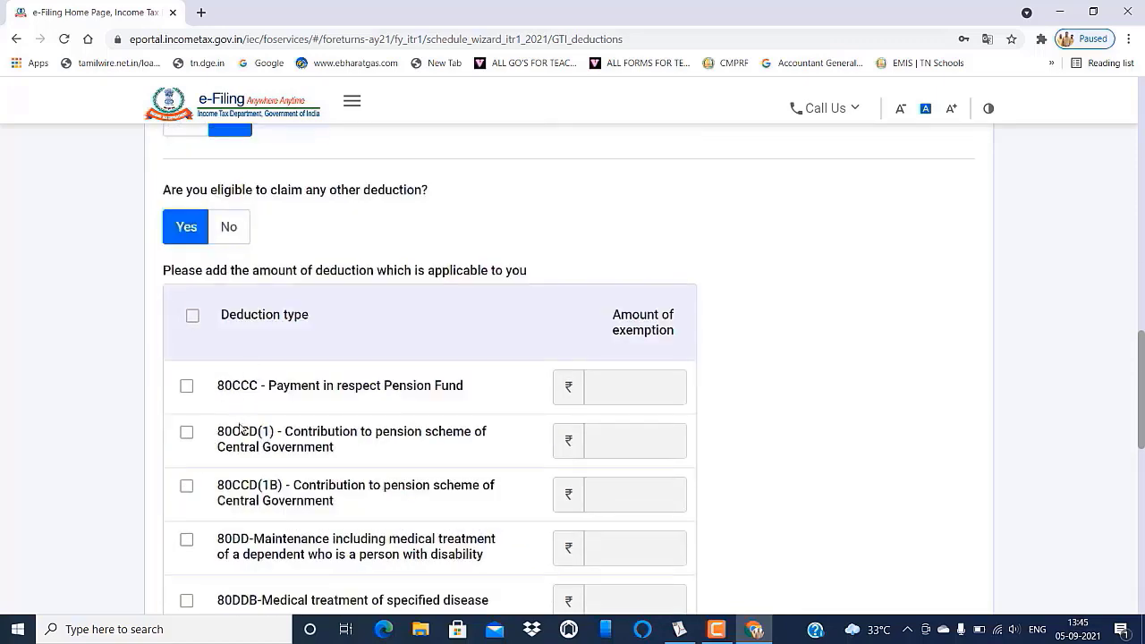
{"action": "left_click", "coordinate": [186, 486]}
{"action": "left_click", "coordinate": [677, 499]}
{"action": "type", "text": "50000"}
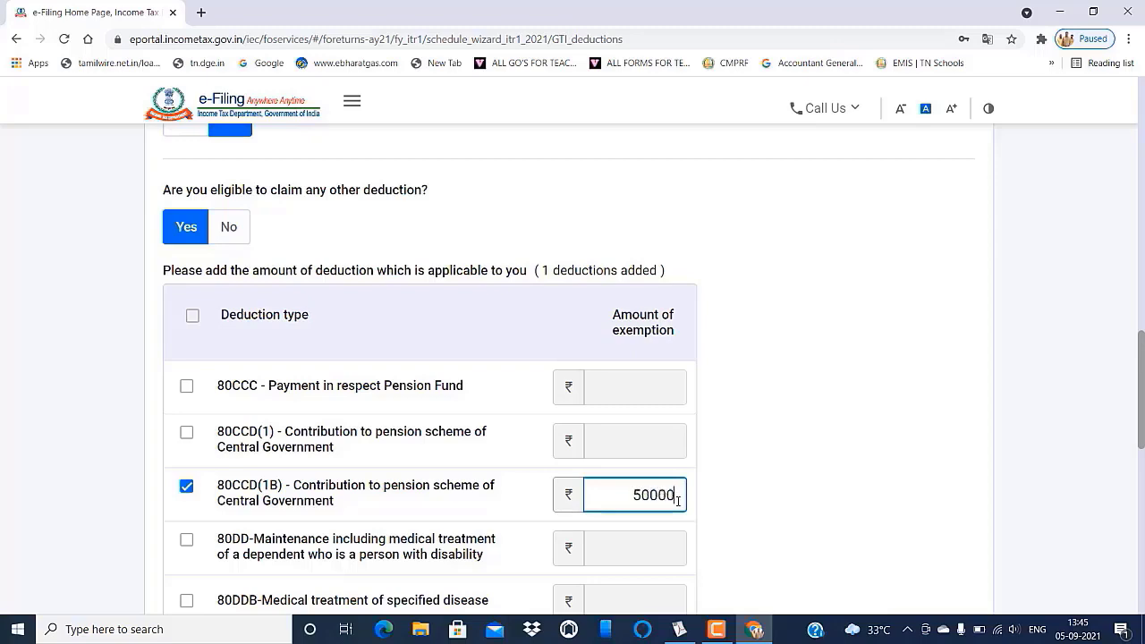
{"action": "left_click", "coordinate": [754, 505]}
{"action": "scroll", "coordinate": [753, 505], "scroll_direction": "down", "scroll_amount": 5}
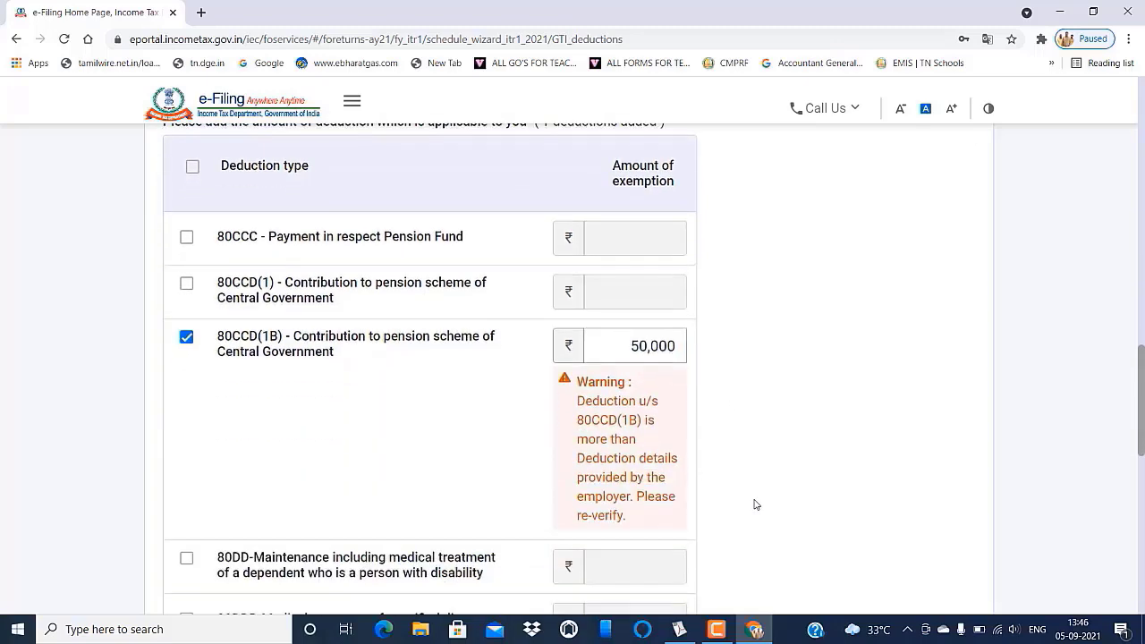
{"action": "scroll", "coordinate": [754, 504], "scroll_direction": "down", "scroll_amount": 4}
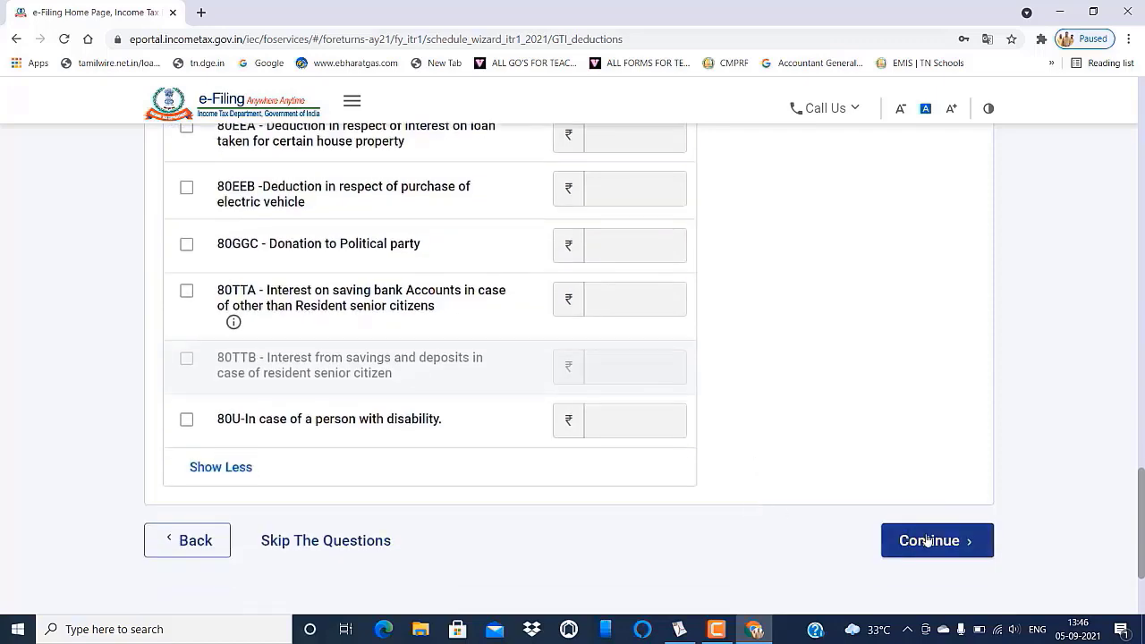
- Continue to Verify your deductions, showing 80C at ₹1,20,291 and 80D at ₹0
{"action": "left_click", "coordinate": [929, 541]}
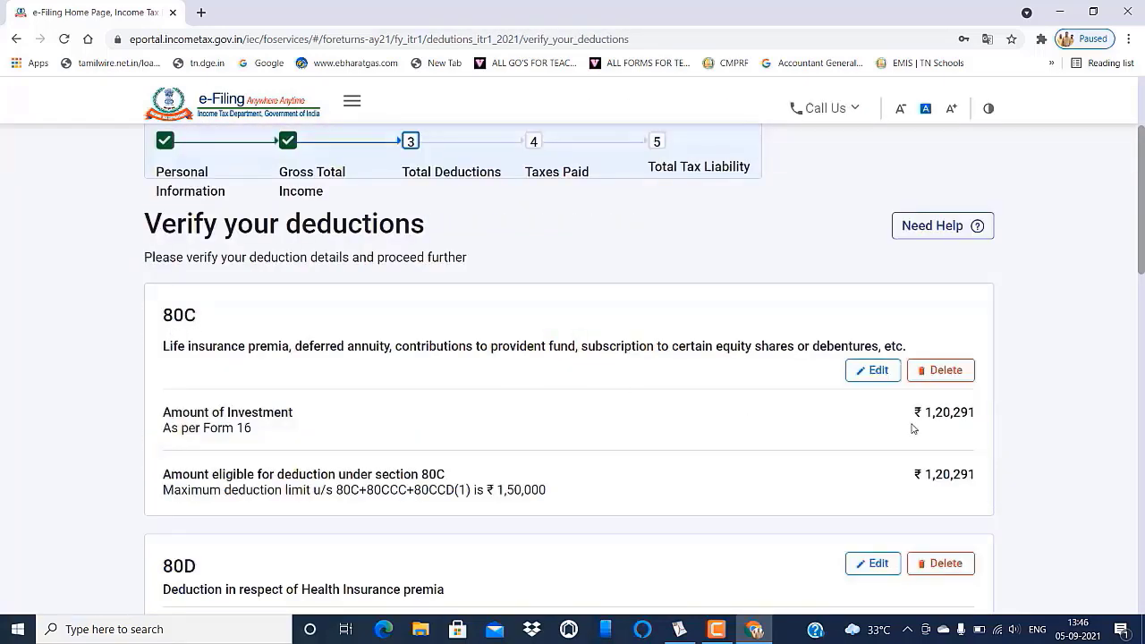
{"action": "scroll", "coordinate": [967, 429], "scroll_direction": "down", "scroll_amount": 2}
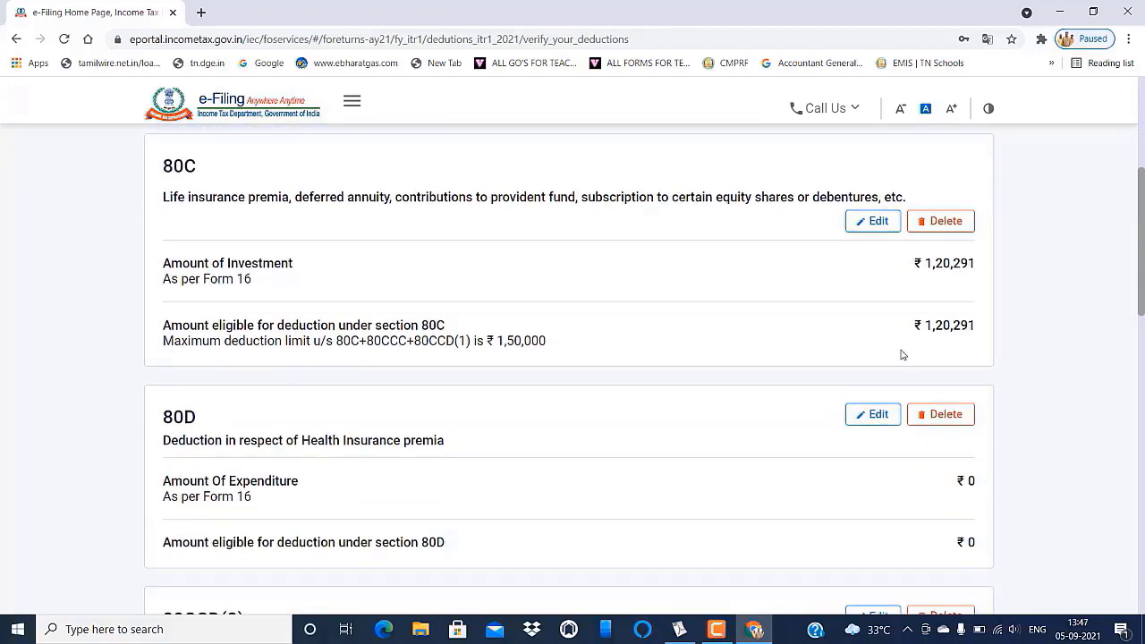
{"action": "scroll", "coordinate": [792, 348], "scroll_direction": "down", "scroll_amount": 2}
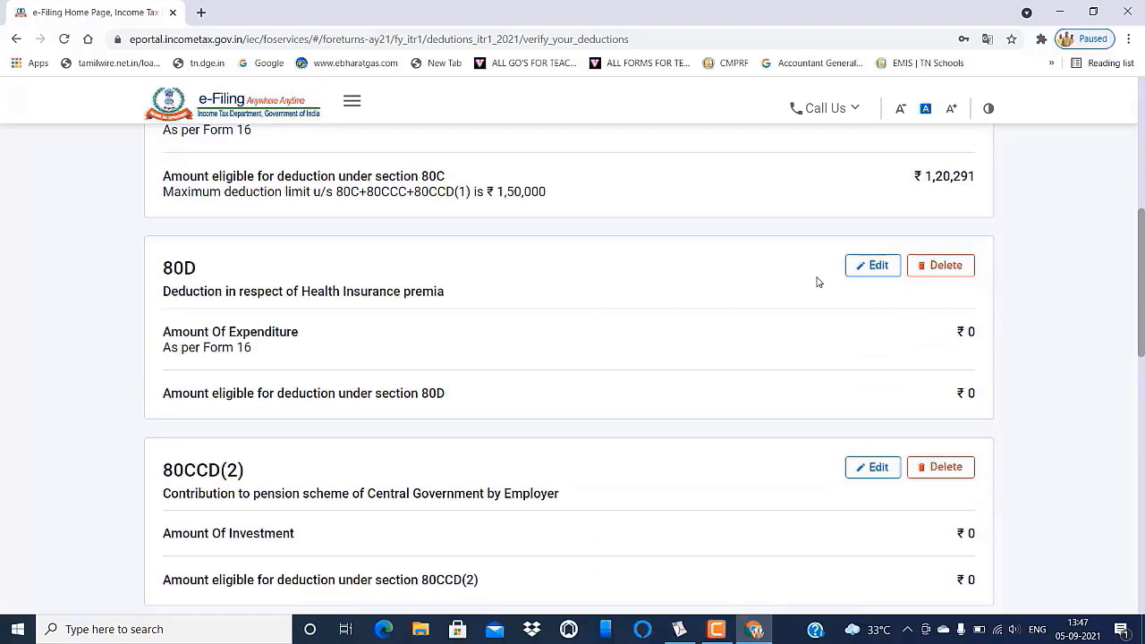
- Edit the 80D deduction with self and family as non-senior, then check the statement PDF
{"action": "left_click", "coordinate": [875, 266]}
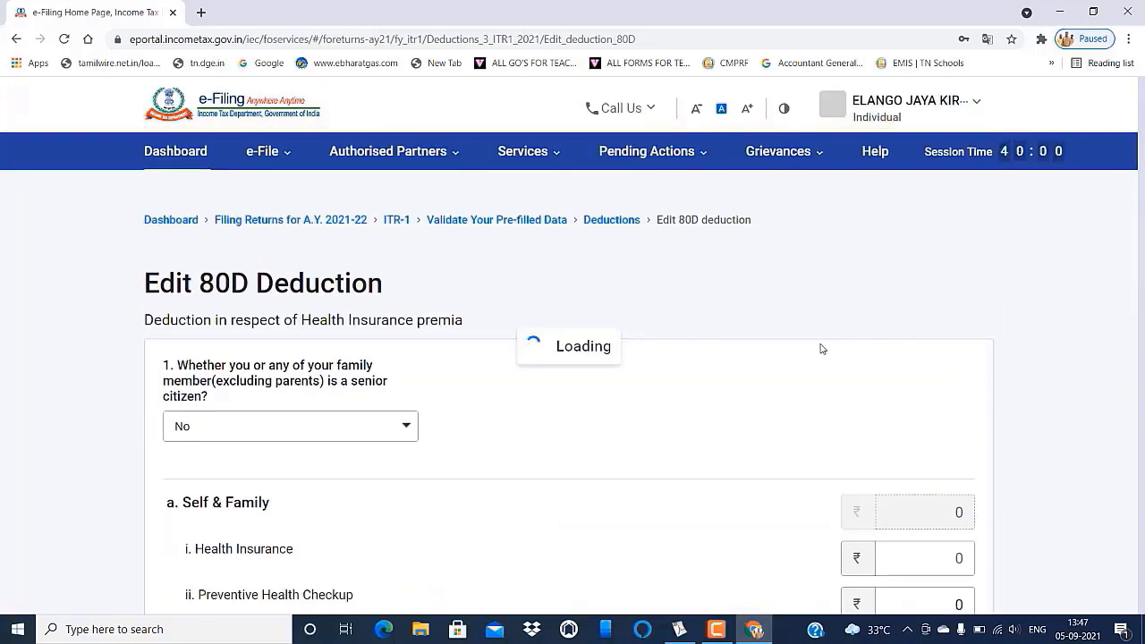
{"action": "scroll", "coordinate": [805, 359], "scroll_direction": "down", "scroll_amount": 2}
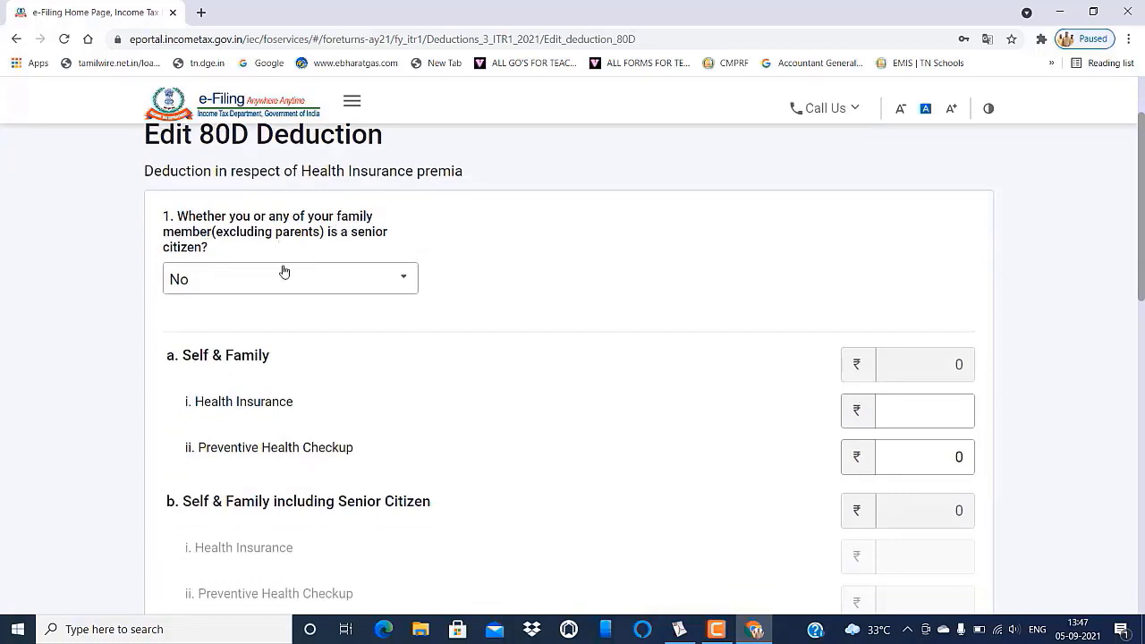
{"action": "left_click", "coordinate": [387, 275]}
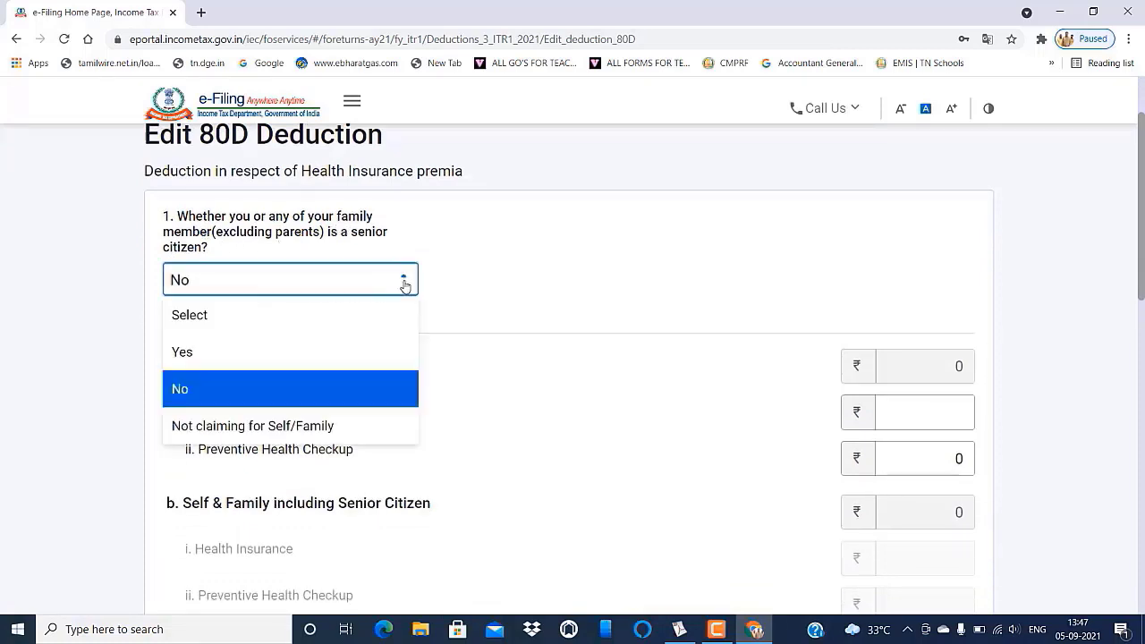
{"action": "left_click", "coordinate": [251, 386]}
{"action": "scroll", "coordinate": [480, 355], "scroll_direction": "down", "scroll_amount": 3}
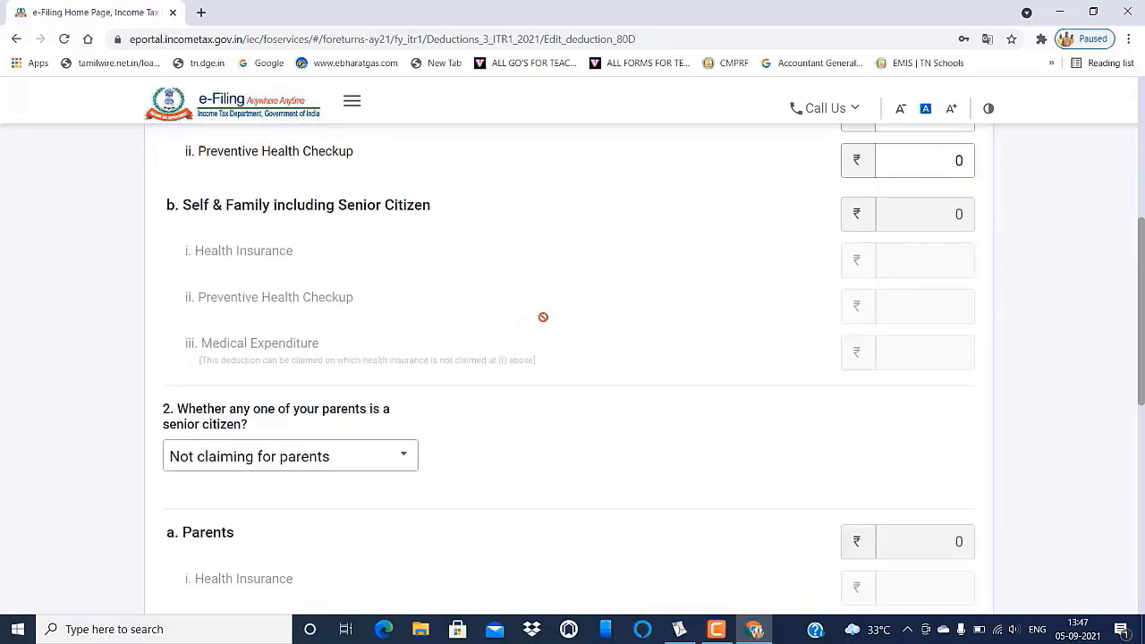
{"action": "scroll", "coordinate": [542, 317], "scroll_direction": "up", "scroll_amount": 2}
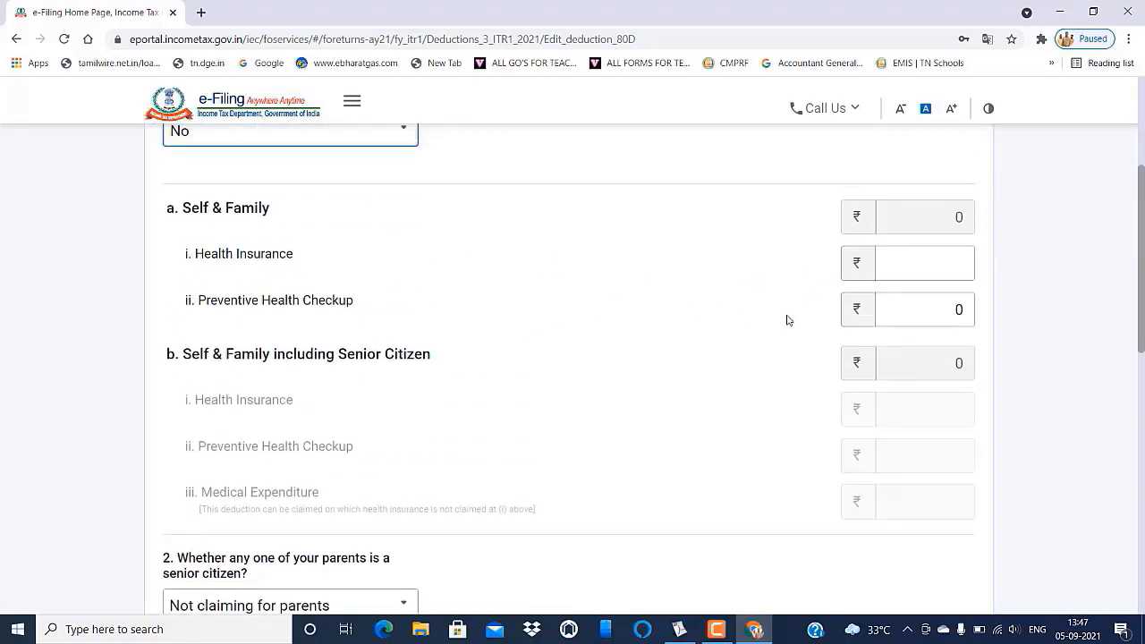
{"action": "left_click", "coordinate": [932, 269]}
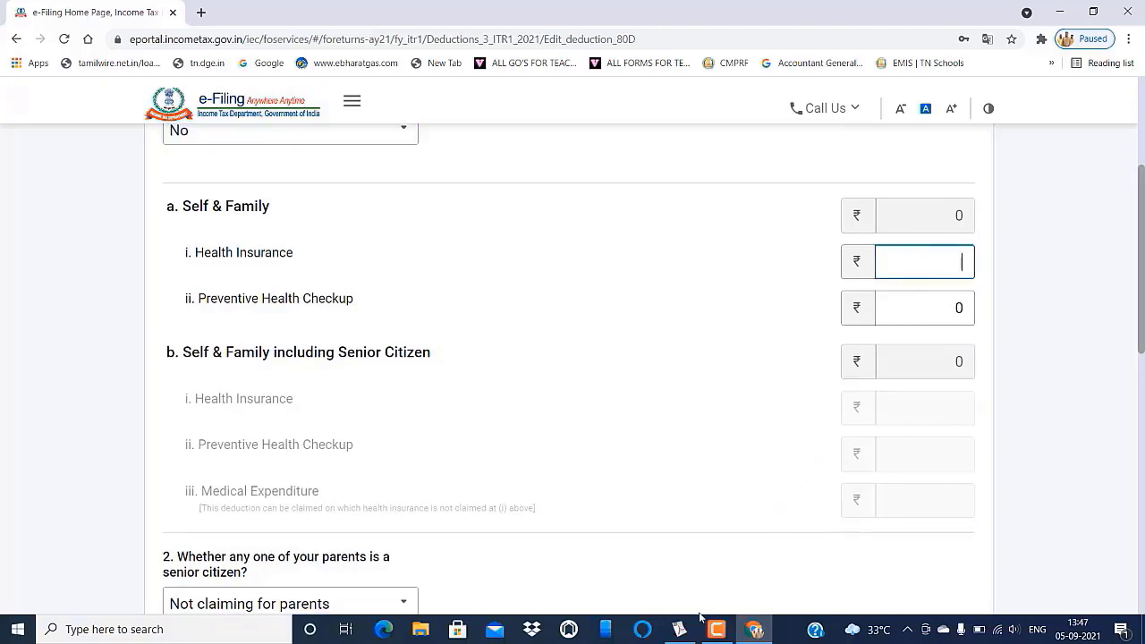
{"action": "mouse_move", "coordinate": [681, 632]}
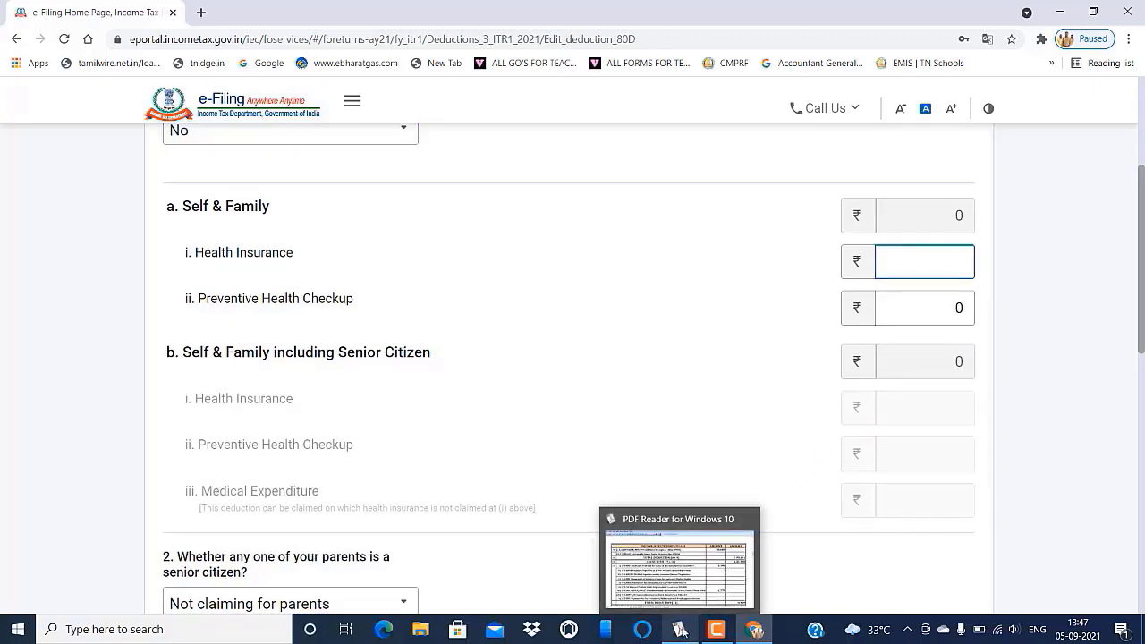
{"action": "left_click", "coordinate": [680, 631]}
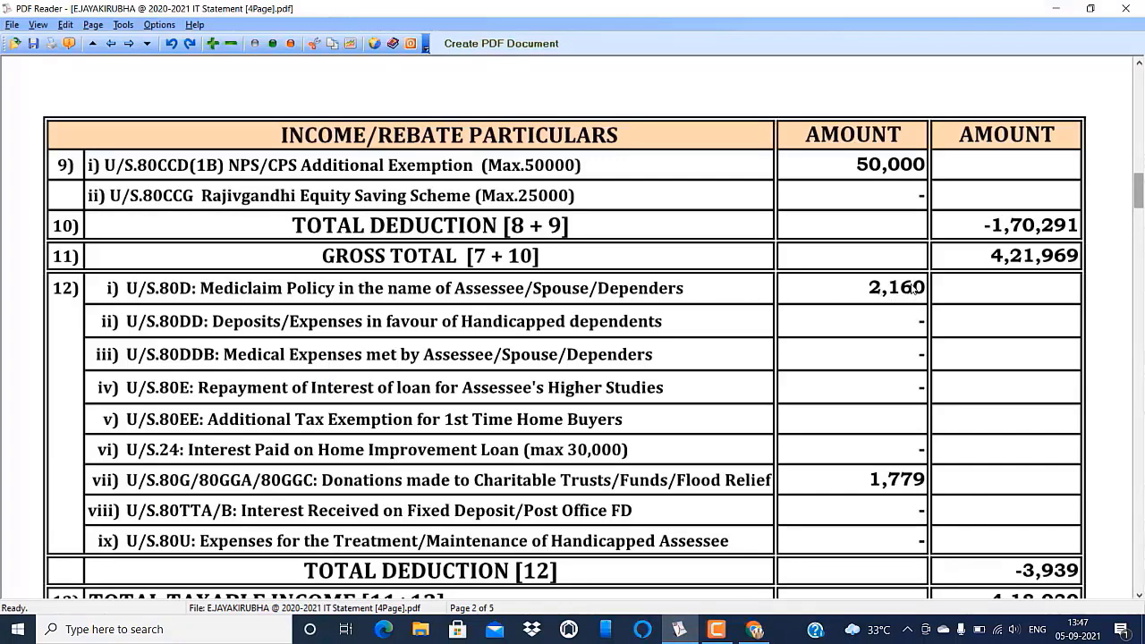
- Enter 2,160 as self and family health insurance under 80D and save it
{"action": "left_click", "coordinate": [751, 632]}
{"action": "left_click", "coordinate": [921, 264]}
{"action": "type", "text": "2,160"}
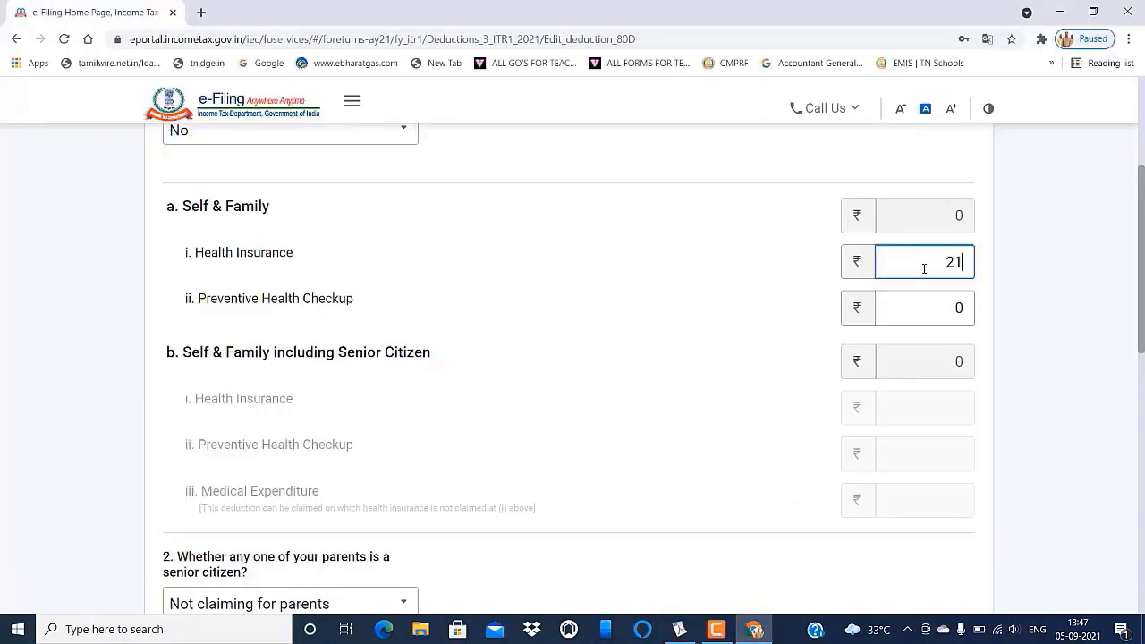
{"action": "left_click", "coordinate": [707, 384]}
{"action": "left_click", "coordinate": [963, 318]}
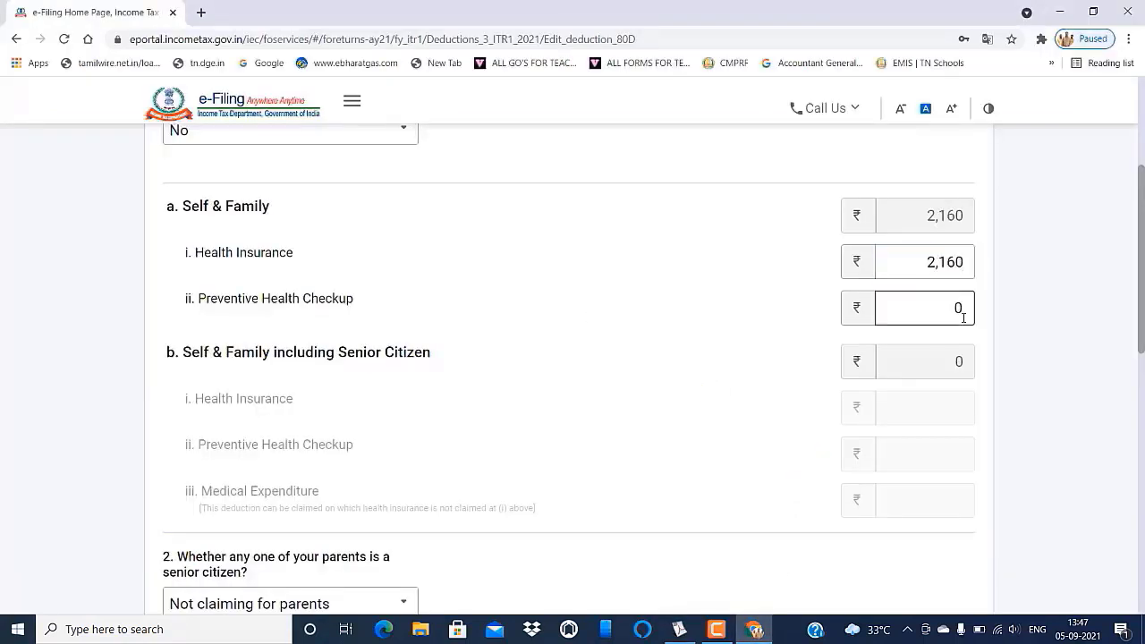
{"action": "scroll", "coordinate": [721, 404], "scroll_direction": "down", "scroll_amount": 3}
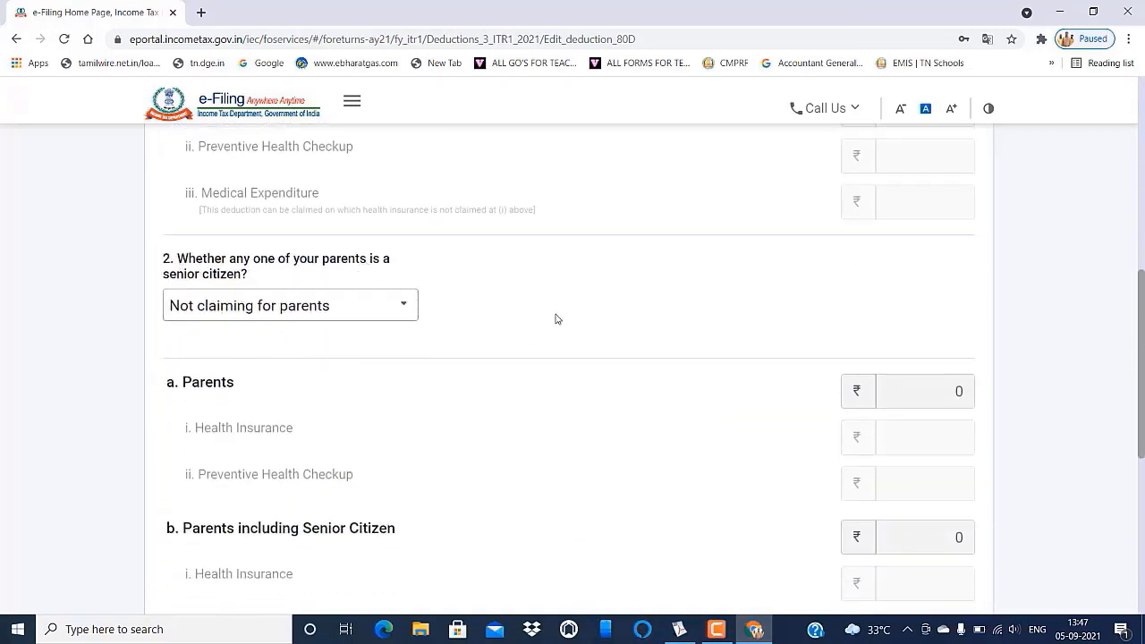
{"action": "scroll", "coordinate": [555, 316], "scroll_direction": "down", "scroll_amount": 1}
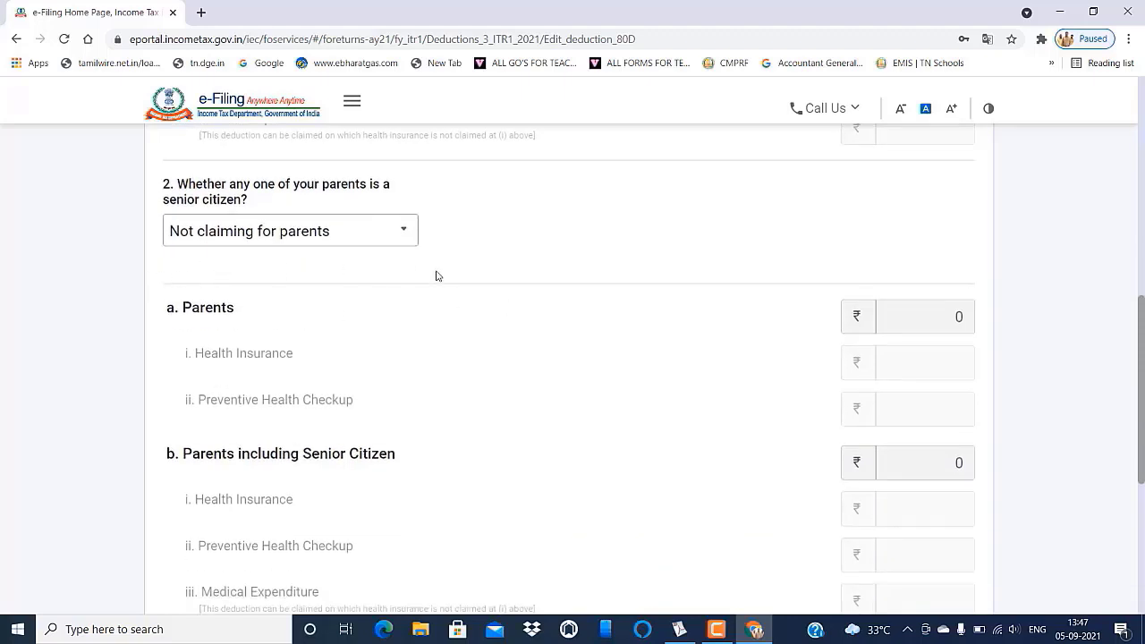
{"action": "scroll", "coordinate": [574, 292], "scroll_direction": "down", "scroll_amount": 1}
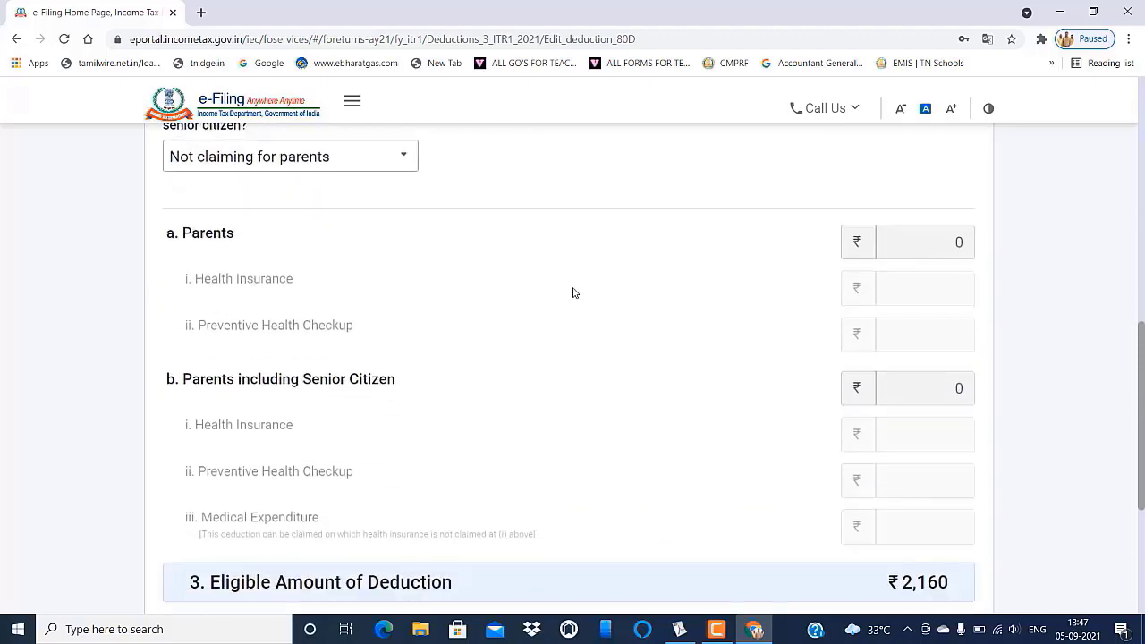
{"action": "scroll", "coordinate": [574, 292], "scroll_direction": "down", "scroll_amount": 1}
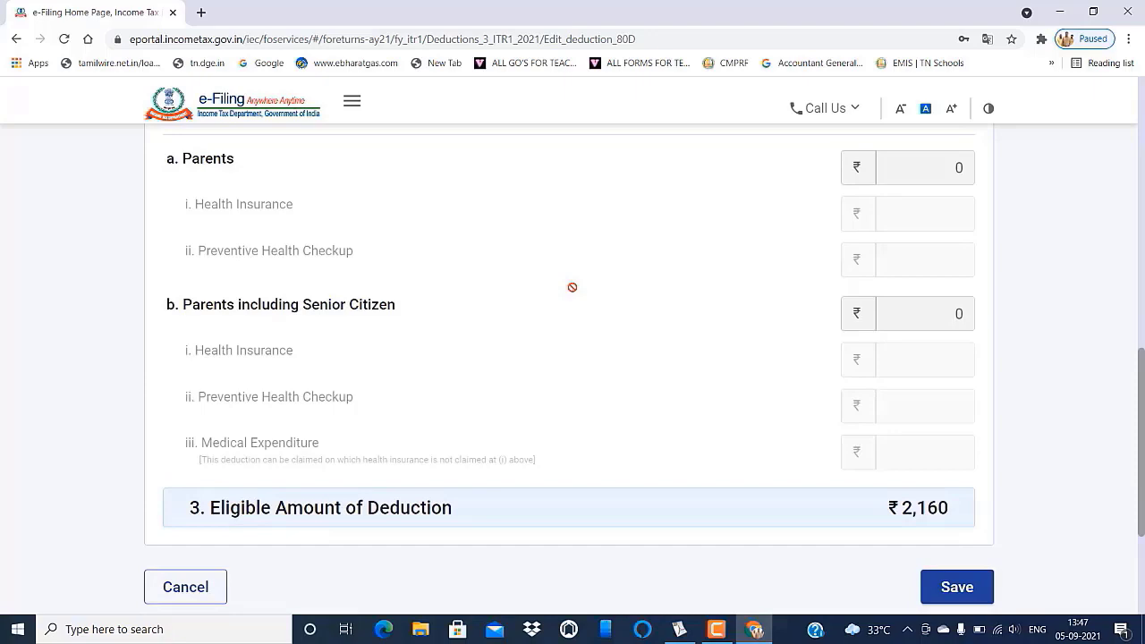
{"action": "scroll", "coordinate": [573, 287], "scroll_direction": "down", "scroll_amount": 3}
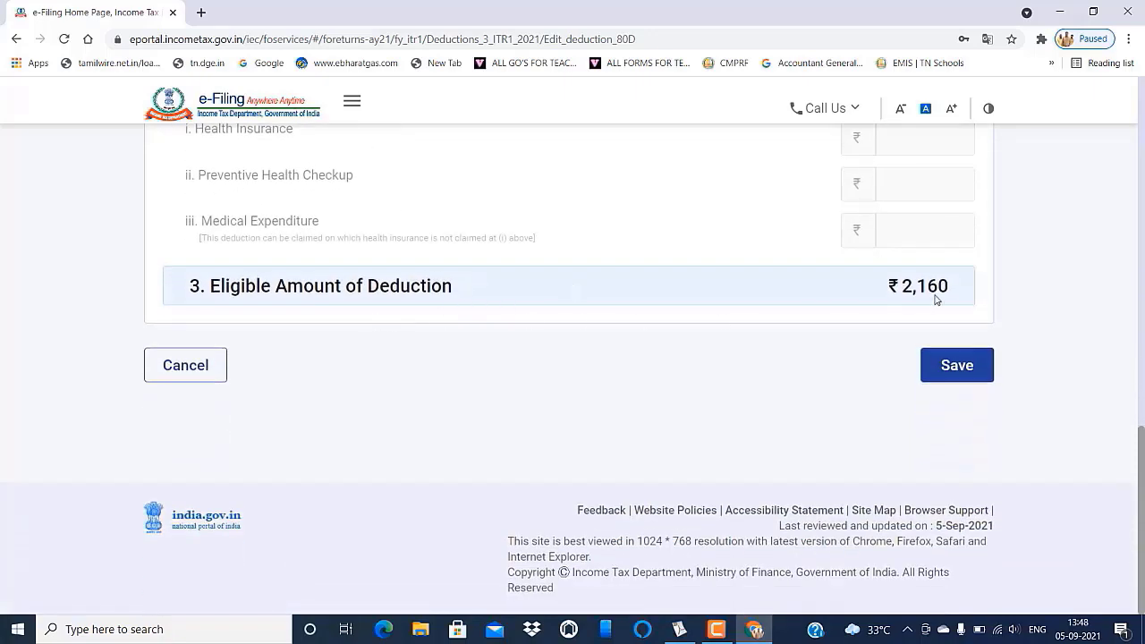
{"action": "left_click", "coordinate": [966, 366]}
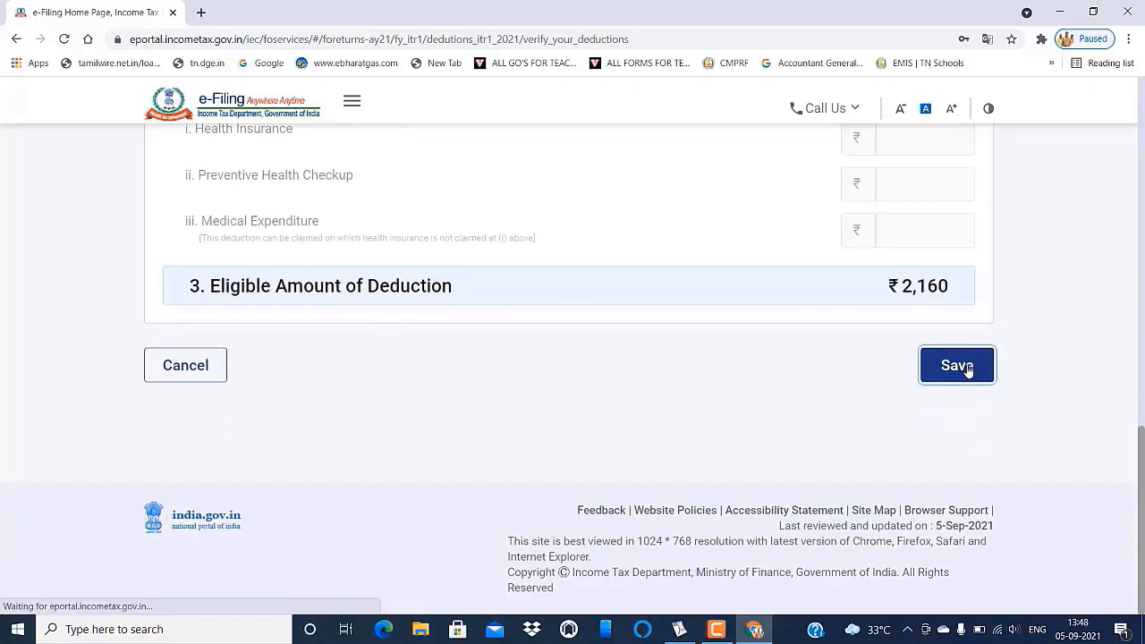
{"action": "scroll", "coordinate": [958, 348], "scroll_direction": "down", "scroll_amount": 3}
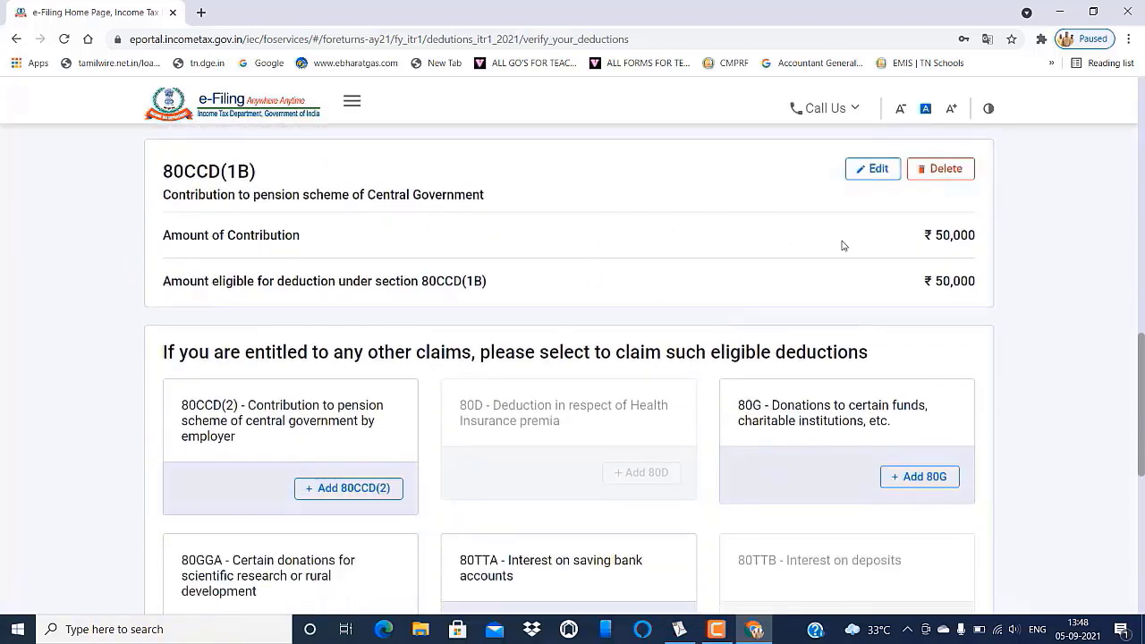
{"action": "scroll", "coordinate": [948, 253], "scroll_direction": "down", "scroll_amount": 4}
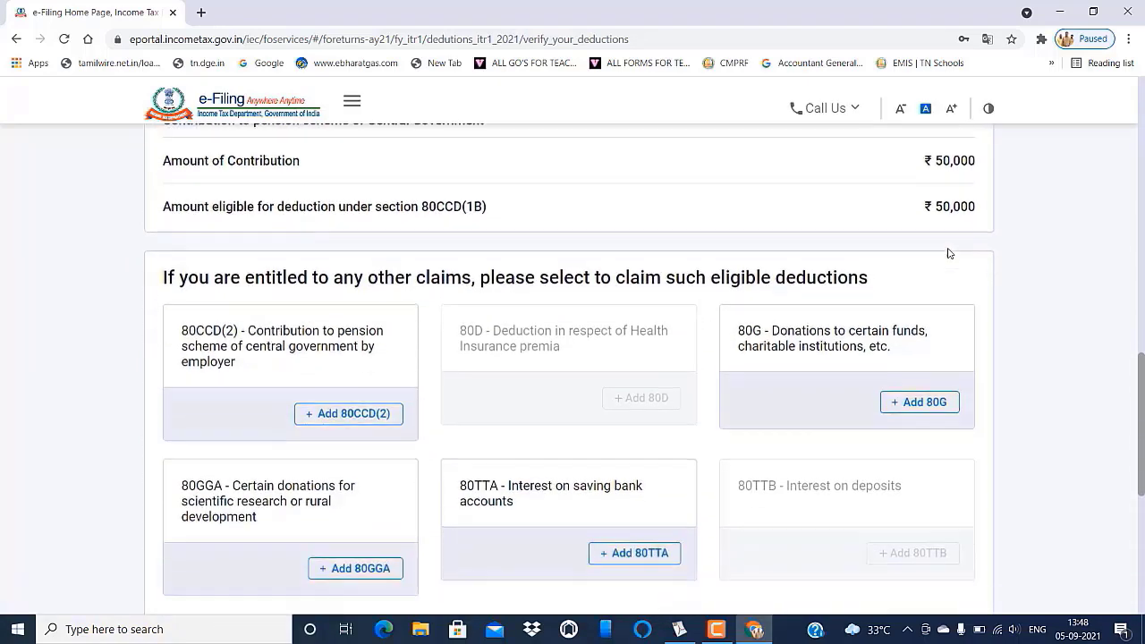
{"action": "scroll", "coordinate": [946, 247], "scroll_direction": "up", "scroll_amount": 2}
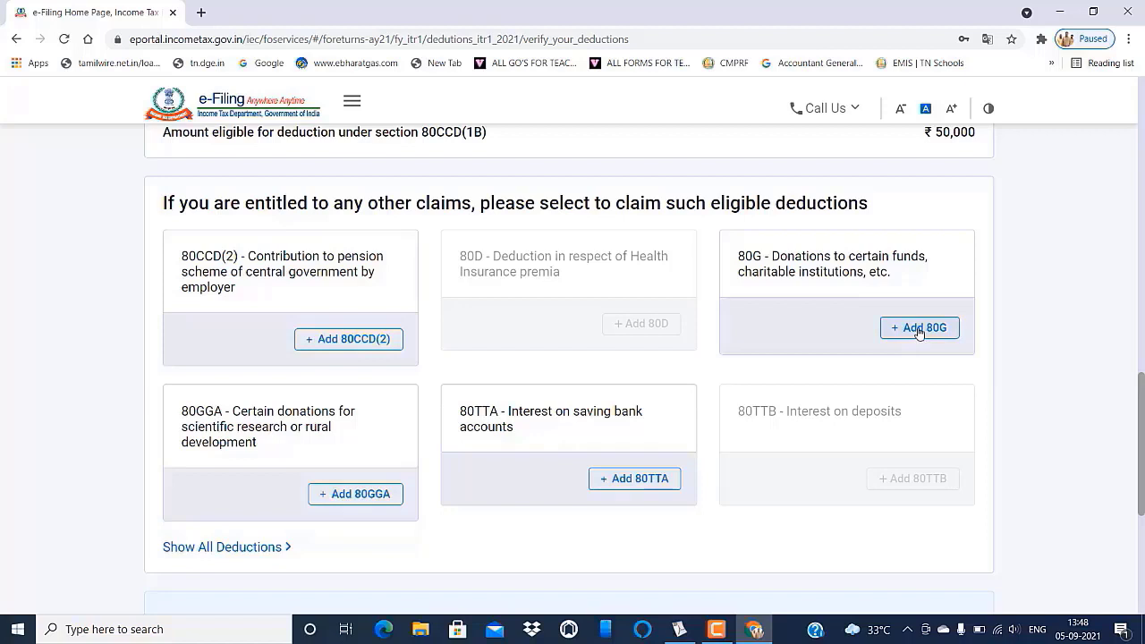
- Add an 80G donation entitled to 100% deduction without qualifying limit
{"action": "left_click", "coordinate": [919, 331]}
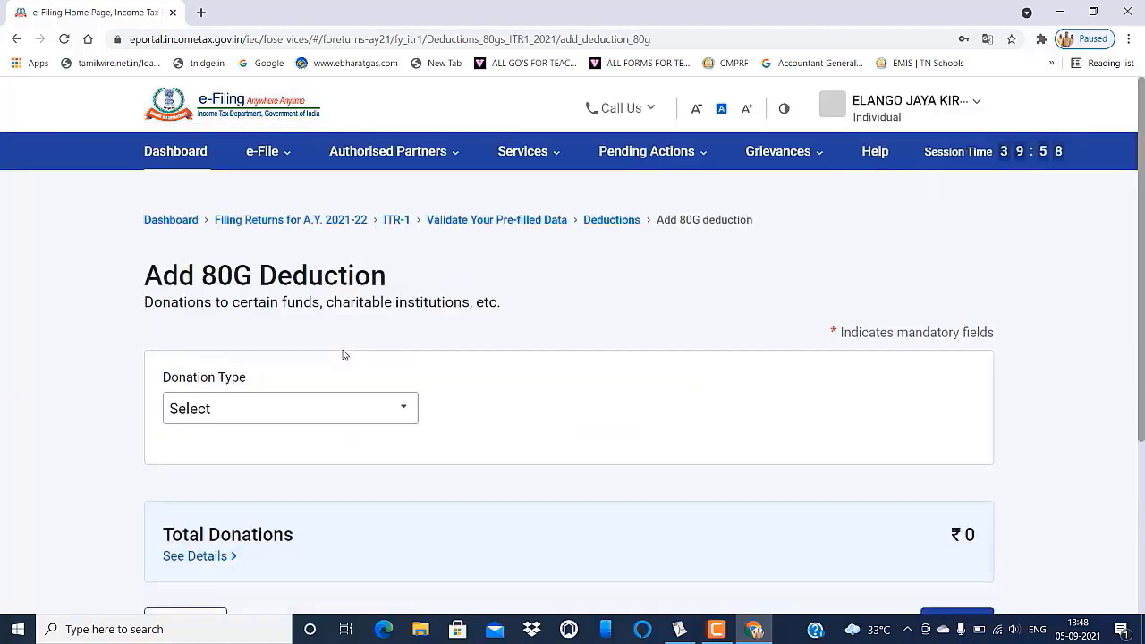
{"action": "left_click", "coordinate": [403, 412]}
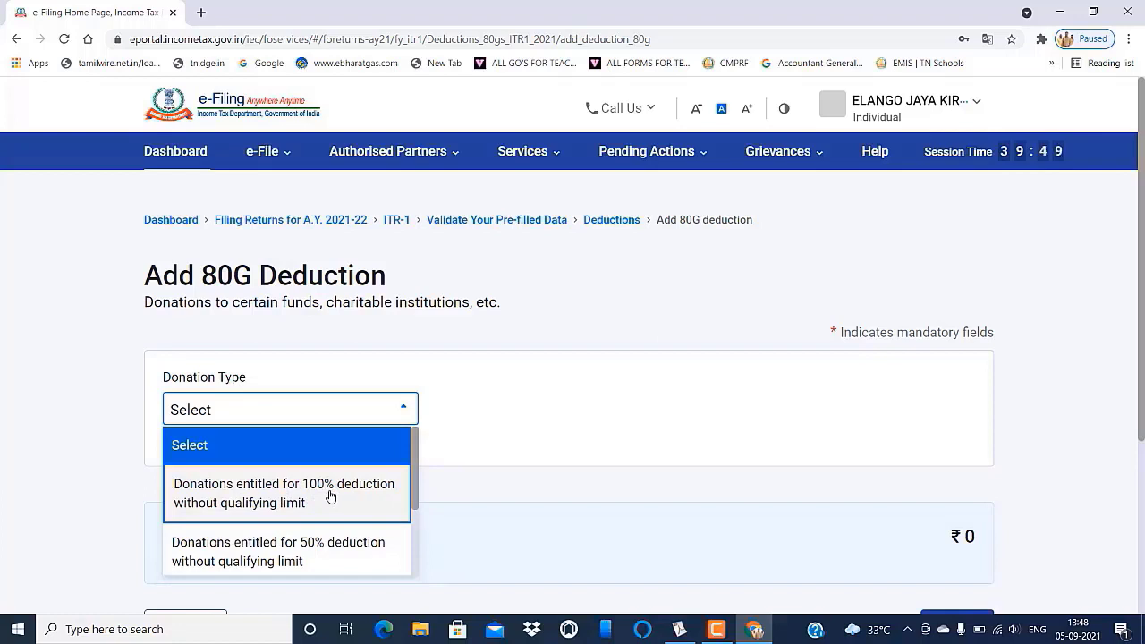
{"action": "left_click", "coordinate": [322, 497]}
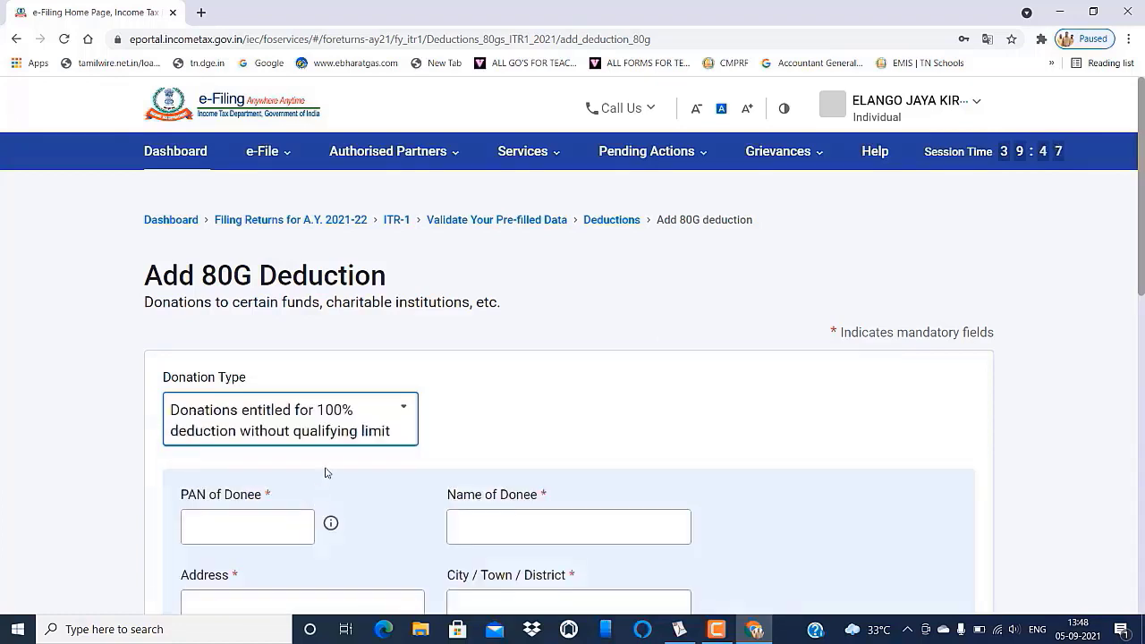
{"action": "scroll", "coordinate": [537, 452], "scroll_direction": "down", "scroll_amount": 4}
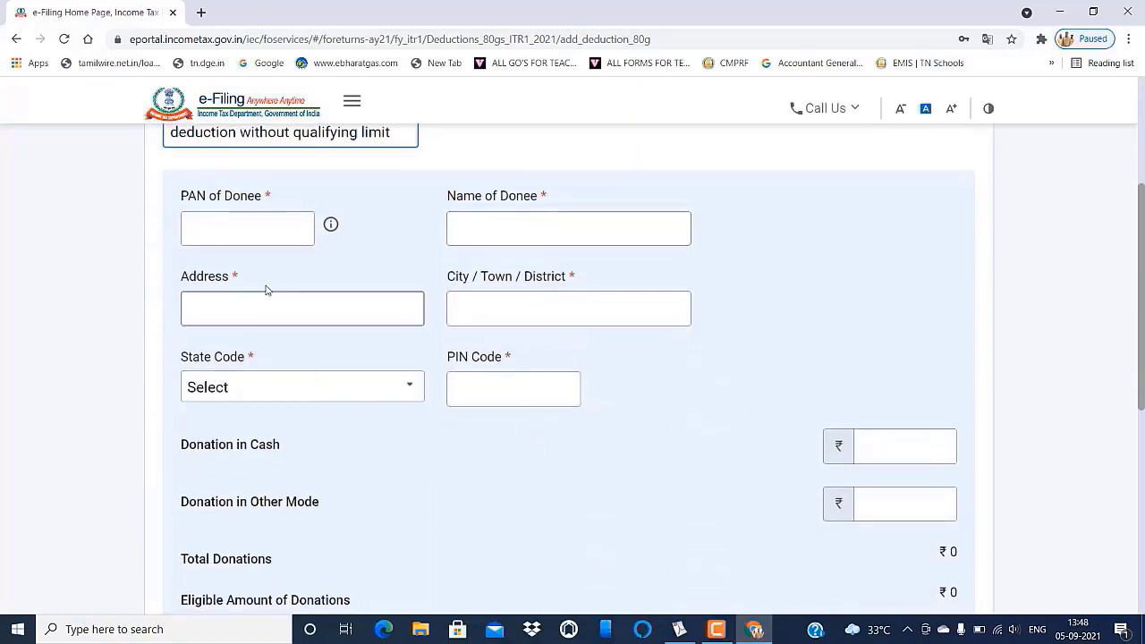
- Enter the donee's PAN, name CHIEF MINISTER TAMILNADU, and Chennai address with PIN code
{"action": "left_click", "coordinate": [240, 233]}
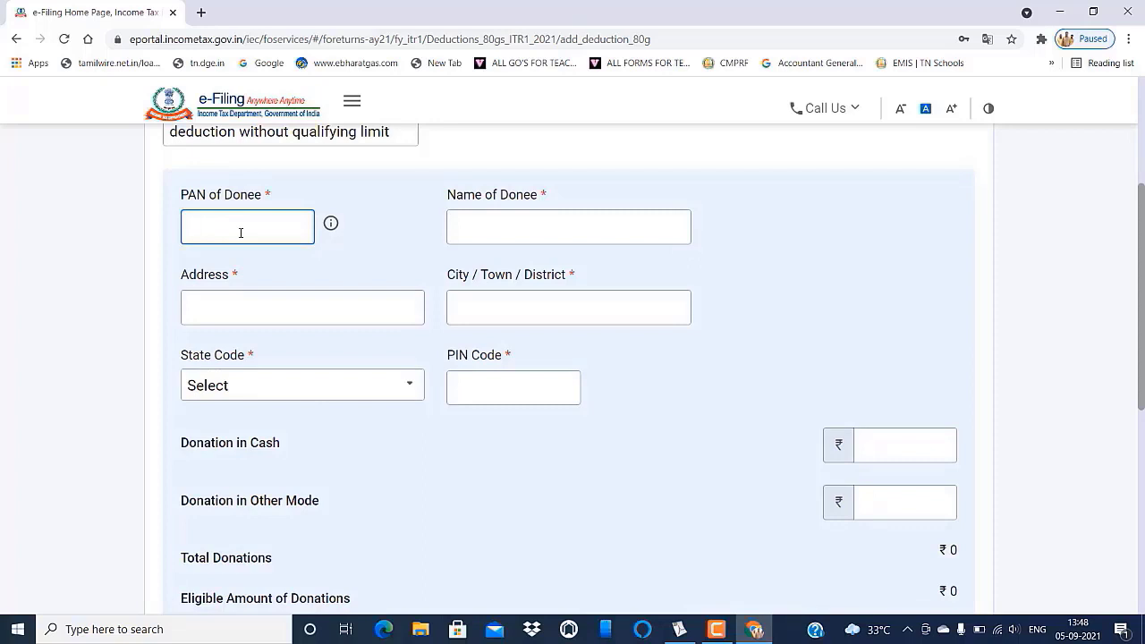
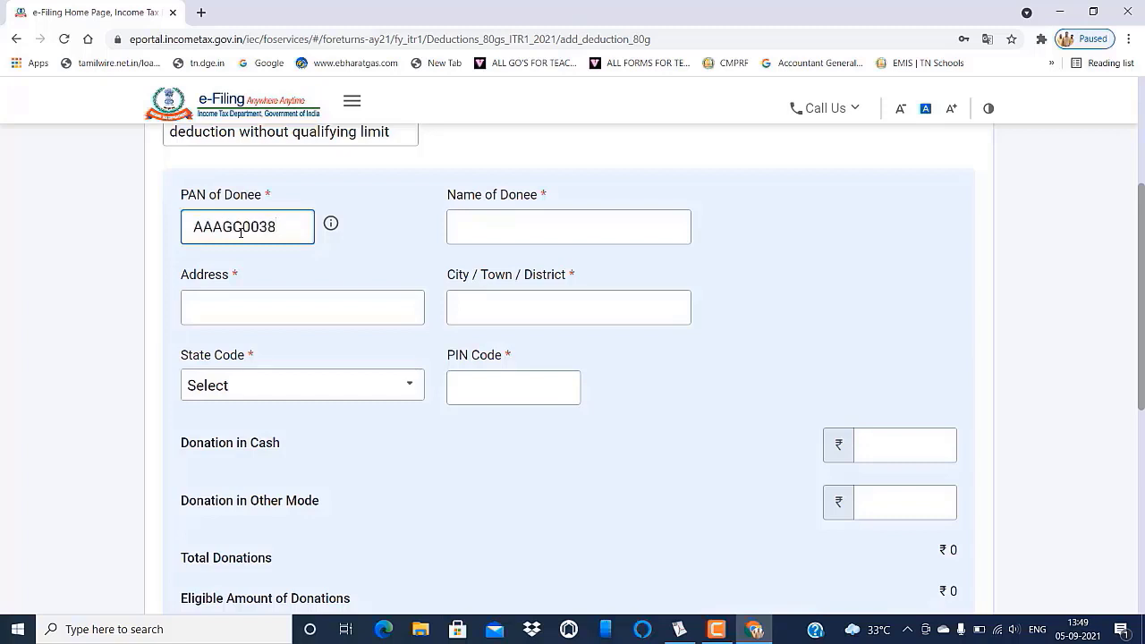
{"action": "left_click", "coordinate": [487, 231]}
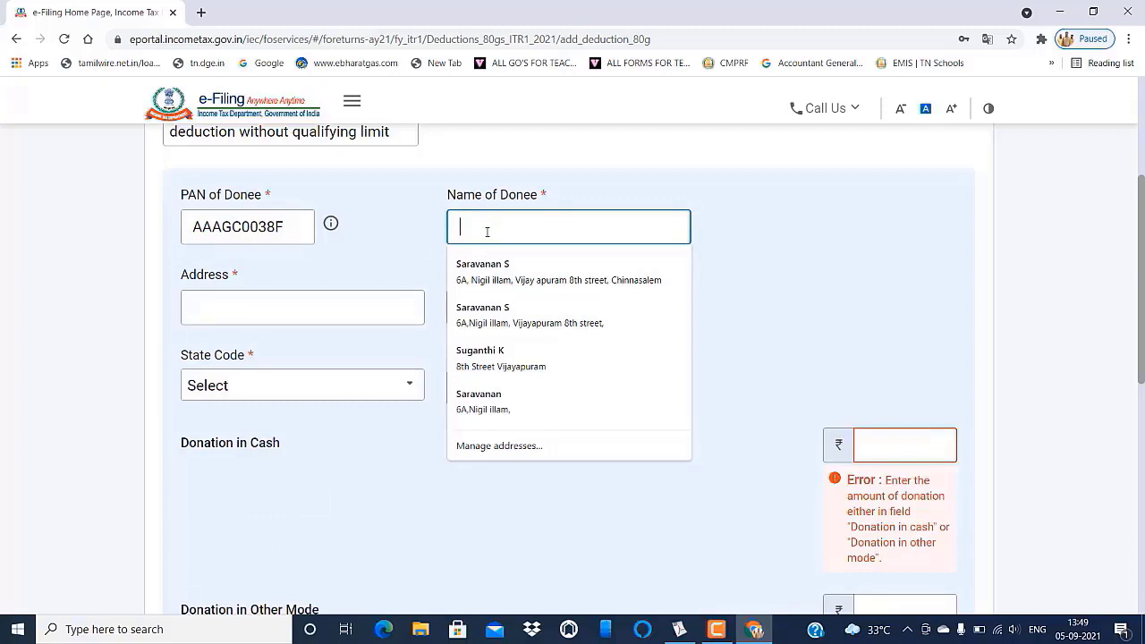
{"action": "type", "text": "C"}
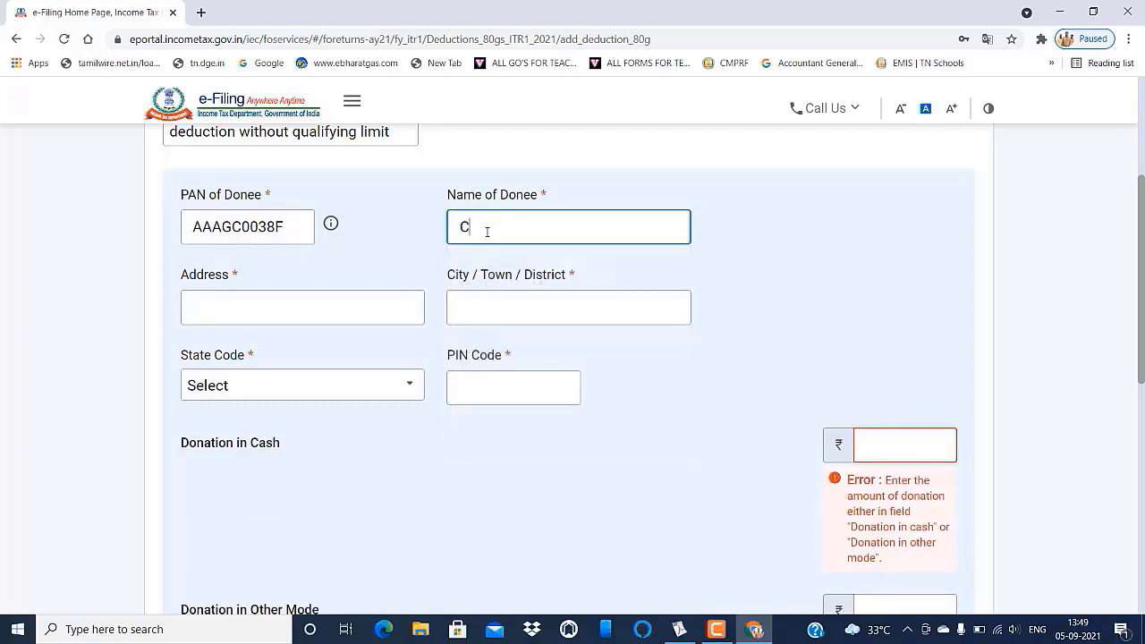
{"action": "type", "text": "HIEF MINISTER"}
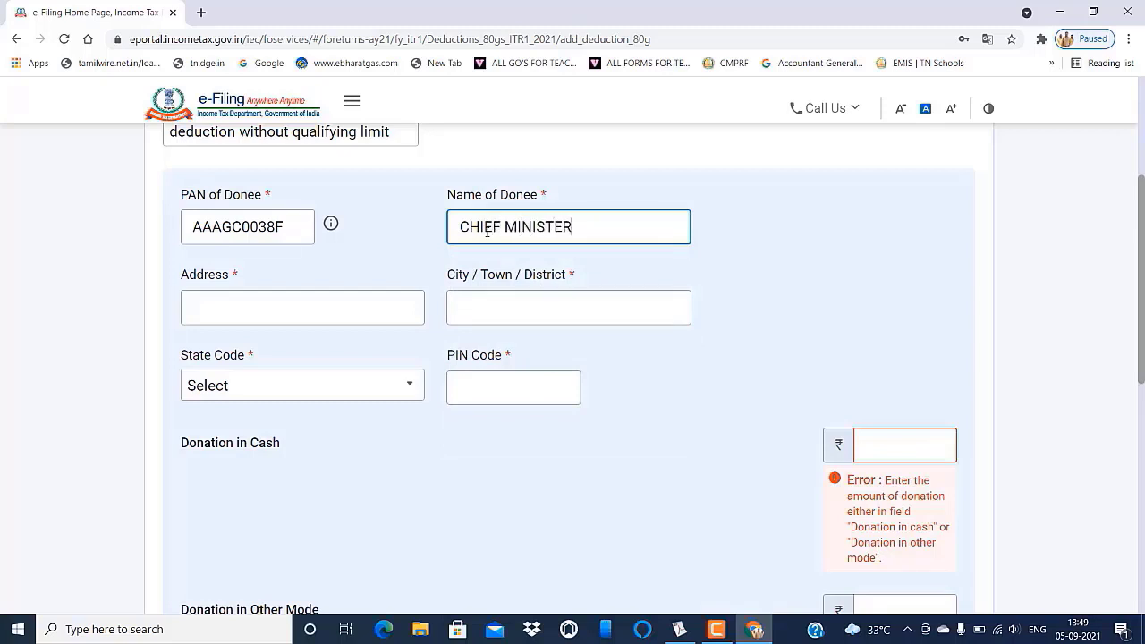
{"action": "type", "text": " TAMILNADU"}
{"action": "left_click", "coordinate": [294, 316]}
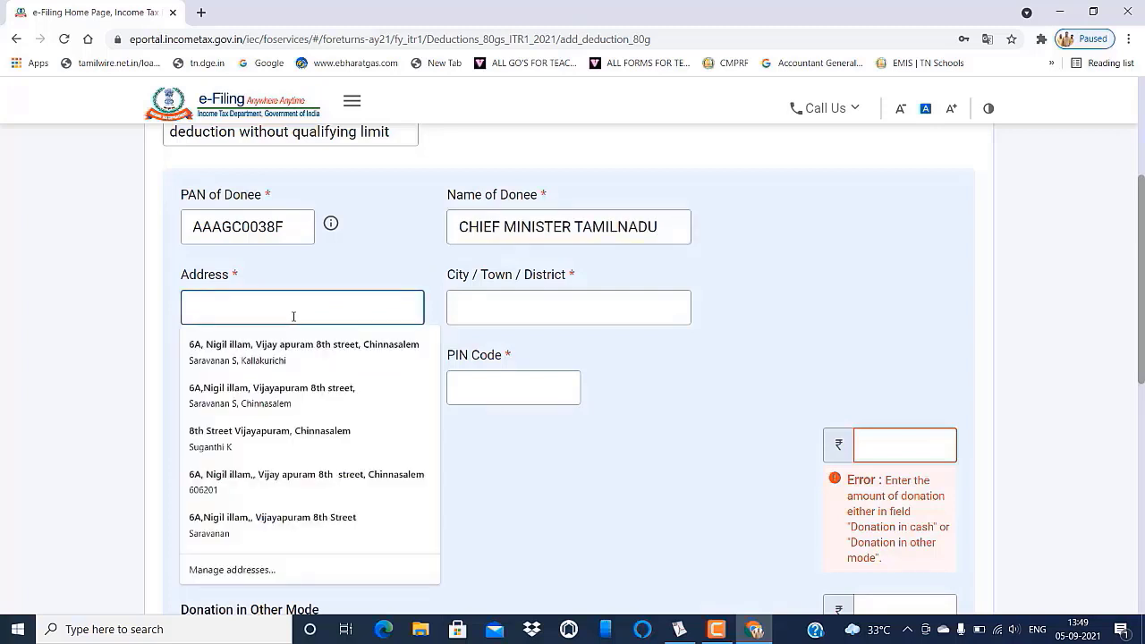
{"action": "type", "text": "S"}
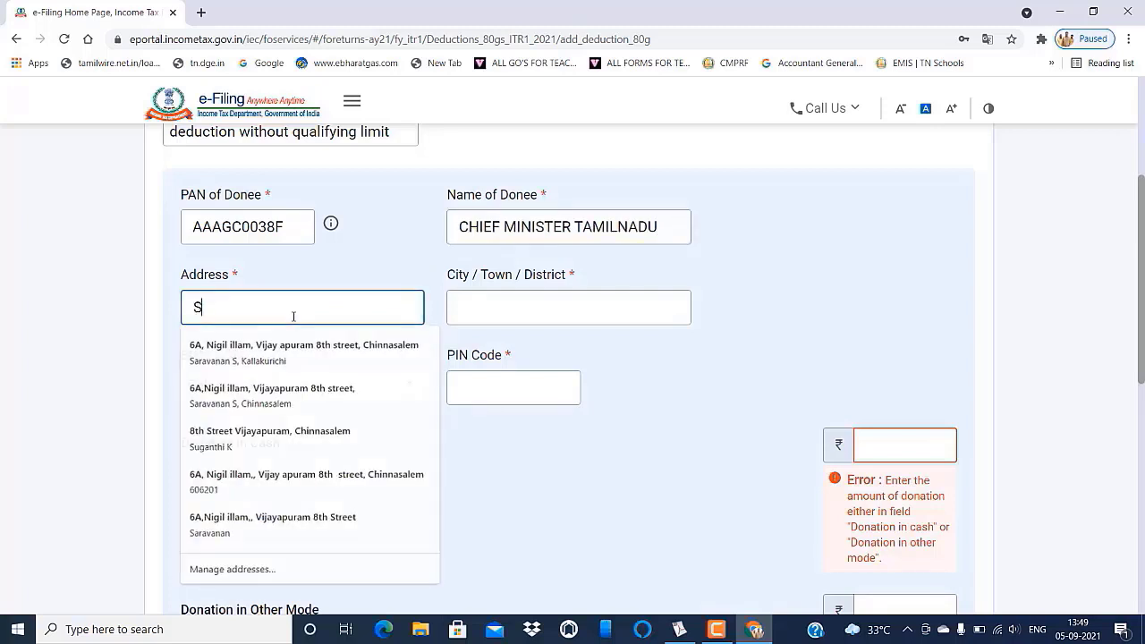
{"action": "type", "text": "ECR"}
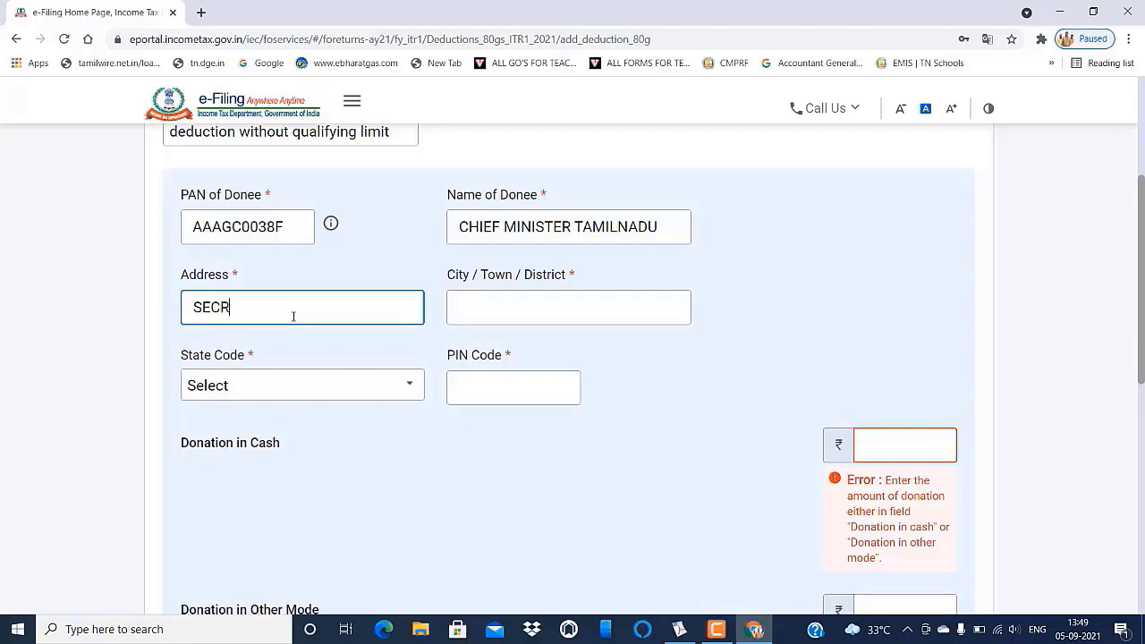
{"action": "type", "text": "ETARIAT"}
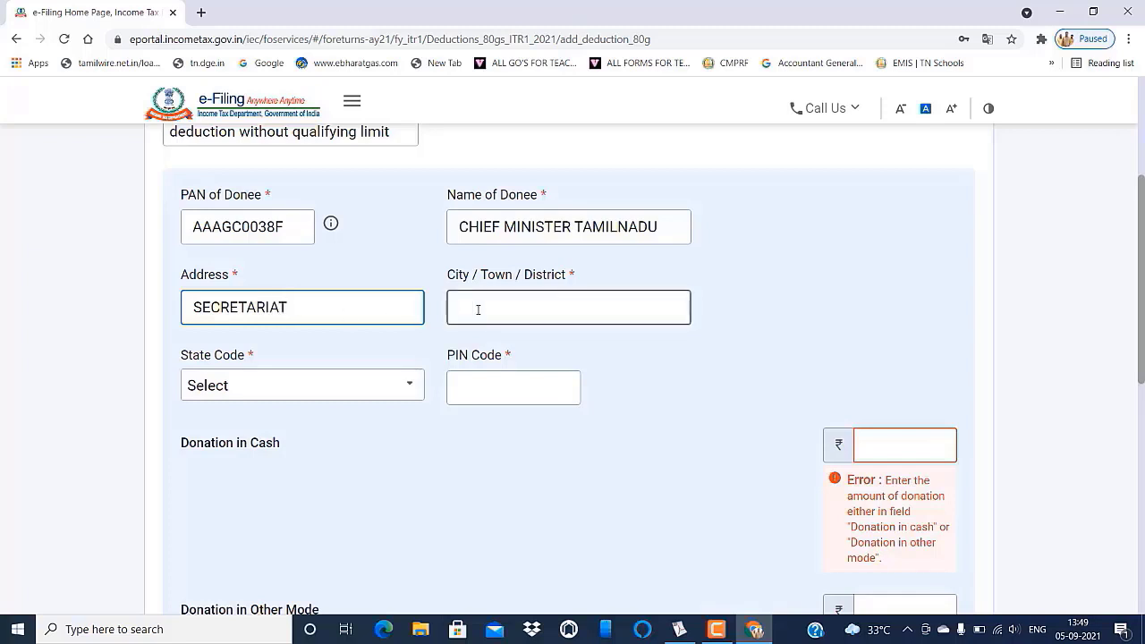
{"action": "left_click", "coordinate": [479, 309]}
{"action": "type", "text": "C"}
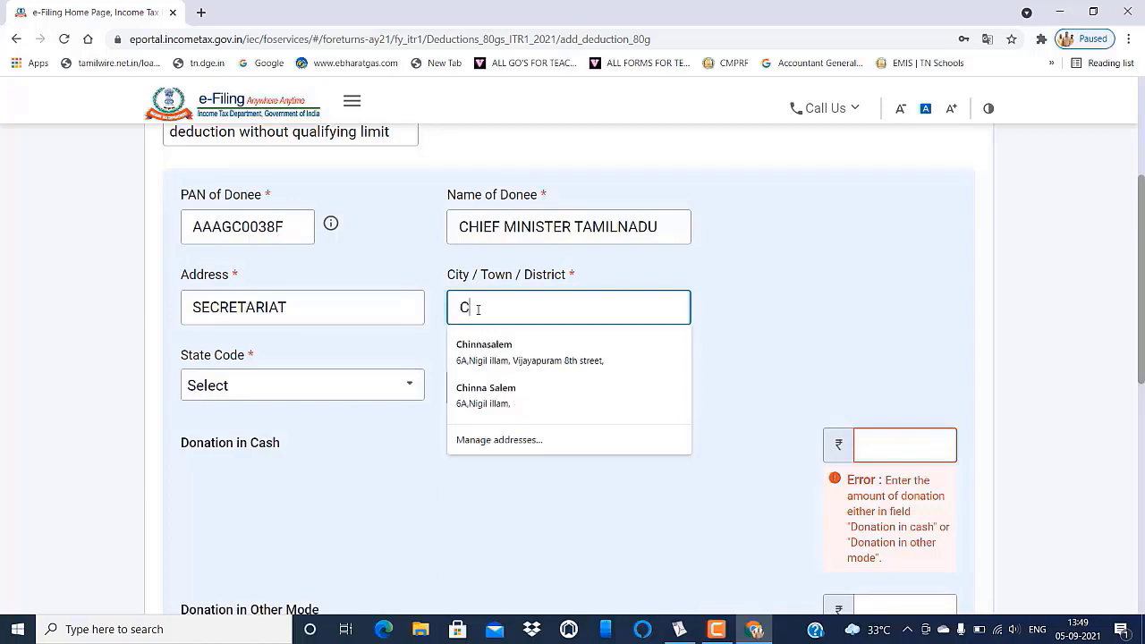
{"action": "type", "text": "HENNAI"}
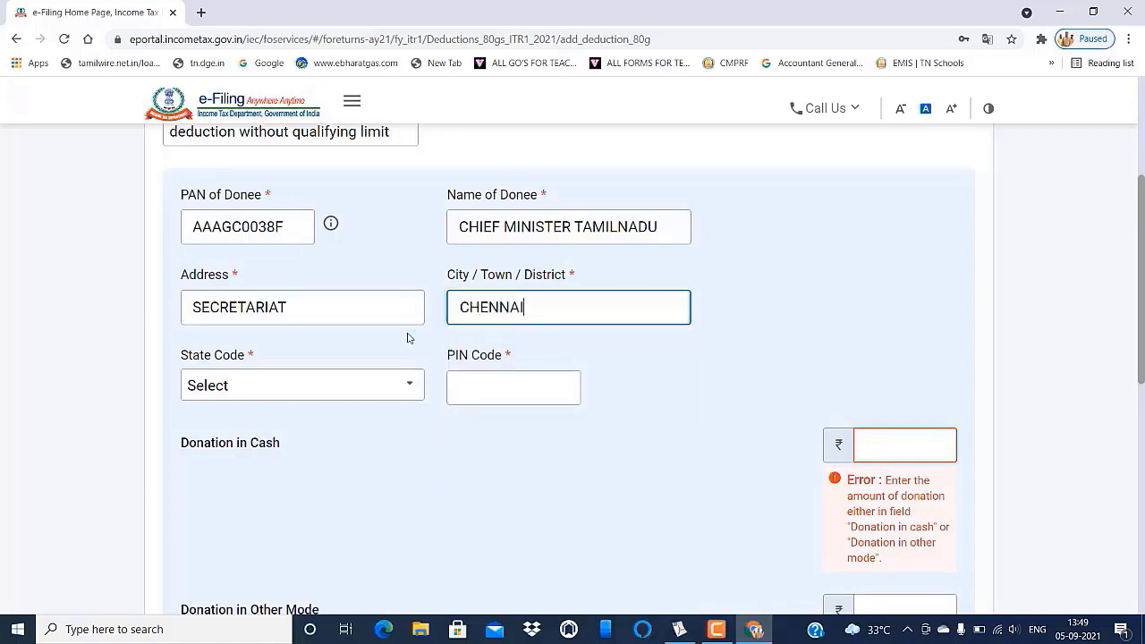
{"action": "left_click", "coordinate": [466, 383]}
{"action": "type", "text": "6"}
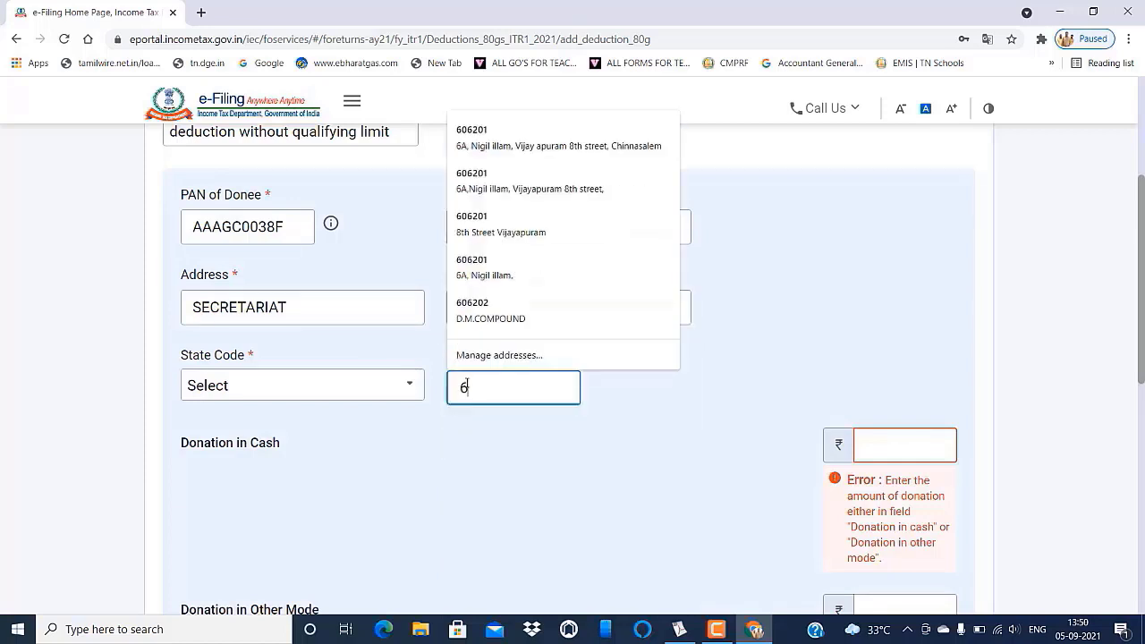
{"action": "type", "text": "0000"}
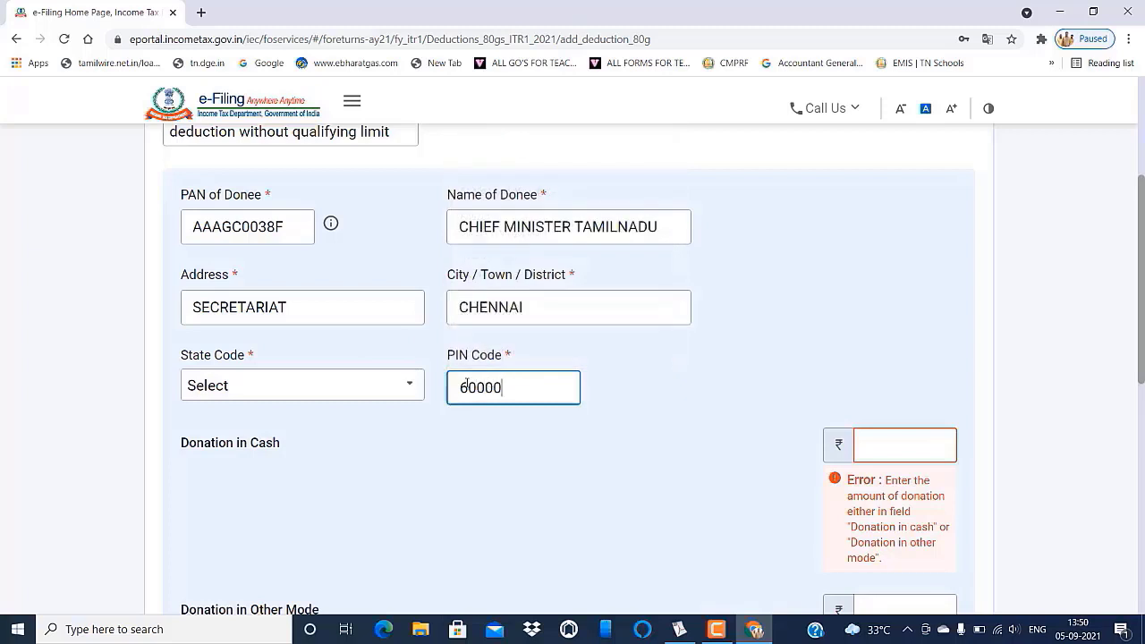
{"action": "left_click", "coordinate": [634, 423]}
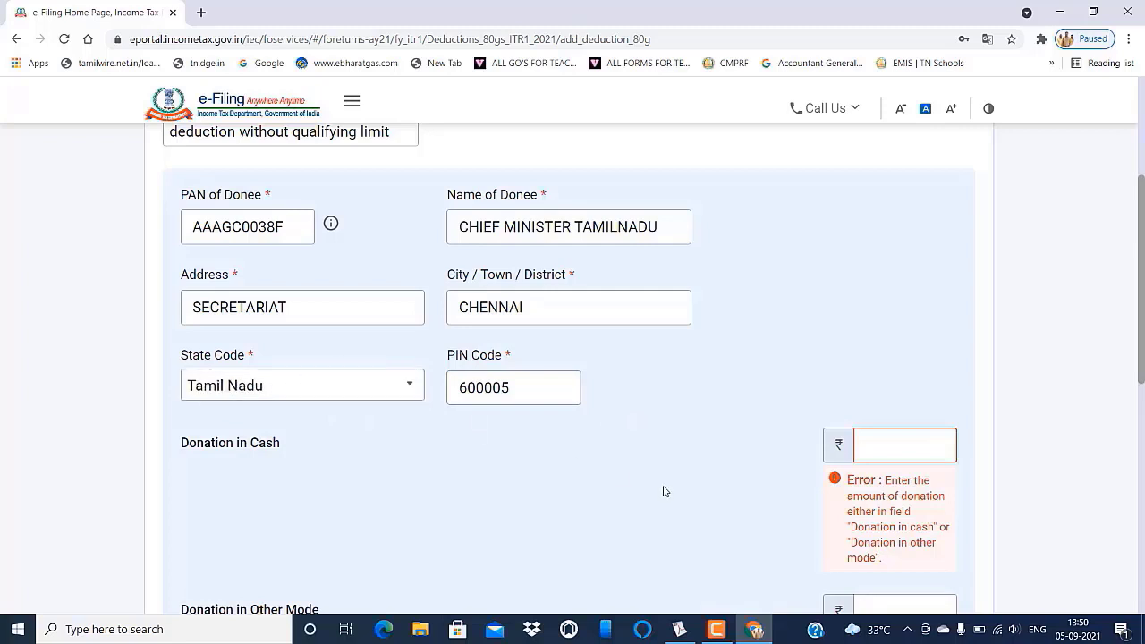
- Enter the statement's 1,779 donation as Donation in Other Mode and save the donee
{"action": "scroll", "coordinate": [805, 402], "scroll_direction": "down", "scroll_amount": 2}
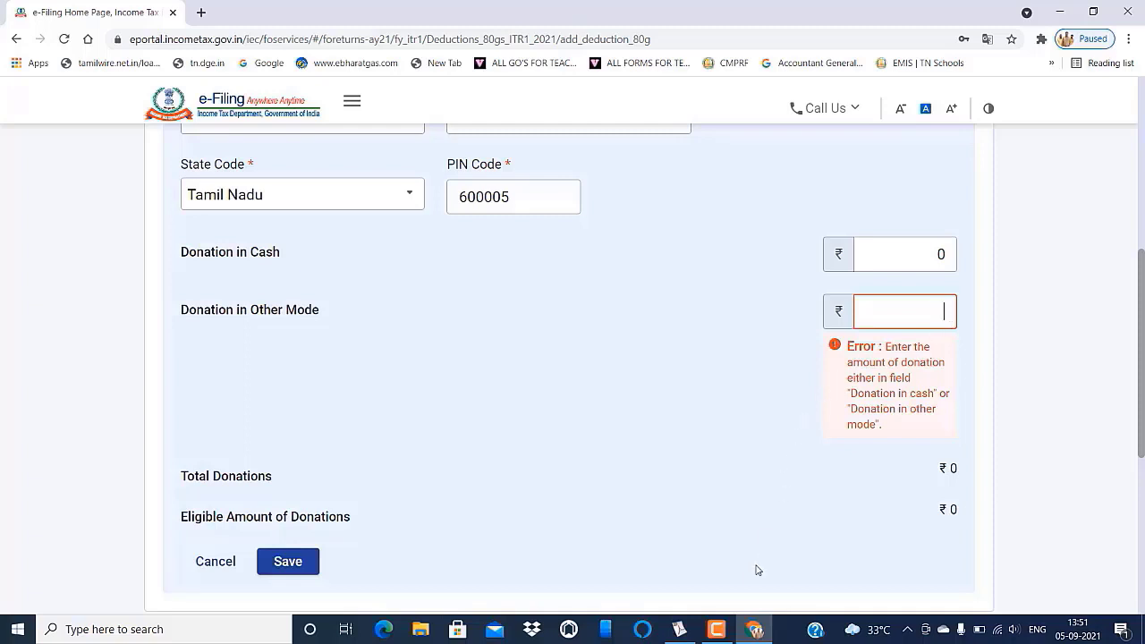
{"action": "left_click", "coordinate": [679, 631]}
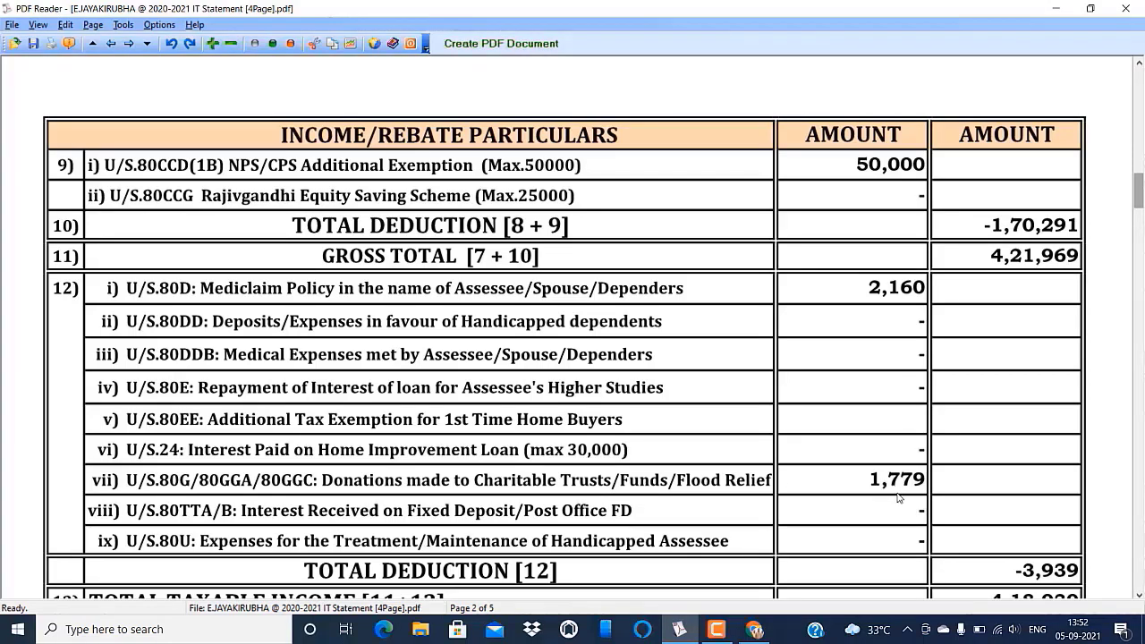
{"action": "left_click", "coordinate": [754, 629]}
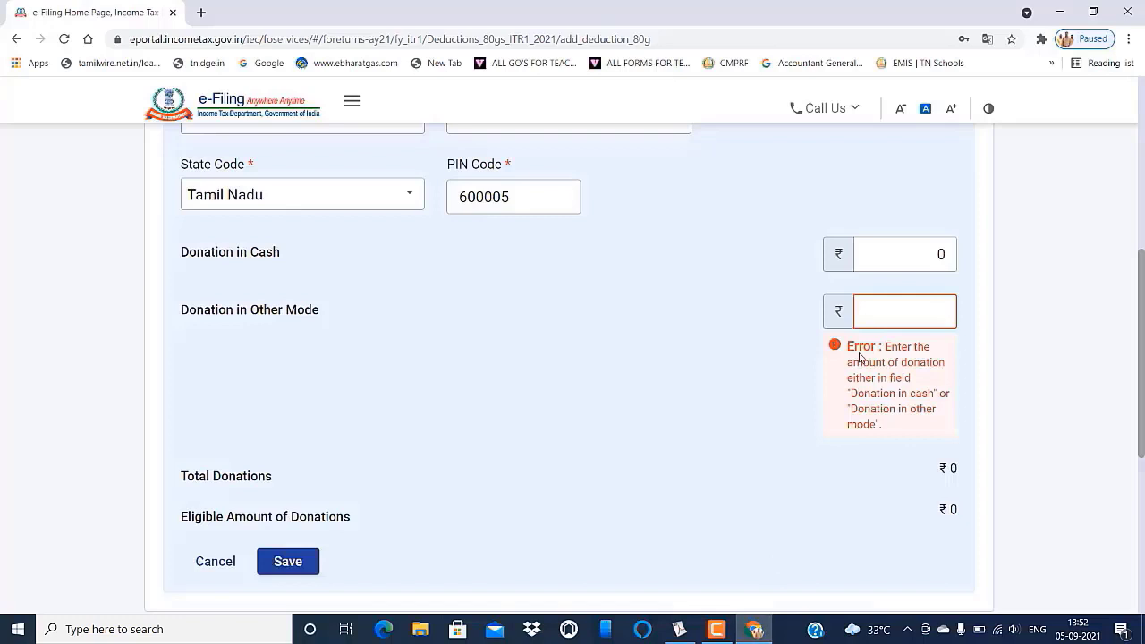
{"action": "type", "text": "9"}
{"action": "left_click", "coordinate": [730, 422]}
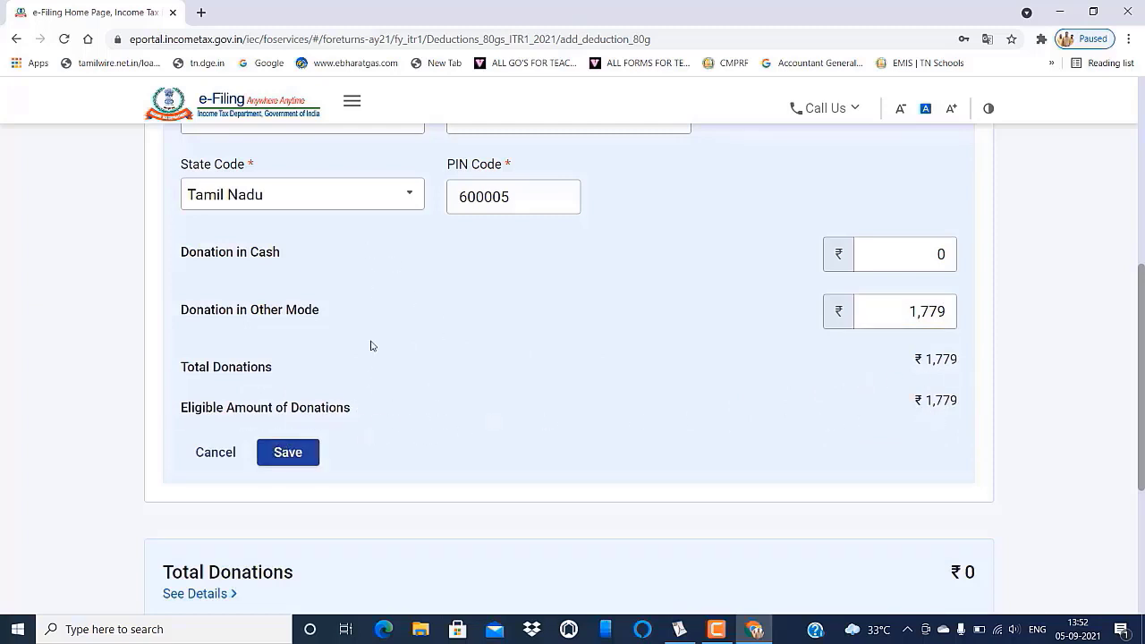
{"action": "left_click", "coordinate": [292, 453]}
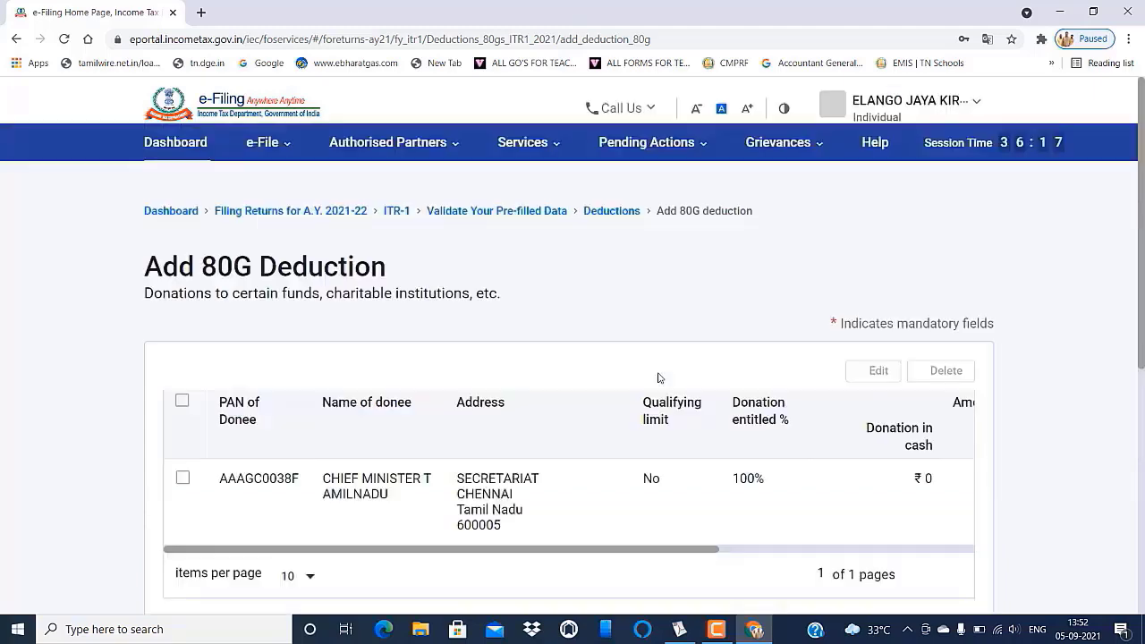
- Add the ₹1,779 80G donation and review Total Deductions of ₹1,74,230
{"action": "scroll", "coordinate": [713, 391], "scroll_direction": "down", "scroll_amount": 3}
{"action": "scroll", "coordinate": [712, 391], "scroll_direction": "down", "scroll_amount": 2}
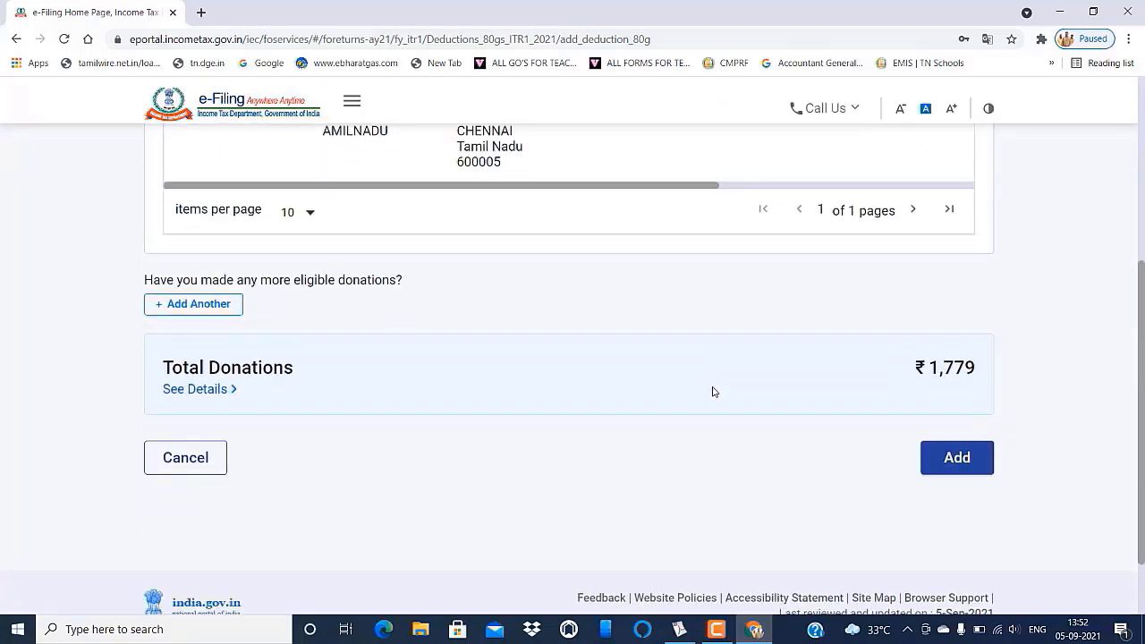
{"action": "scroll", "coordinate": [650, 422], "scroll_direction": "down", "scroll_amount": 1}
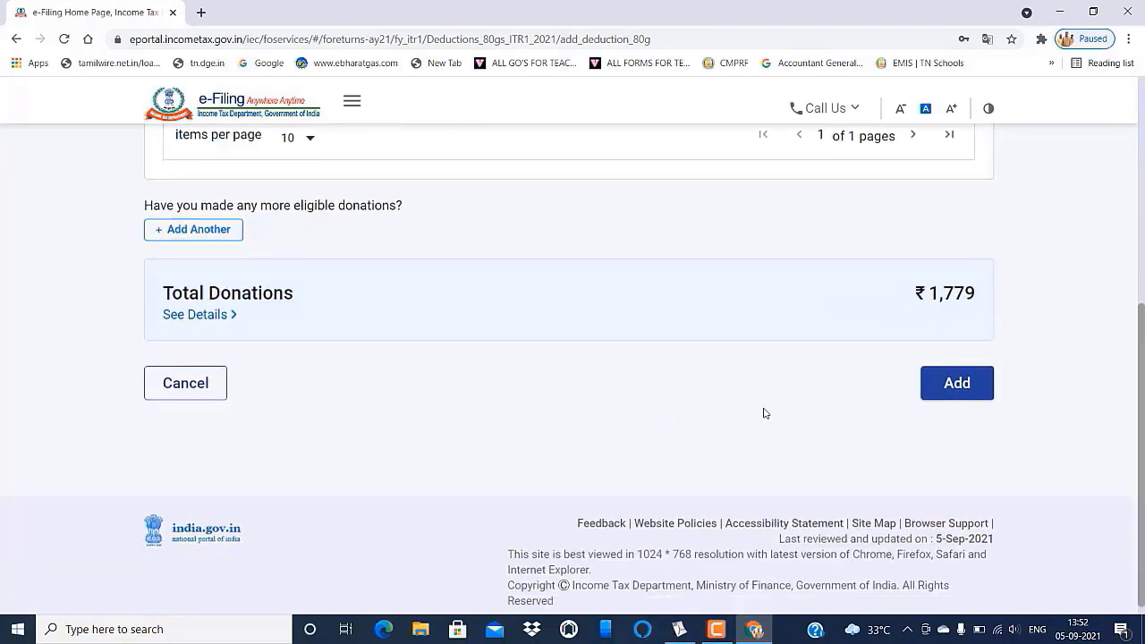
{"action": "left_click", "coordinate": [937, 384]}
{"action": "scroll", "coordinate": [689, 309], "scroll_direction": "down", "scroll_amount": 3}
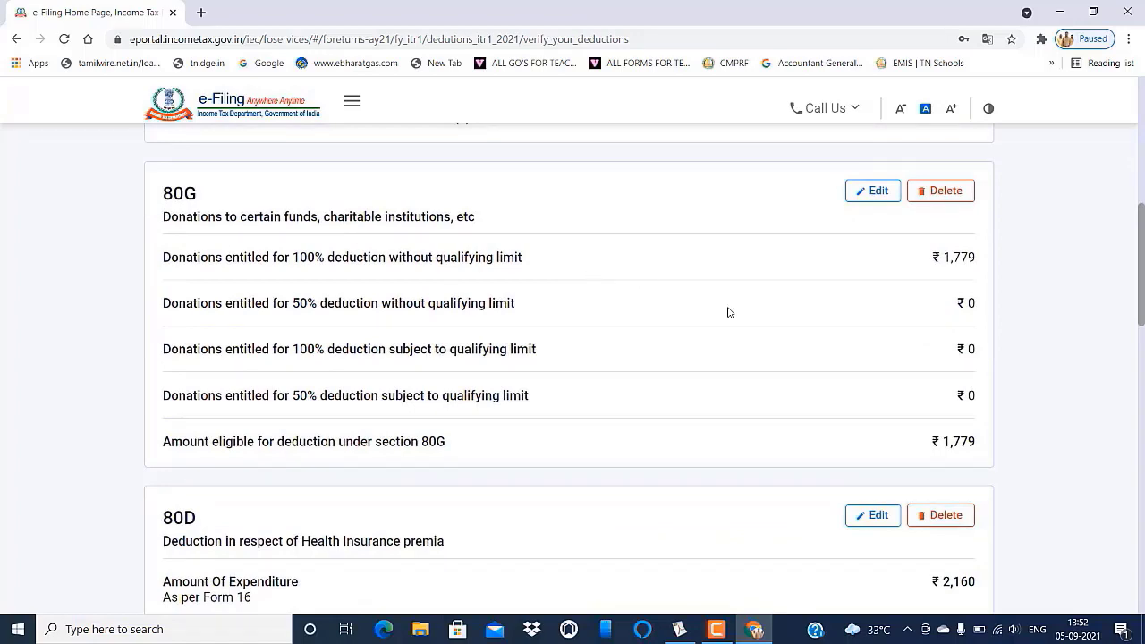
{"action": "scroll", "coordinate": [671, 360], "scroll_direction": "down", "scroll_amount": 3}
{"action": "scroll", "coordinate": [685, 242], "scroll_direction": "down", "scroll_amount": 3}
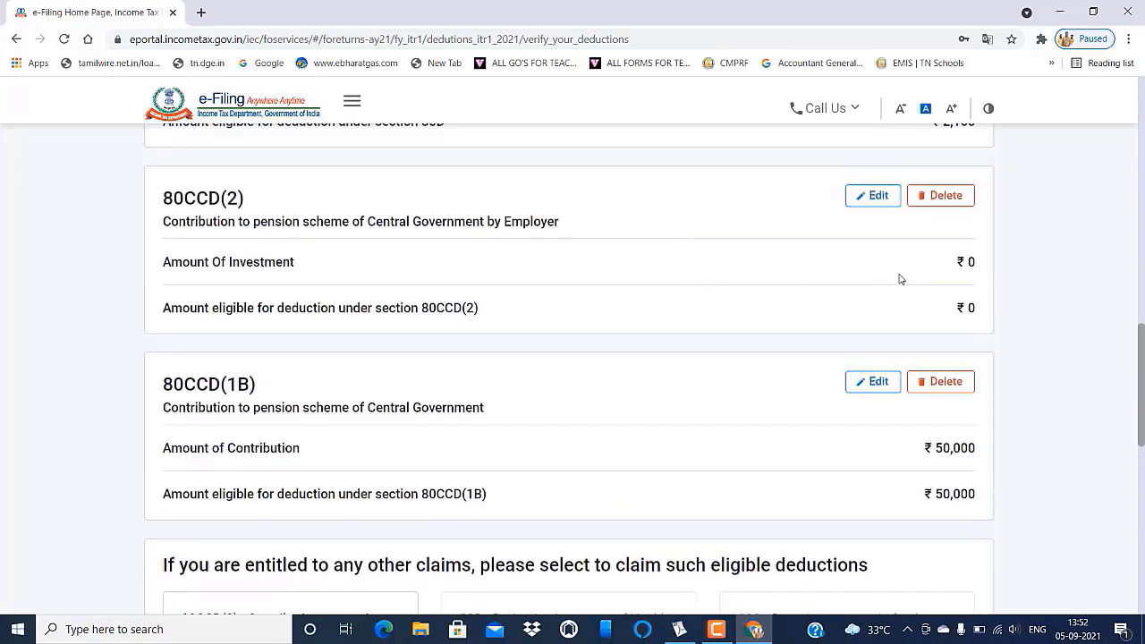
{"action": "scroll", "coordinate": [787, 358], "scroll_direction": "down", "scroll_amount": 3}
{"action": "scroll", "coordinate": [536, 313], "scroll_direction": "up", "scroll_amount": 1}
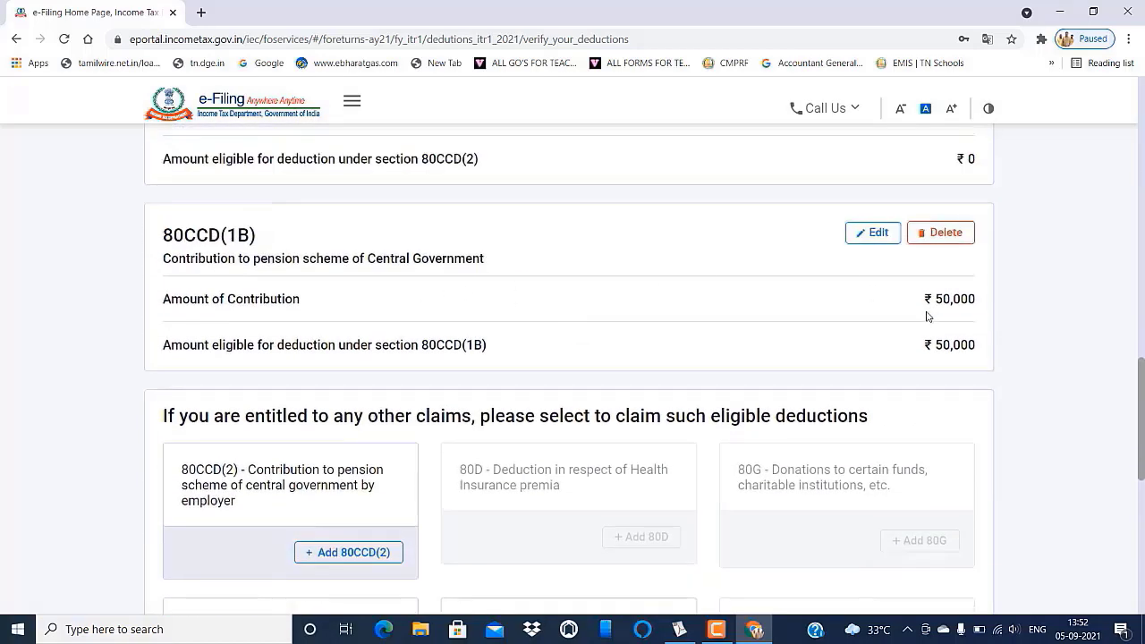
{"action": "scroll", "coordinate": [928, 317], "scroll_direction": "down", "scroll_amount": 6}
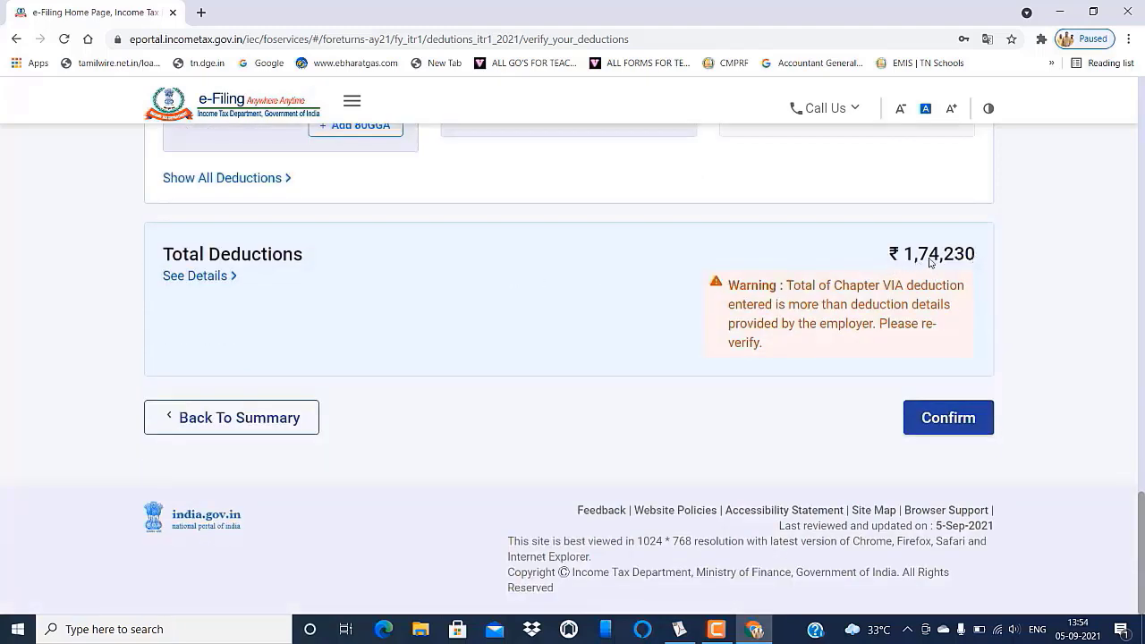
- Confirm the Total Deductions section on the Return Summary
{"action": "left_click", "coordinate": [945, 419]}
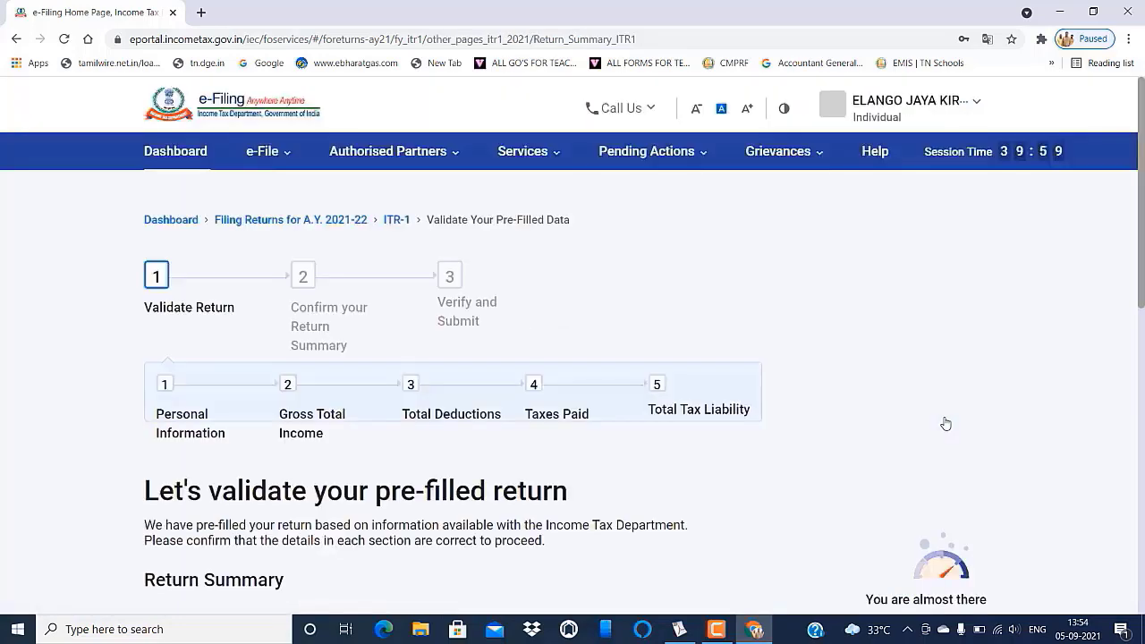
{"action": "scroll", "coordinate": [888, 411], "scroll_direction": "down", "scroll_amount": 2}
{"action": "scroll", "coordinate": [572, 367], "scroll_direction": "down", "scroll_amount": 3}
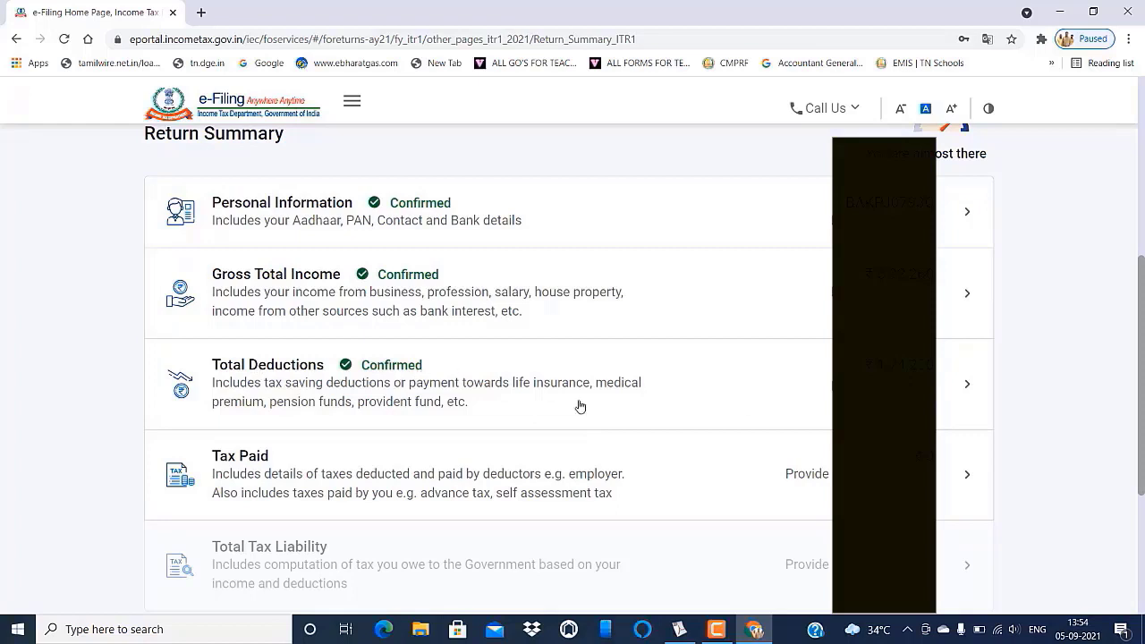
{"action": "scroll", "coordinate": [431, 351], "scroll_direction": "down", "scroll_amount": 2}
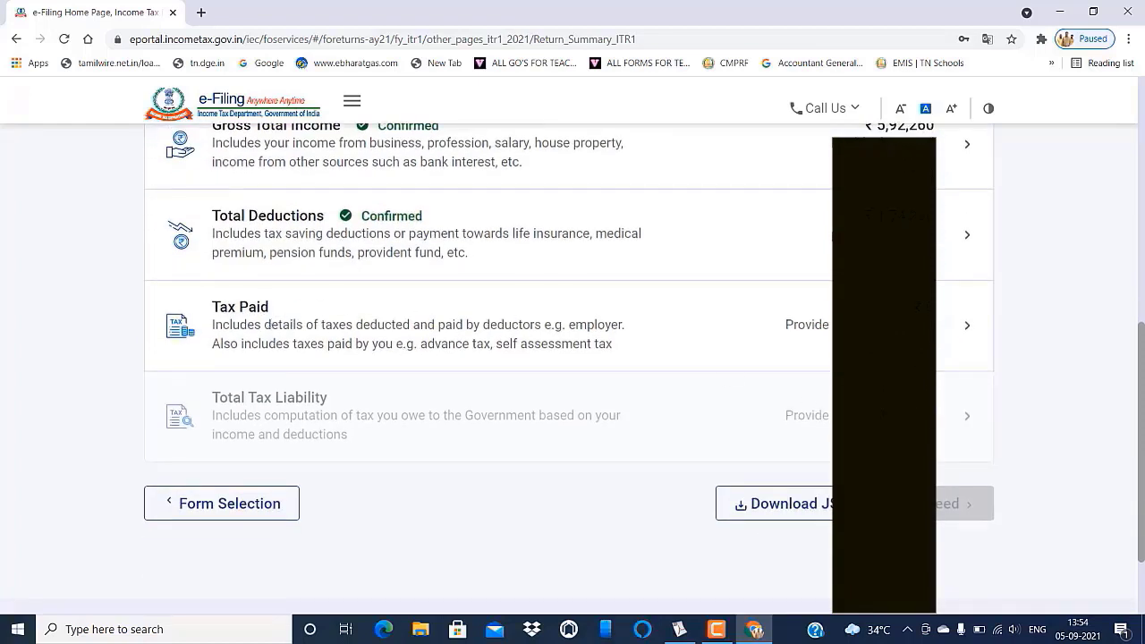
- Review the taxes paid details, where all TDS, TCS, advance tax entries and Total Taxes Paid are ₹0
{"action": "left_click", "coordinate": [969, 332]}
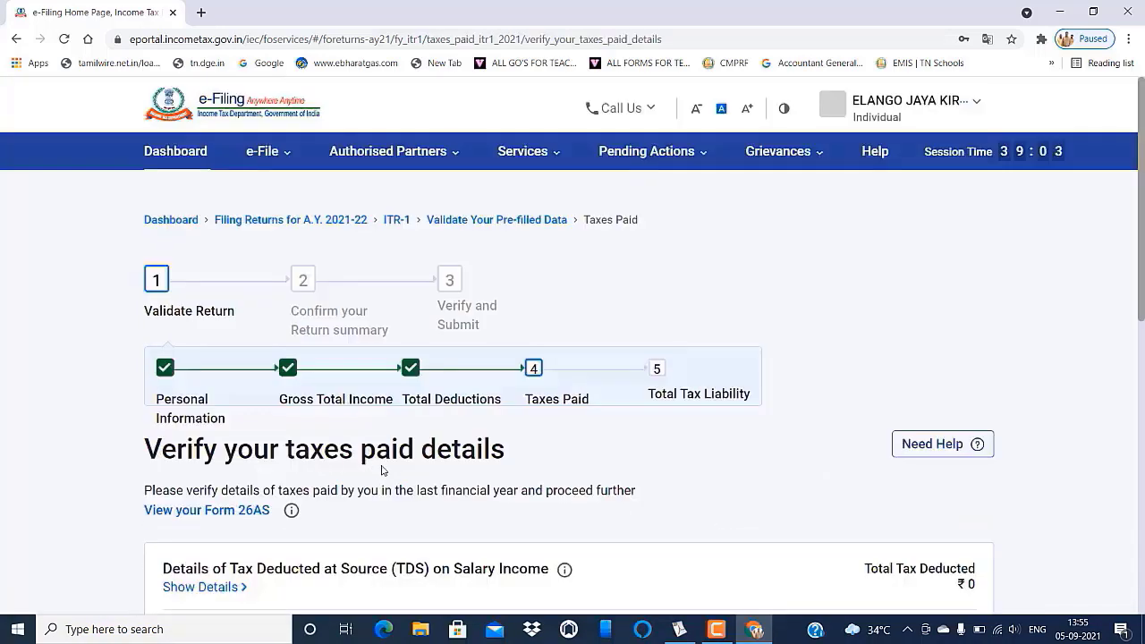
{"action": "scroll", "coordinate": [740, 430], "scroll_direction": "down", "scroll_amount": 3}
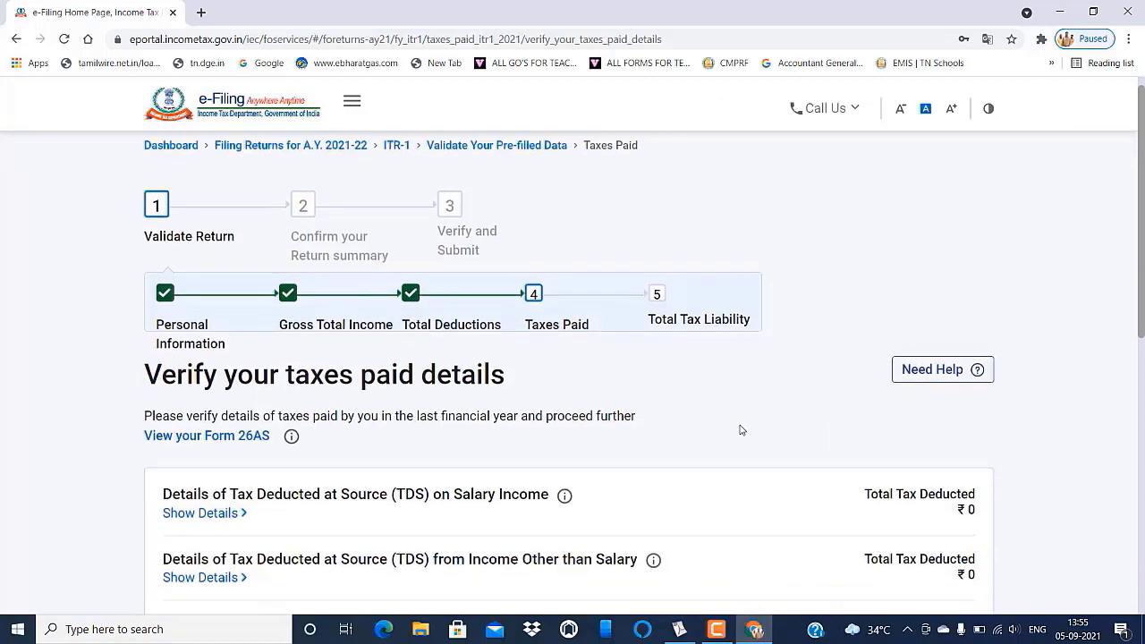
{"action": "scroll", "coordinate": [843, 307], "scroll_direction": "down", "scroll_amount": 2}
{"action": "scroll", "coordinate": [855, 340], "scroll_direction": "up", "scroll_amount": 2}
{"action": "scroll", "coordinate": [935, 358], "scroll_direction": "down", "scroll_amount": 1}
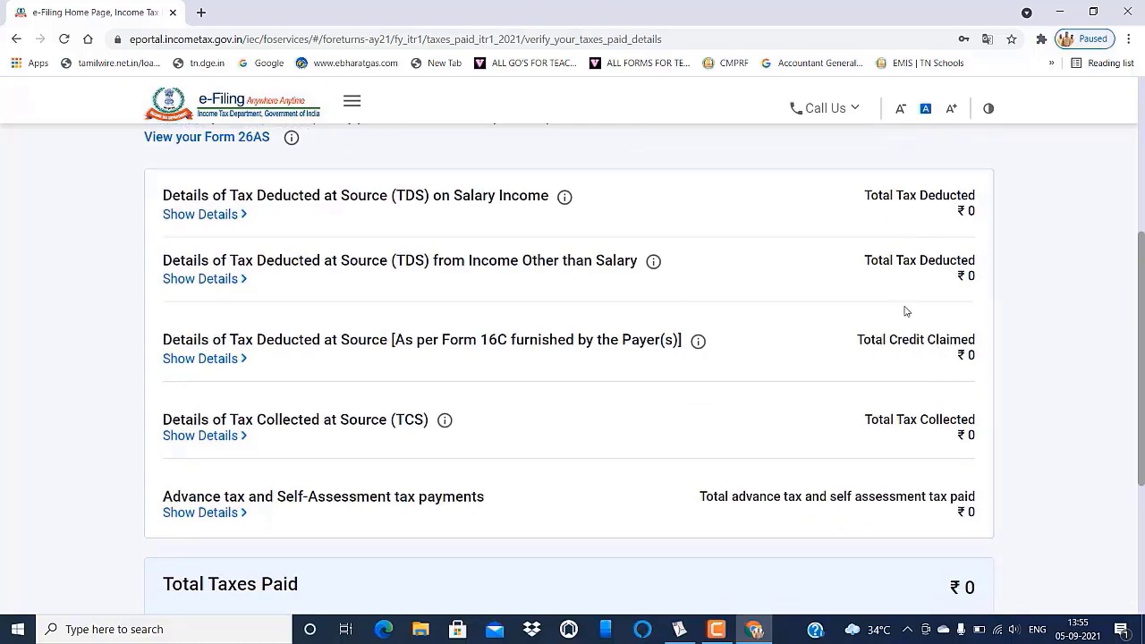
{"action": "scroll", "coordinate": [905, 310], "scroll_direction": "down", "scroll_amount": 3}
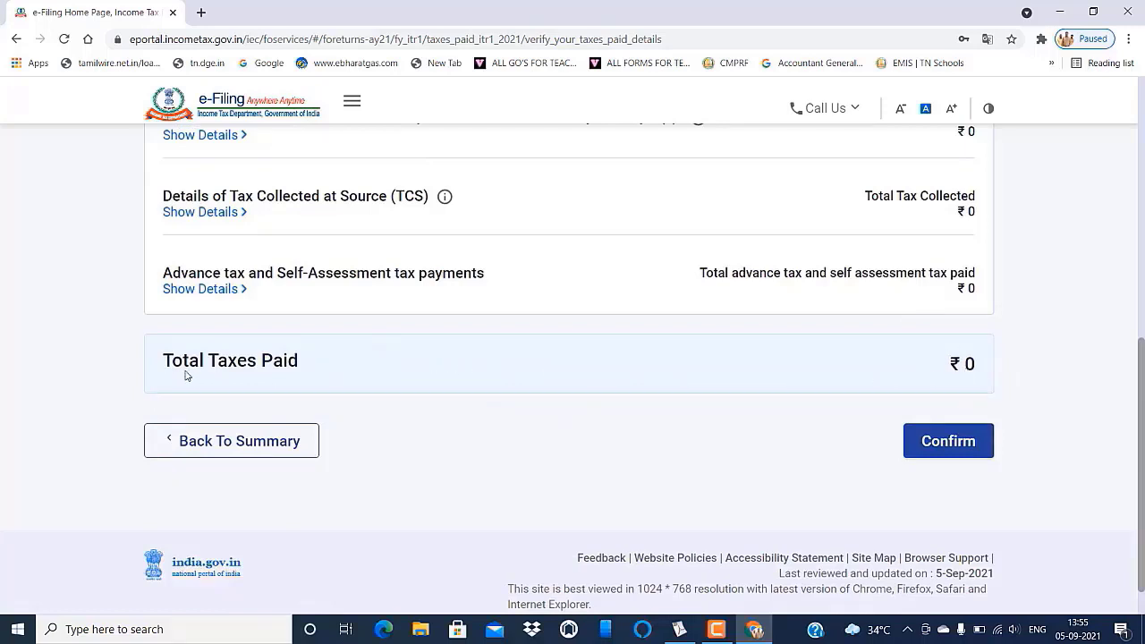
- Confirm the ₹0 taxes paid and open the Total Tax Liability details showing ₹8,402 tax payable
{"action": "left_click", "coordinate": [950, 440]}
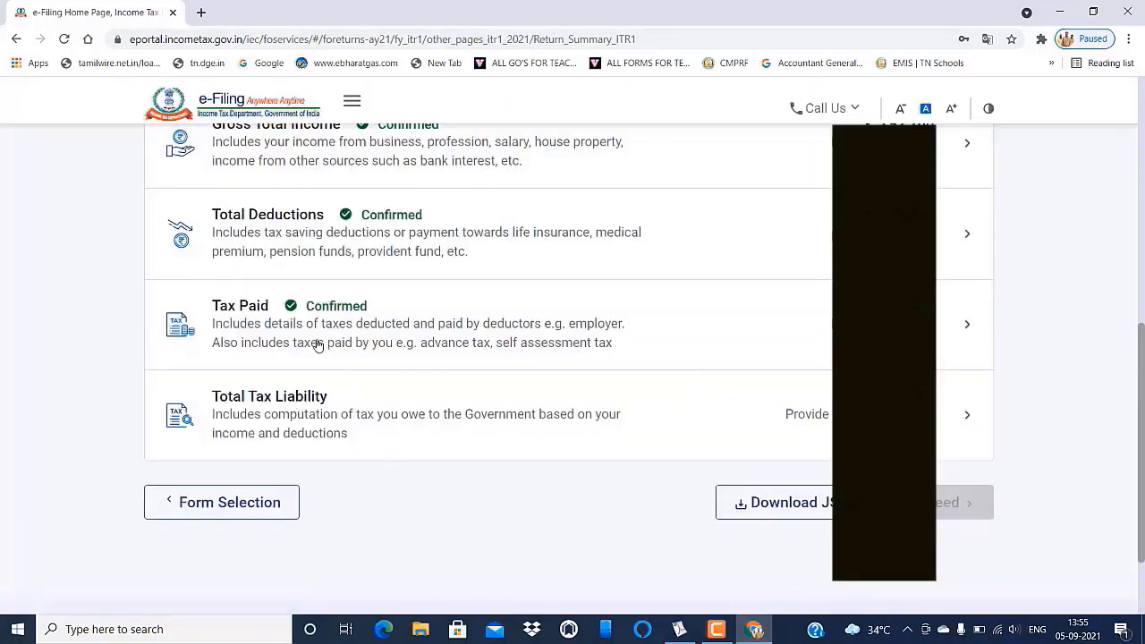
{"action": "scroll", "coordinate": [319, 345], "scroll_direction": "up", "scroll_amount": 1}
{"action": "scroll", "coordinate": [318, 346], "scroll_direction": "up", "scroll_amount": 3}
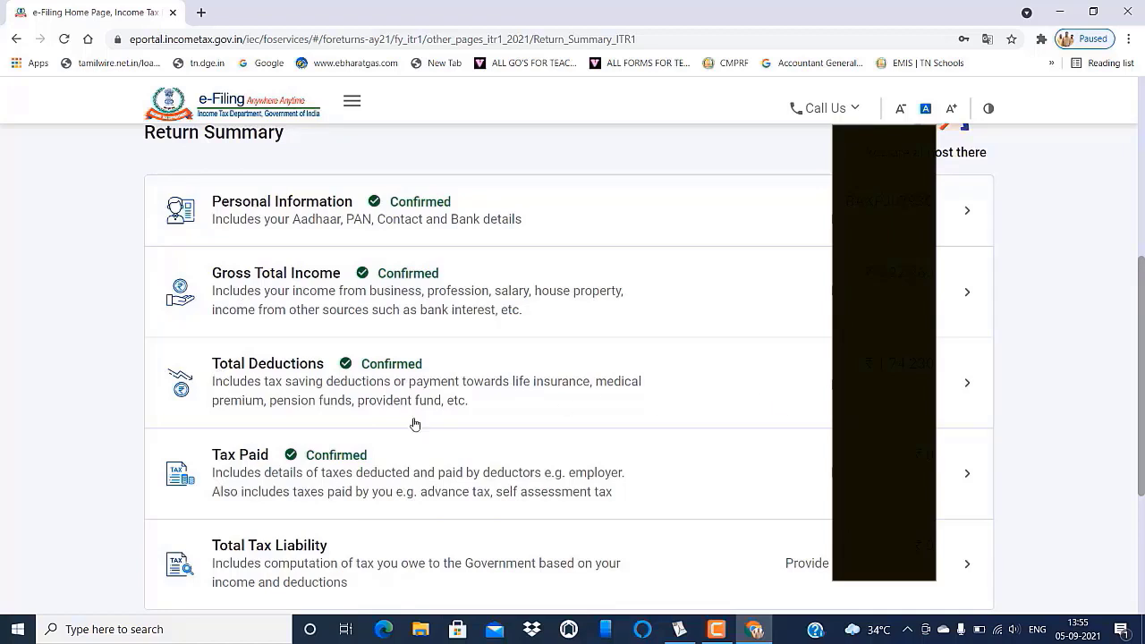
{"action": "scroll", "coordinate": [815, 455], "scroll_direction": "down", "scroll_amount": 1}
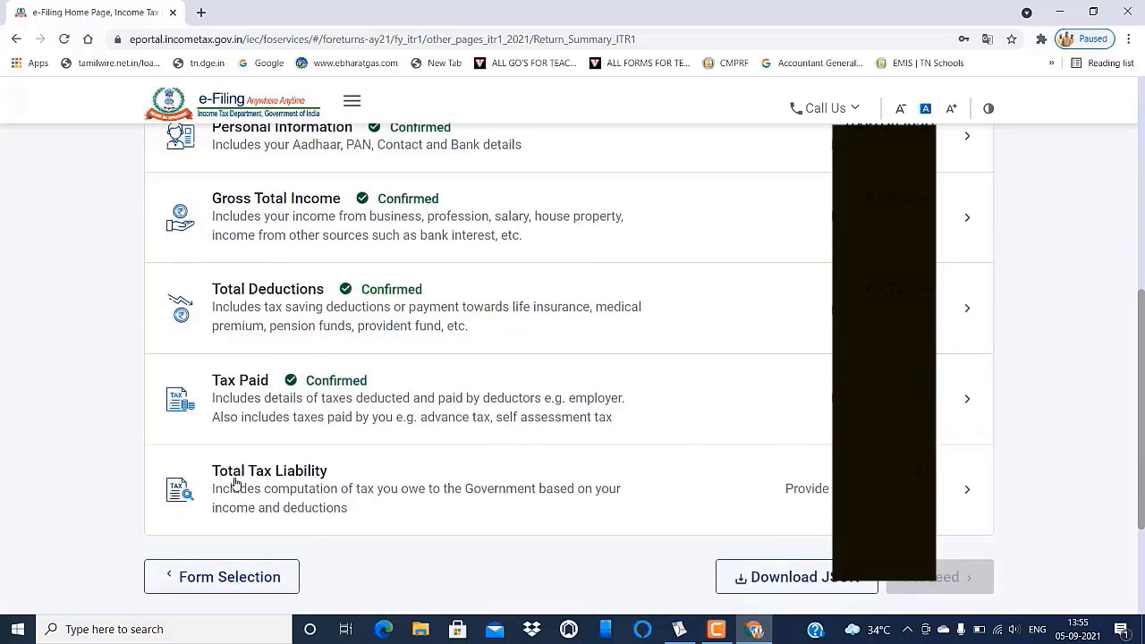
{"action": "left_click", "coordinate": [967, 493]}
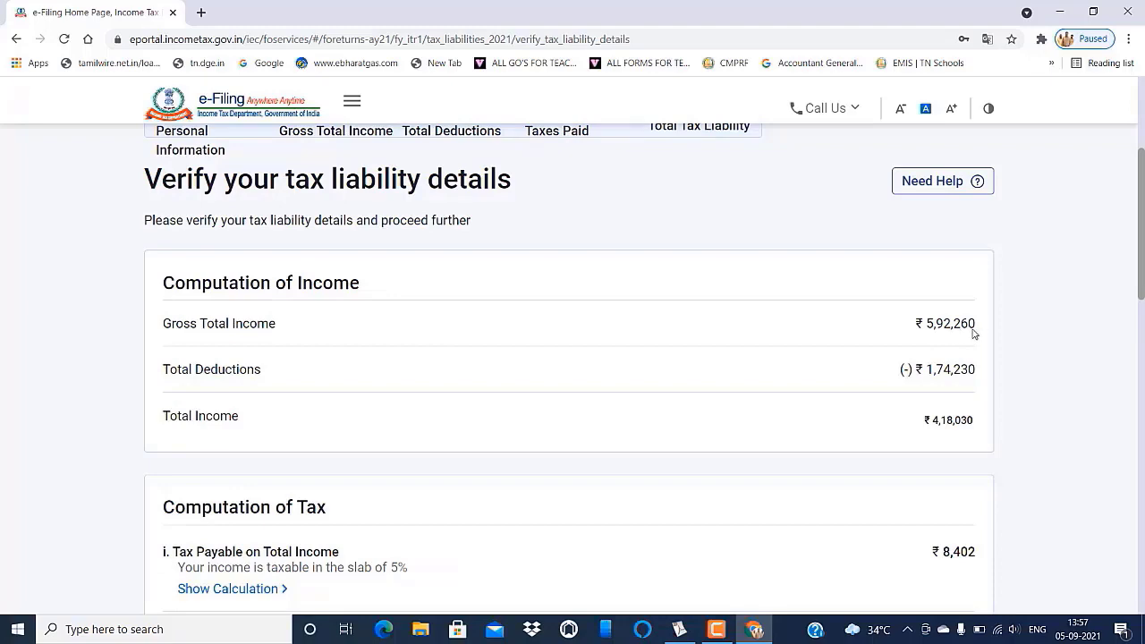
{"action": "left_click", "coordinate": [679, 628]}
{"action": "scroll", "coordinate": [1138, 434], "scroll_direction": "down", "scroll_amount": 2}
{"action": "scroll", "coordinate": [1138, 434], "scroll_direction": "down", "scroll_amount": 2}
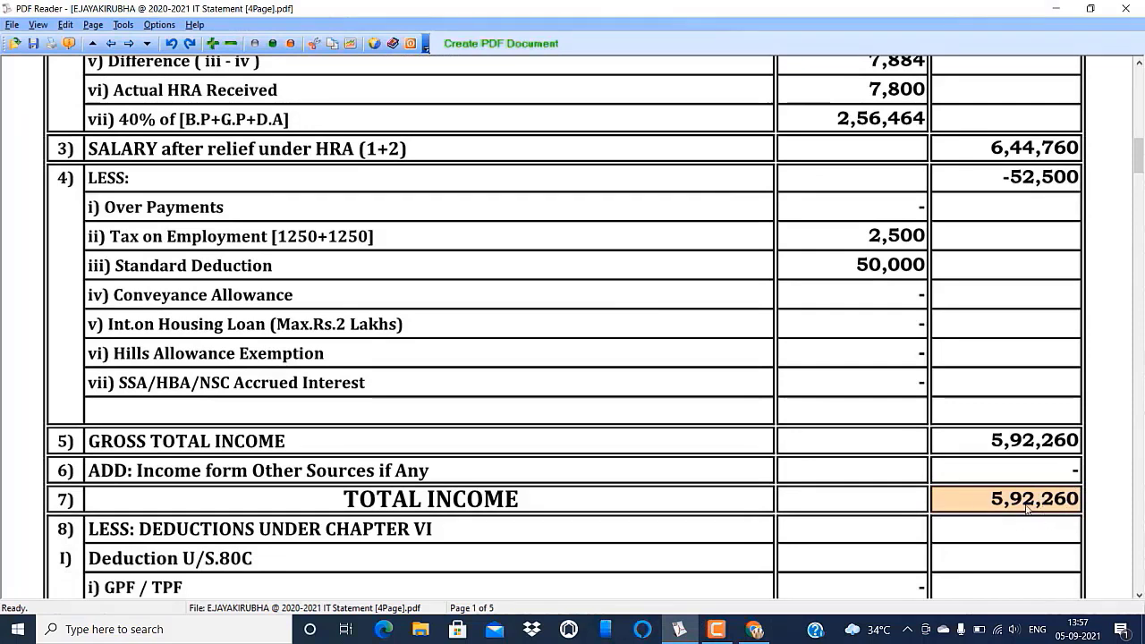
{"action": "scroll", "coordinate": [981, 552], "scroll_direction": "down", "scroll_amount": 2}
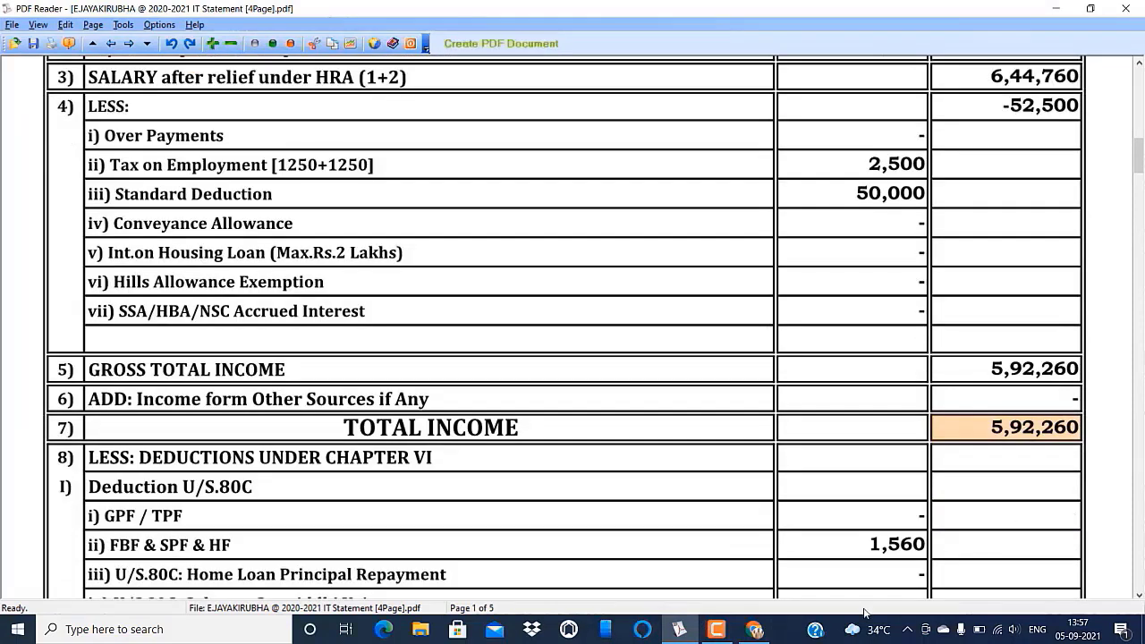
{"action": "left_click", "coordinate": [751, 630]}
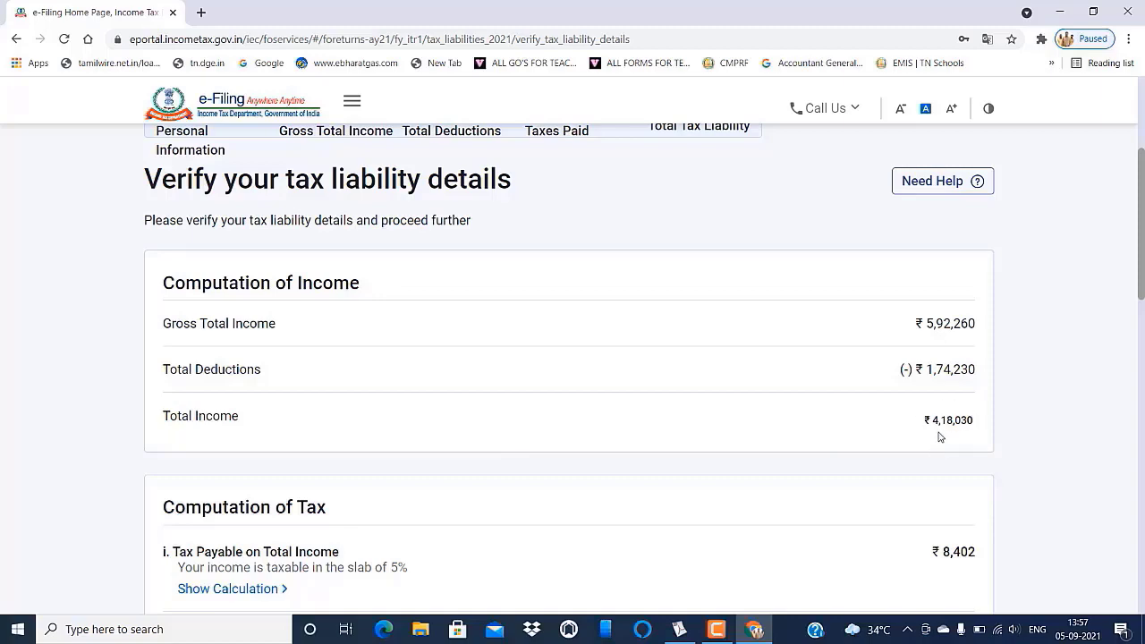
{"action": "left_click", "coordinate": [753, 631]}
{"action": "left_click", "coordinate": [1137, 597]}
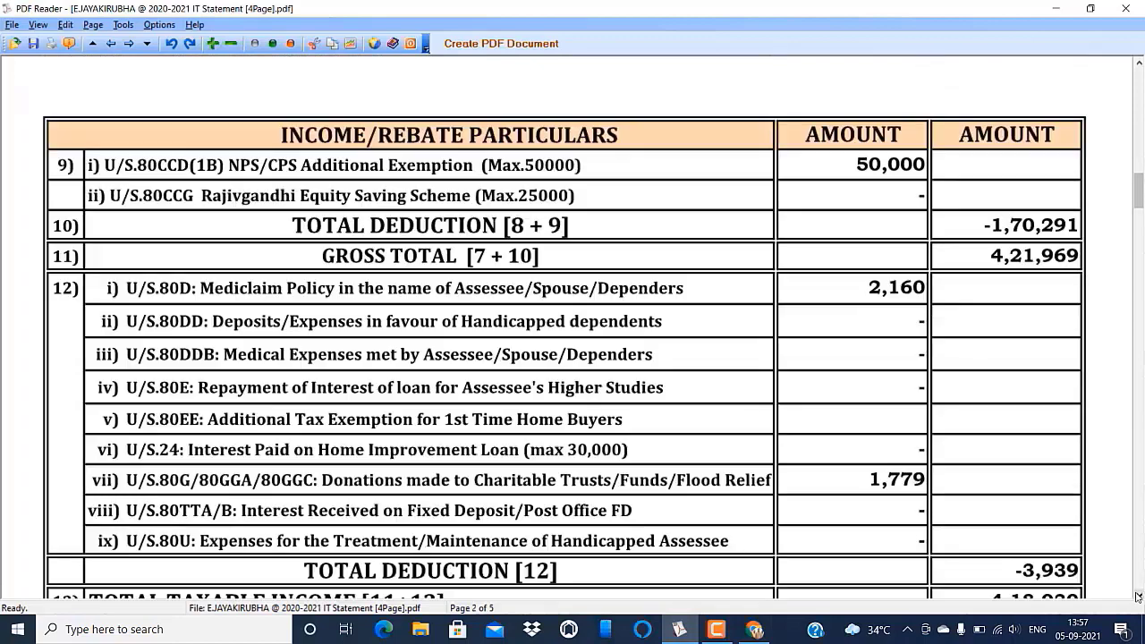
{"action": "scroll", "coordinate": [1091, 545], "scroll_direction": "down", "scroll_amount": 5}
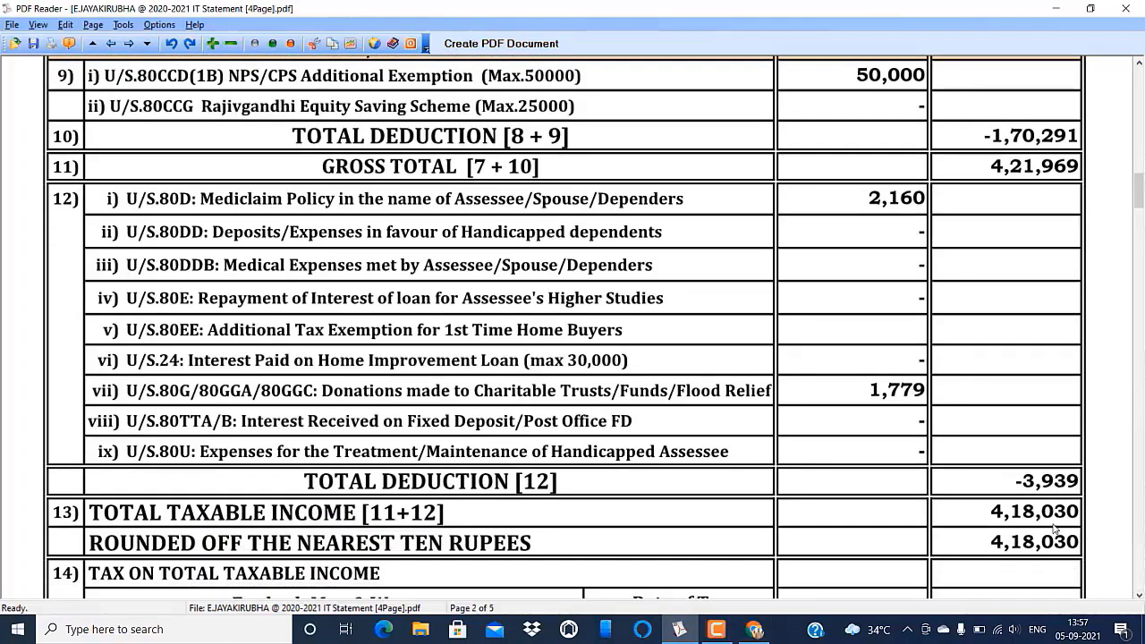
{"action": "scroll", "coordinate": [1054, 529], "scroll_direction": "down", "scroll_amount": 1}
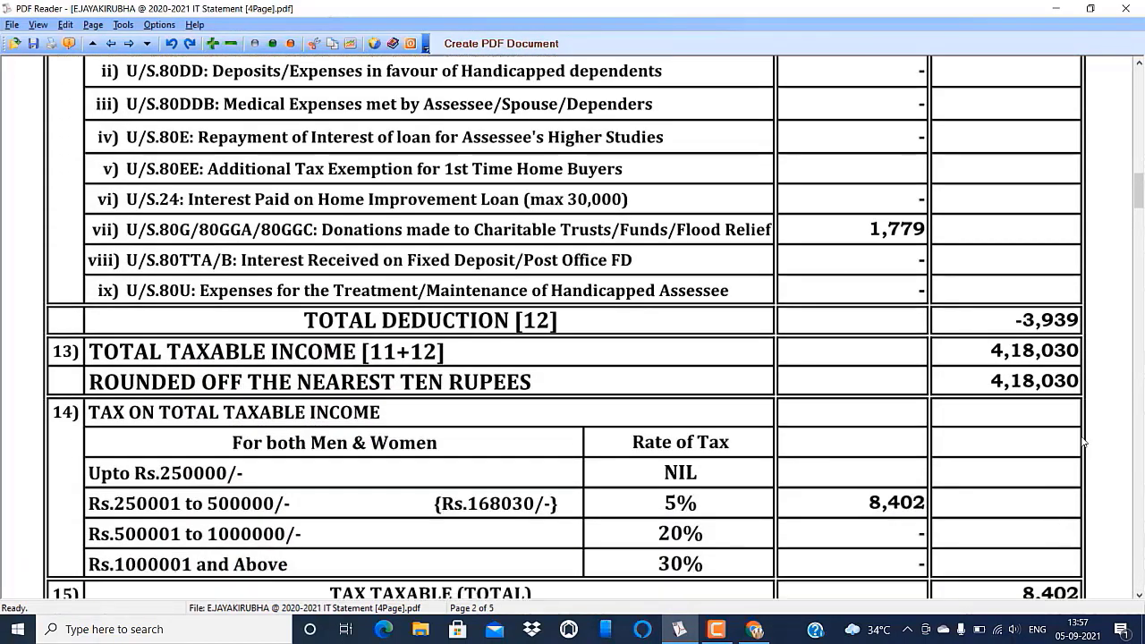
{"action": "scroll", "coordinate": [1076, 394], "scroll_direction": "down", "scroll_amount": 1}
{"action": "left_click", "coordinate": [754, 628]}
{"action": "scroll", "coordinate": [831, 499], "scroll_direction": "down", "scroll_amount": 4}
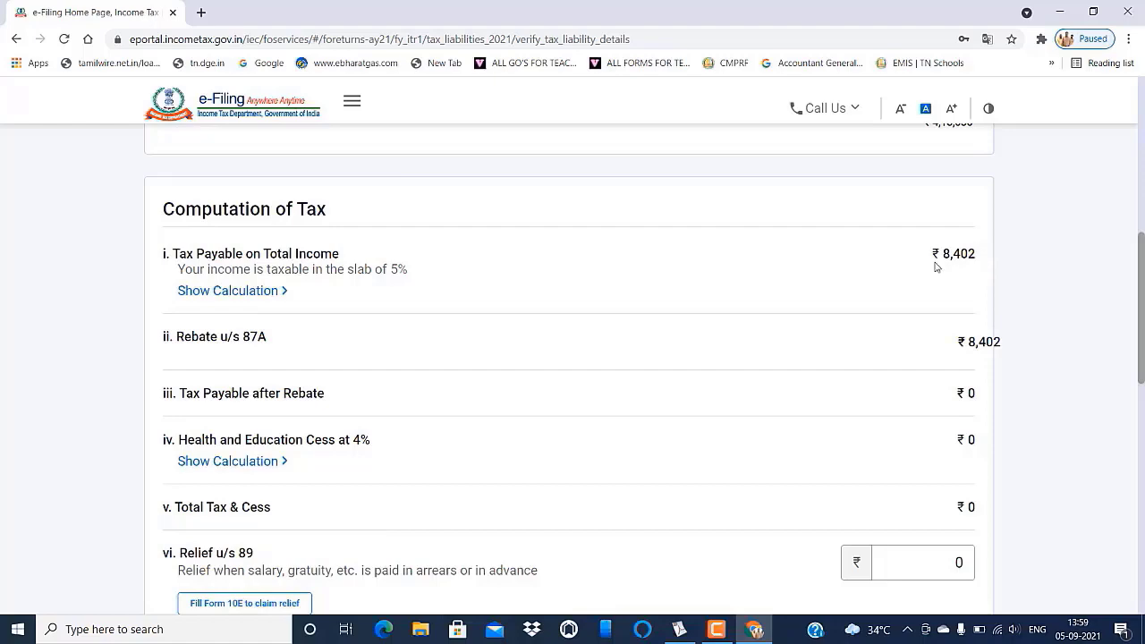
- Compare the Computation of Tax figures with the PDF statement's NIL Net Tax Payable
{"action": "left_click", "coordinate": [680, 629]}
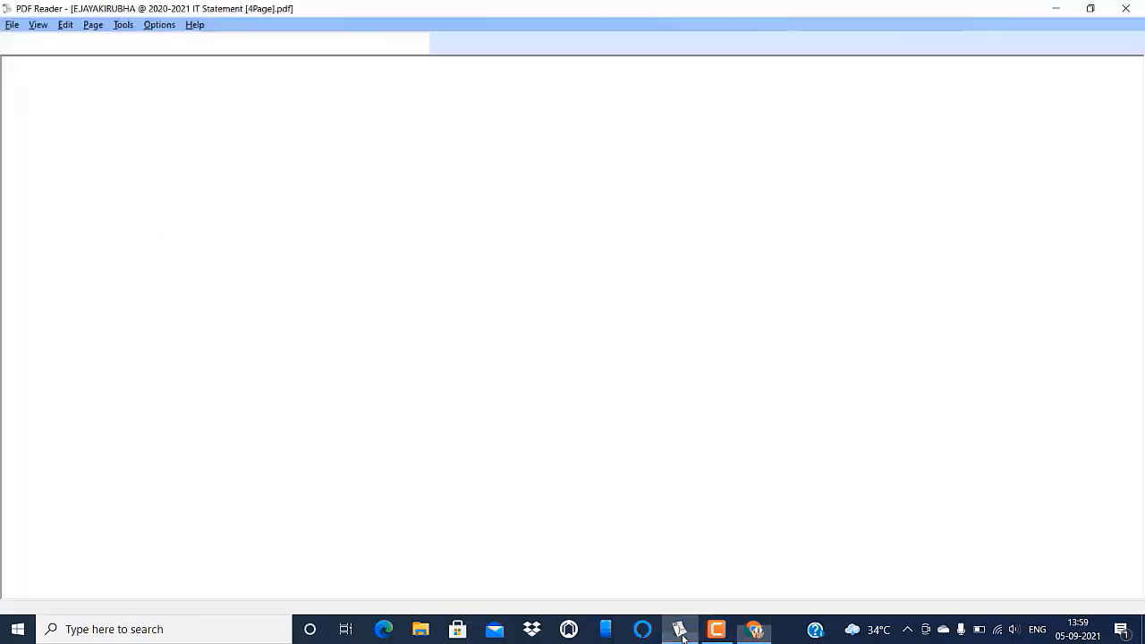
{"action": "scroll", "coordinate": [921, 420], "scroll_direction": "down", "scroll_amount": 10}
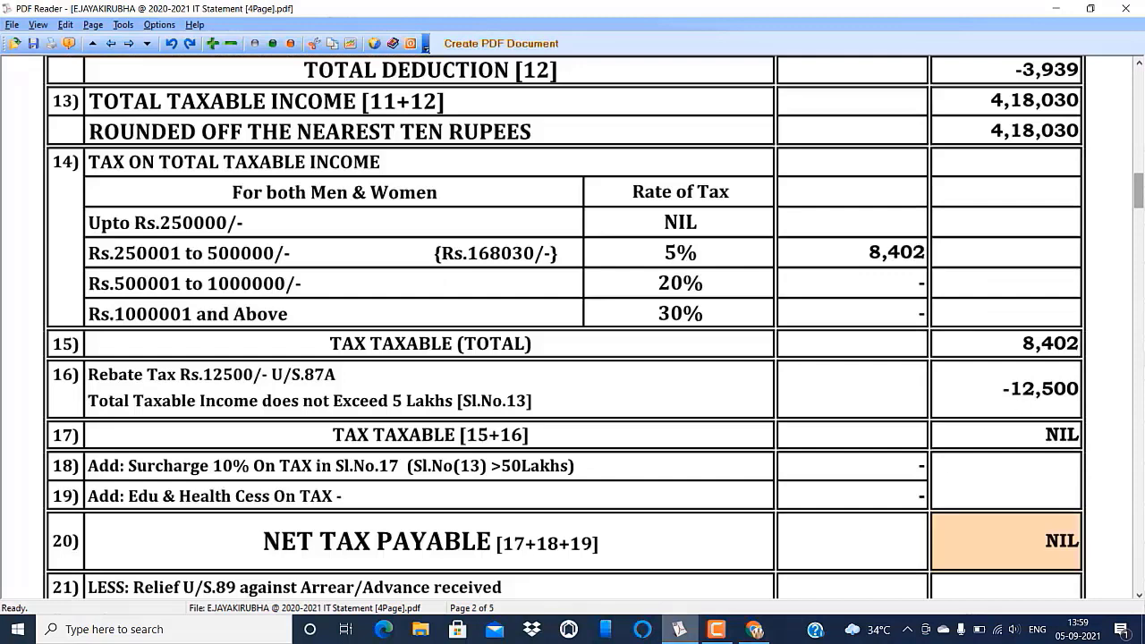
{"action": "left_click", "coordinate": [754, 629]}
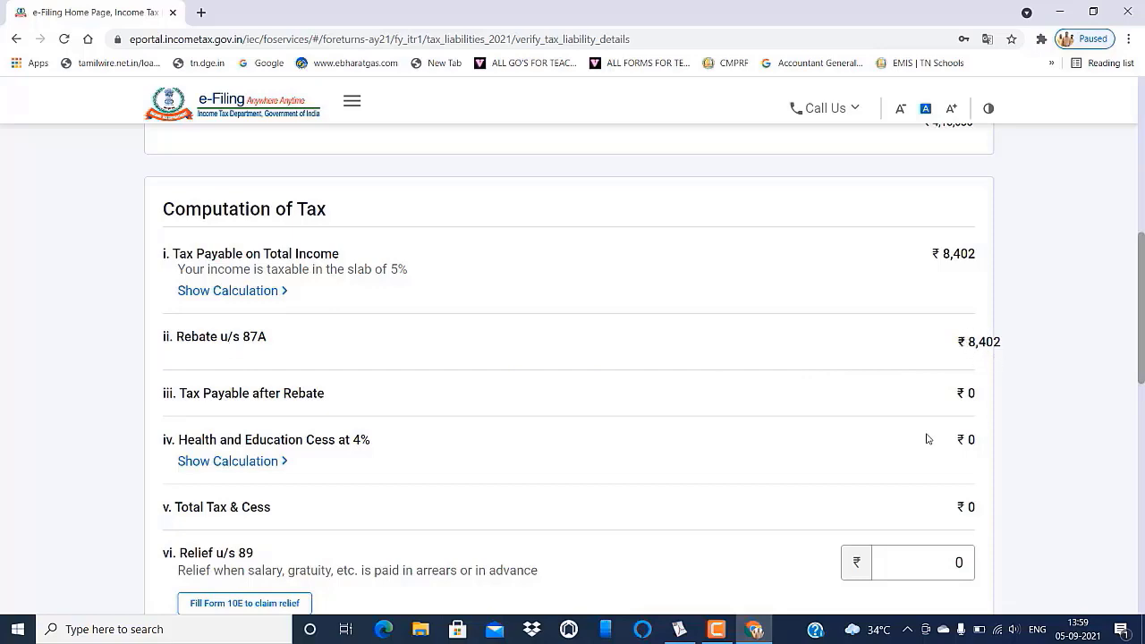
{"action": "left_click", "coordinate": [679, 629]}
{"action": "scroll", "coordinate": [377, 319], "scroll_direction": "down", "scroll_amount": 1}
{"action": "scroll", "coordinate": [489, 318], "scroll_direction": "up", "scroll_amount": 1}
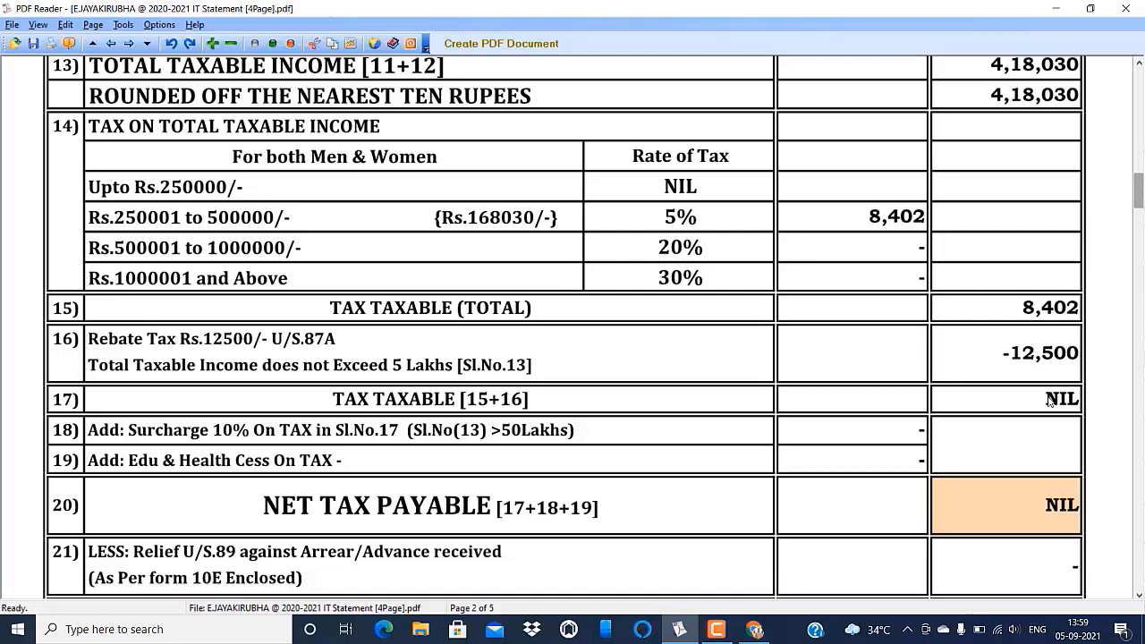
{"action": "left_click", "coordinate": [754, 629]}
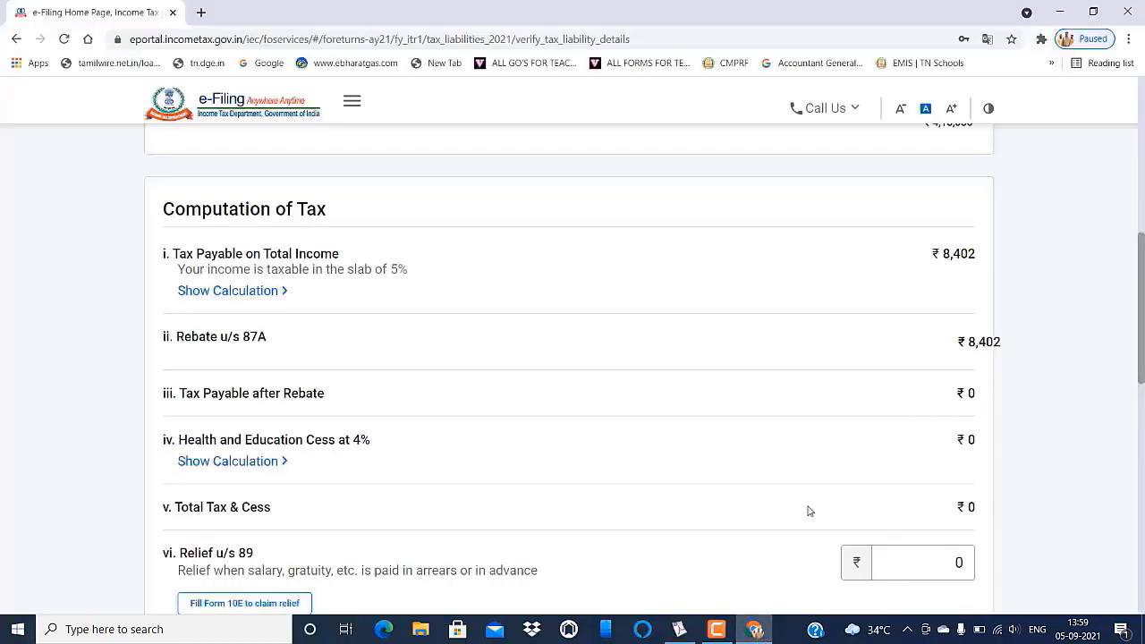
- Confirm the tax liability with ₹0 payable after rebate
{"action": "scroll", "coordinate": [812, 511], "scroll_direction": "down", "scroll_amount": 4}
{"action": "scroll", "coordinate": [881, 361], "scroll_direction": "down", "scroll_amount": 4}
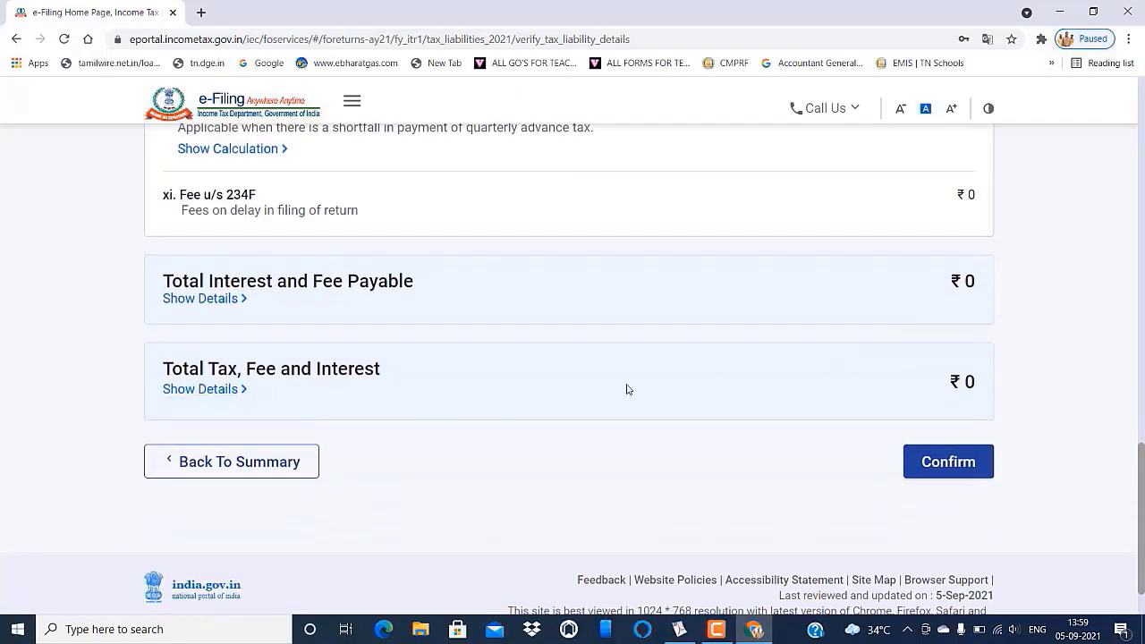
{"action": "left_click", "coordinate": [943, 463]}
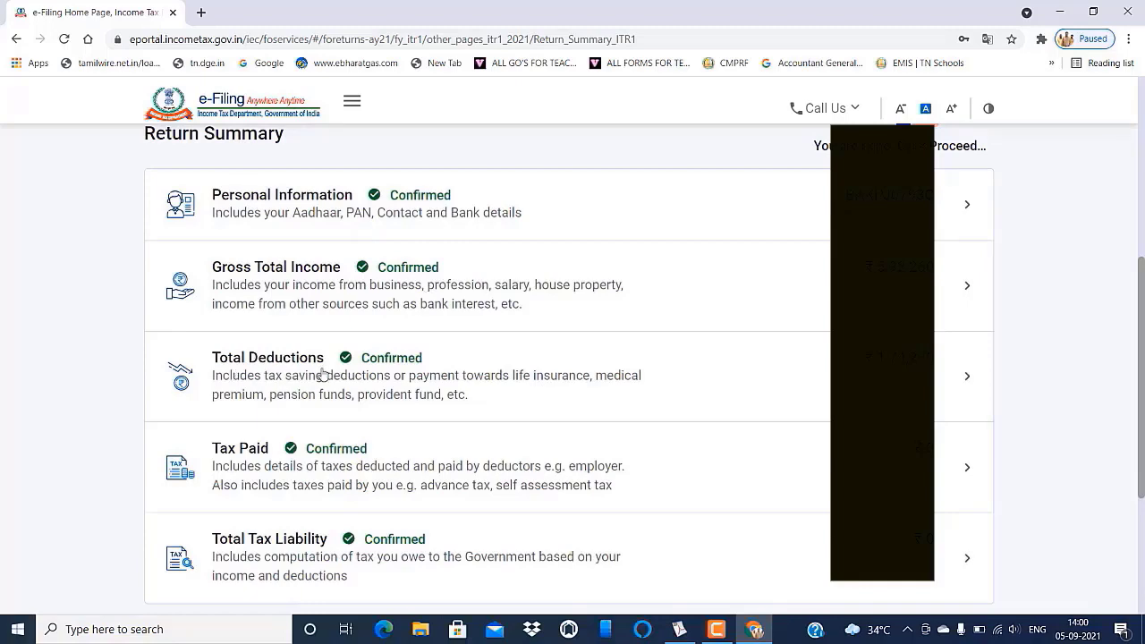
- Proceed from the fully confirmed Return Summary
{"action": "scroll", "coordinate": [414, 375], "scroll_direction": "down", "scroll_amount": 1}
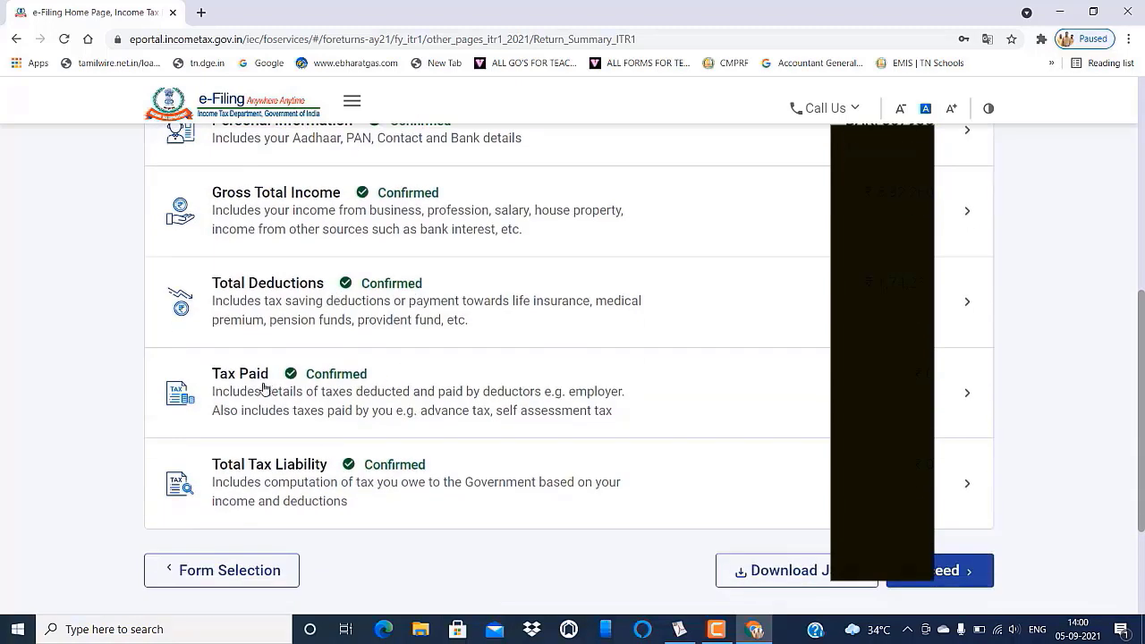
{"action": "scroll", "coordinate": [349, 389], "scroll_direction": "down", "scroll_amount": 3}
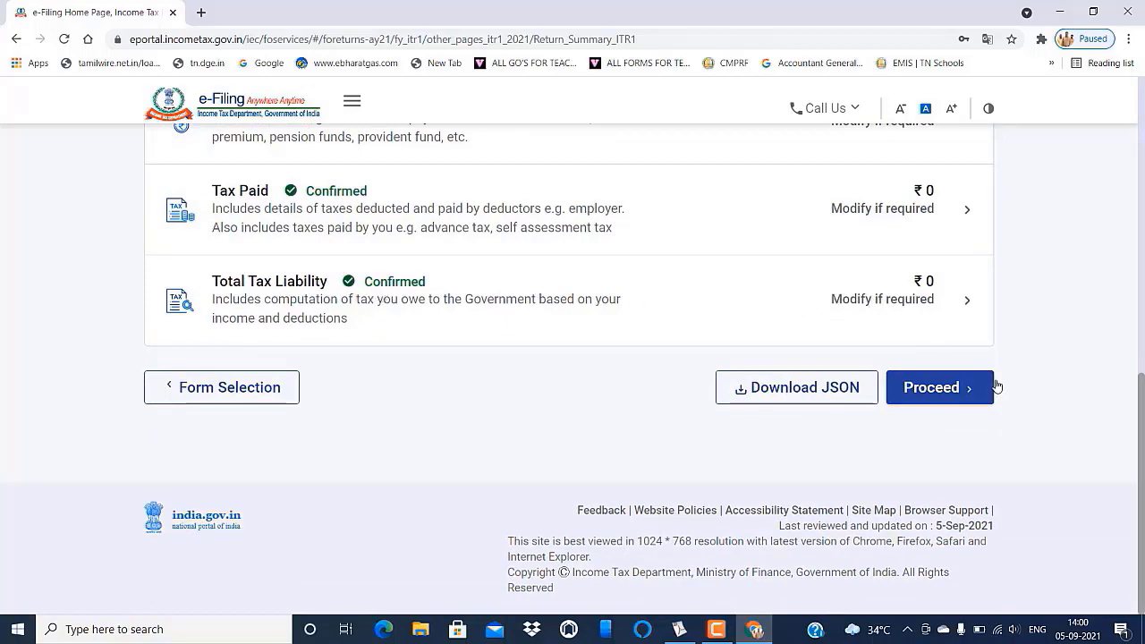
{"action": "left_click", "coordinate": [955, 405]}
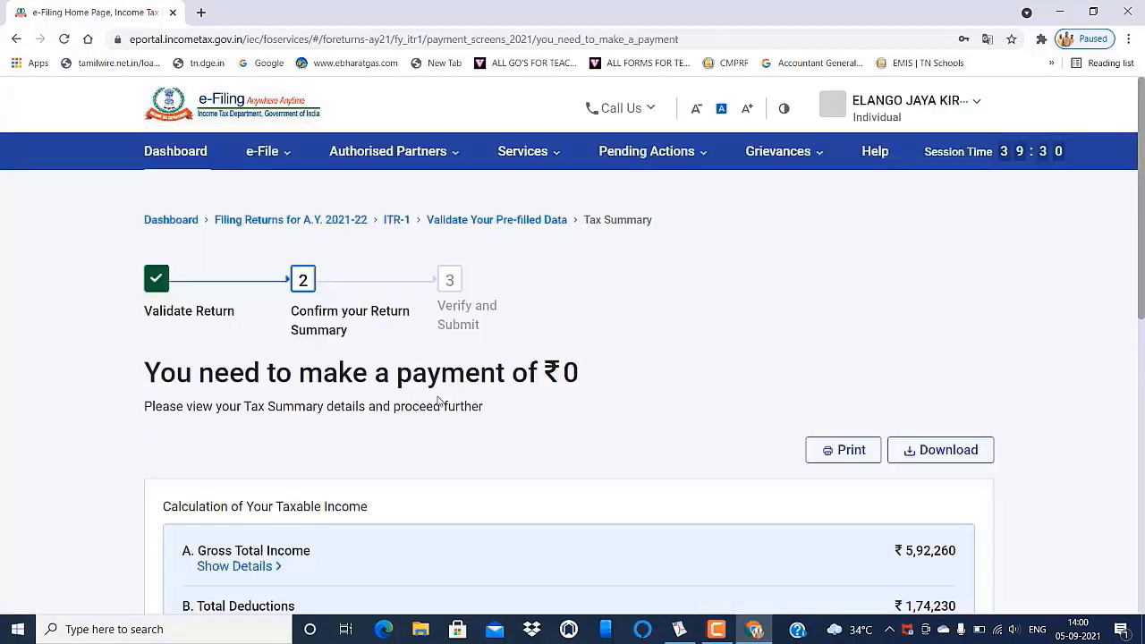
- Move past the ₹0 Tax Summary to the return preview
{"action": "scroll", "coordinate": [578, 409], "scroll_direction": "down", "scroll_amount": 3}
{"action": "scroll", "coordinate": [578, 411], "scroll_direction": "down", "scroll_amount": 1}
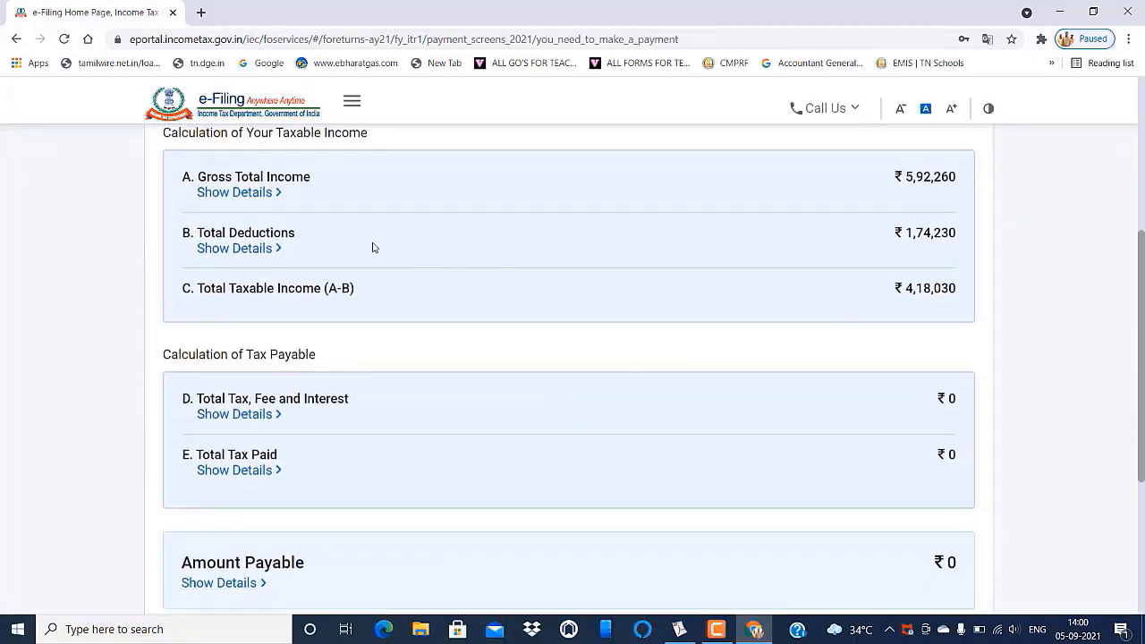
{"action": "scroll", "coordinate": [656, 293], "scroll_direction": "down", "scroll_amount": 4}
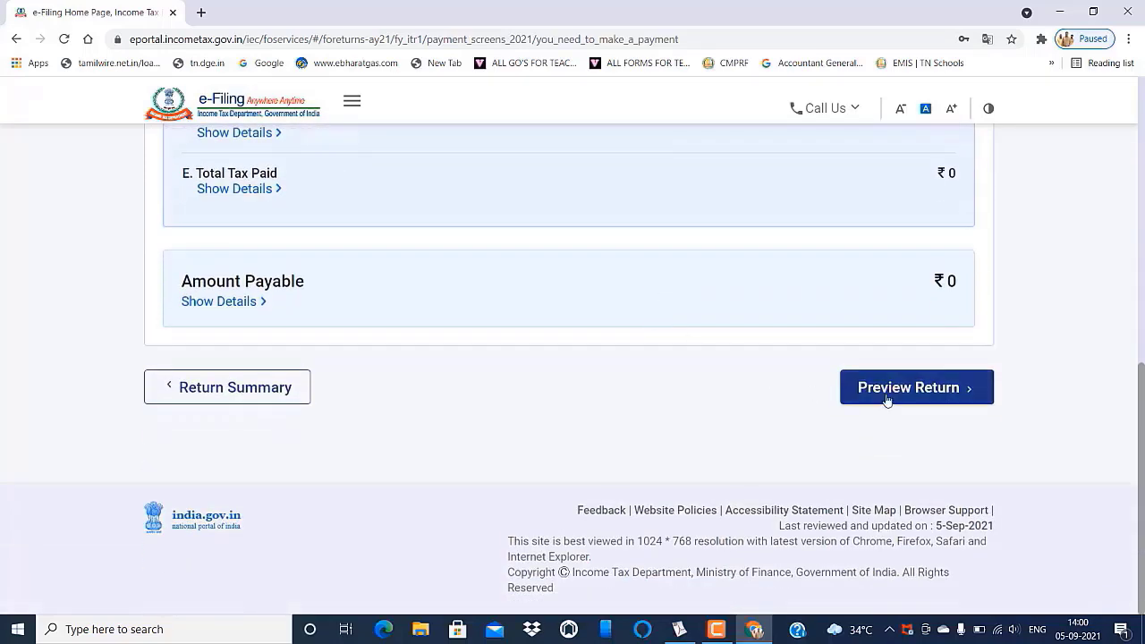
{"action": "left_click", "coordinate": [907, 388]}
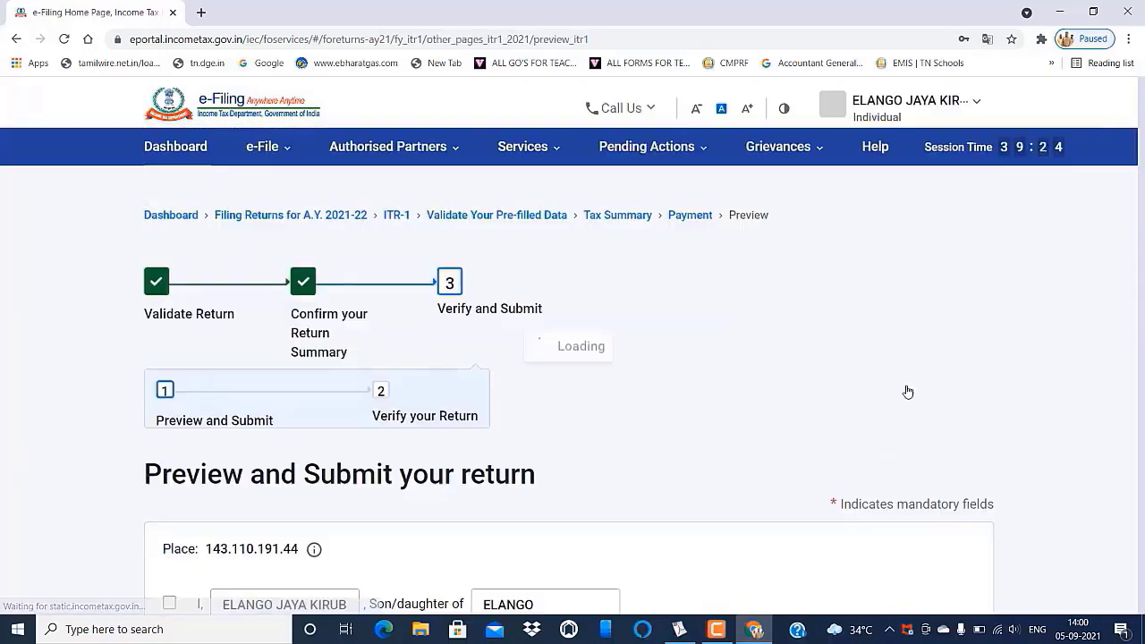
- Accept the declaration and keep the filing capacity as Self
{"action": "scroll", "coordinate": [700, 435], "scroll_direction": "down", "scroll_amount": 2}
{"action": "scroll", "coordinate": [700, 436], "scroll_direction": "down", "scroll_amount": 2}
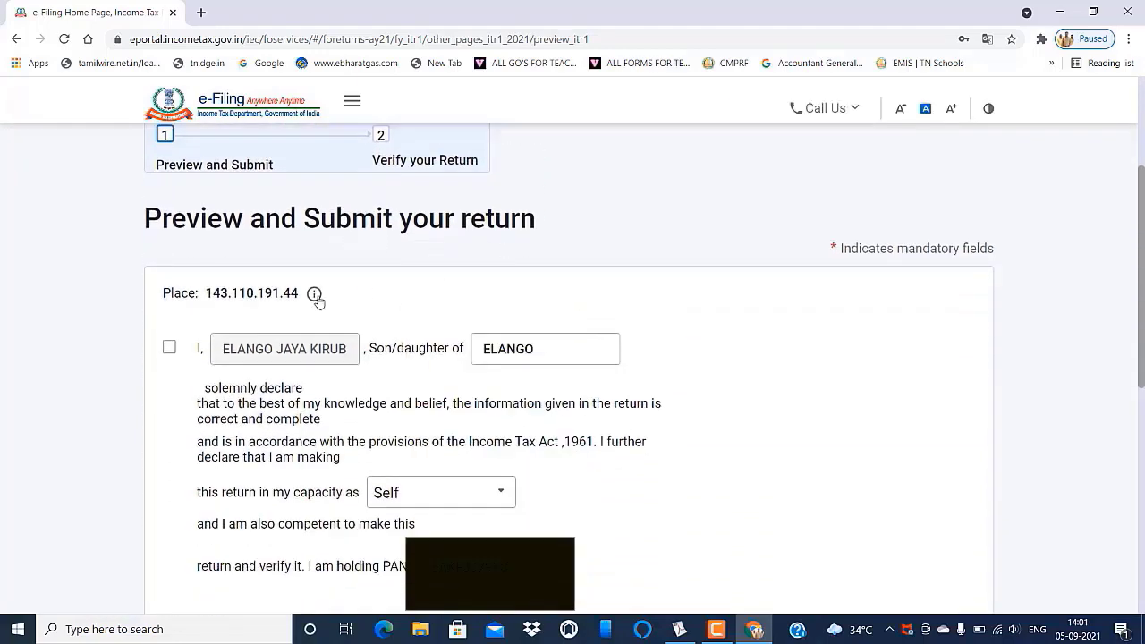
{"action": "left_click", "coordinate": [169, 349]}
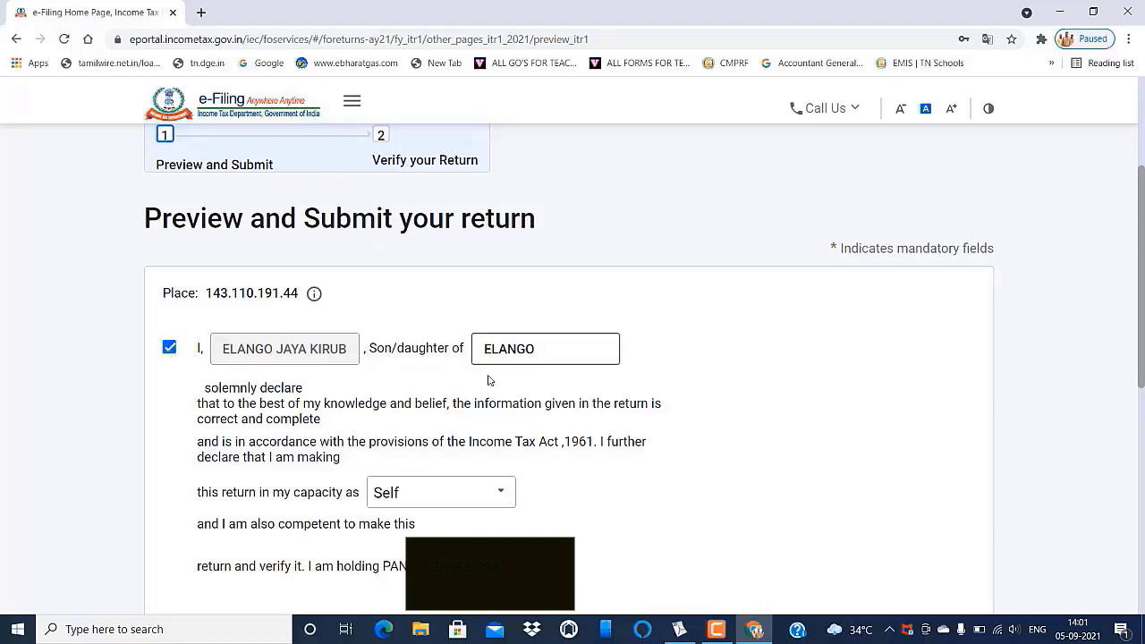
{"action": "scroll", "coordinate": [493, 376], "scroll_direction": "down", "scroll_amount": 5}
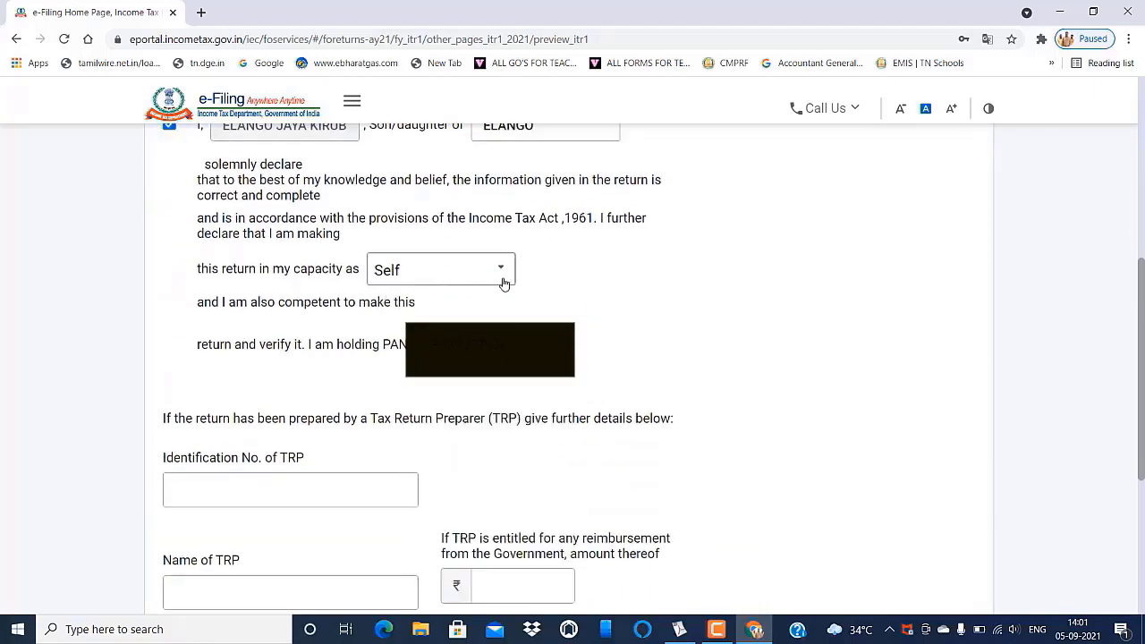
{"action": "left_click", "coordinate": [502, 274]}
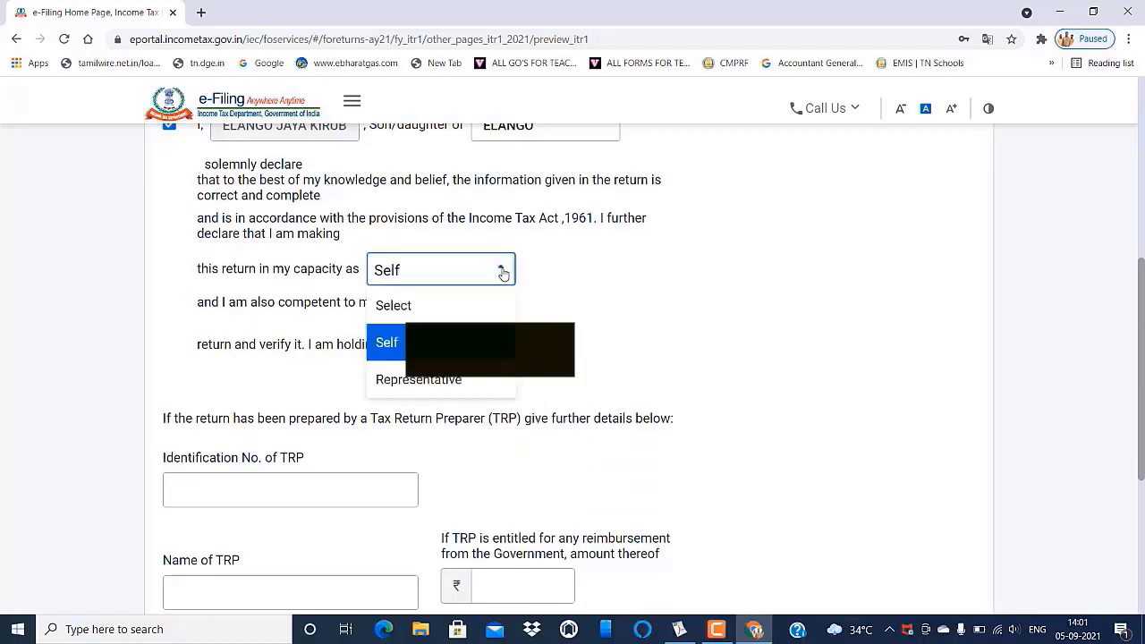
{"action": "left_click", "coordinate": [502, 274]}
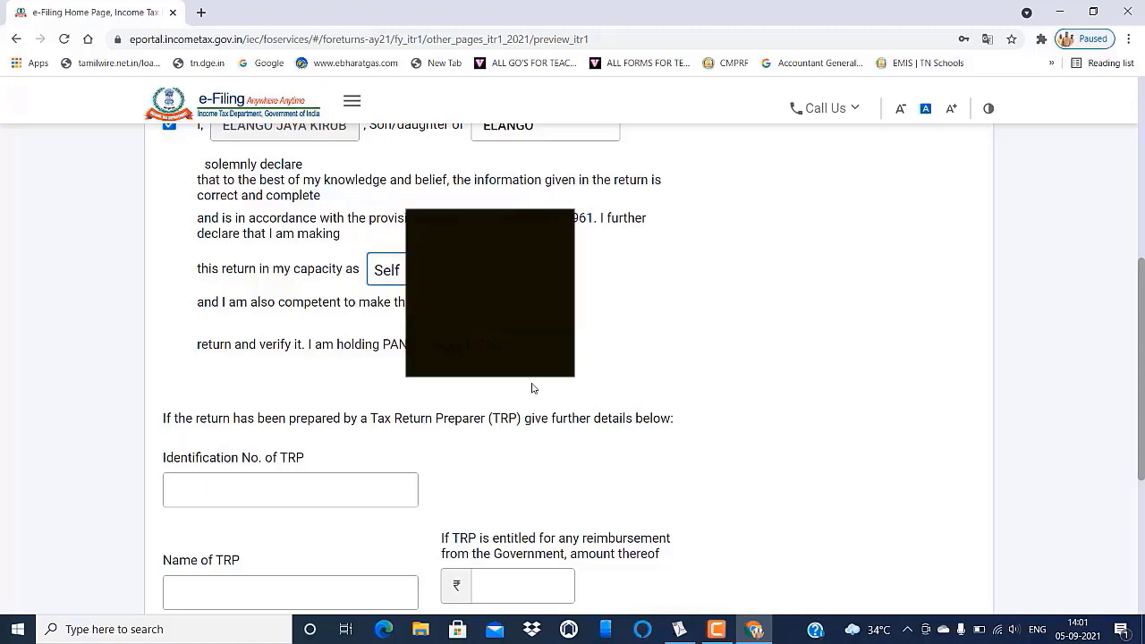
- Proceed to preview the ITR-1 Sahaj return for AY 2021-22
{"action": "scroll", "coordinate": [531, 384], "scroll_direction": "down", "scroll_amount": 1}
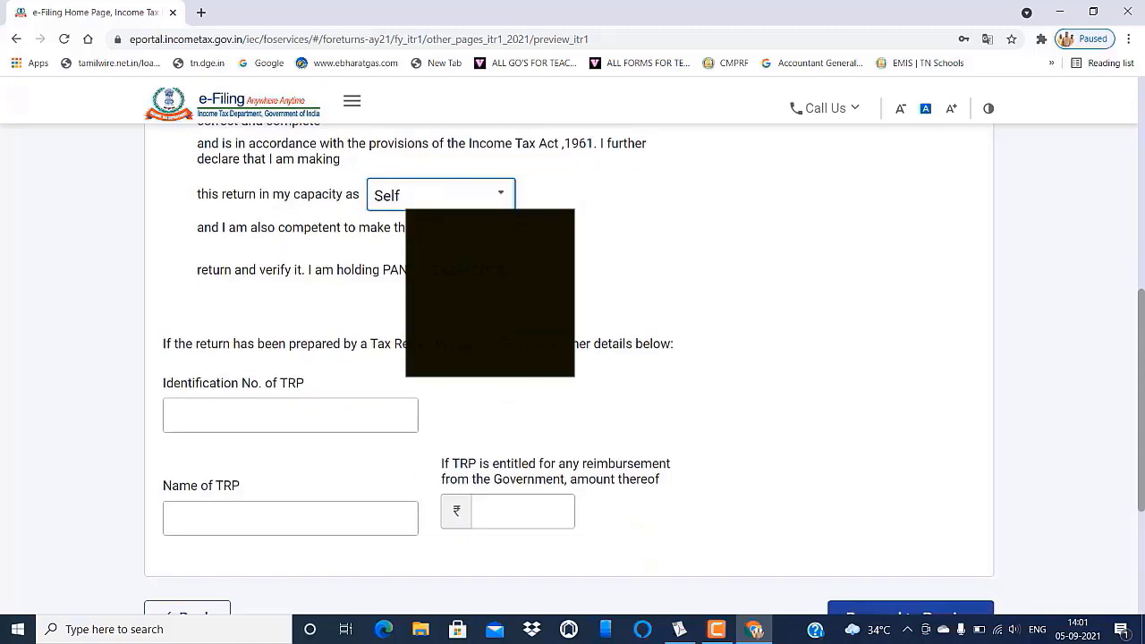
{"action": "scroll", "coordinate": [353, 378], "scroll_direction": "down", "scroll_amount": 2}
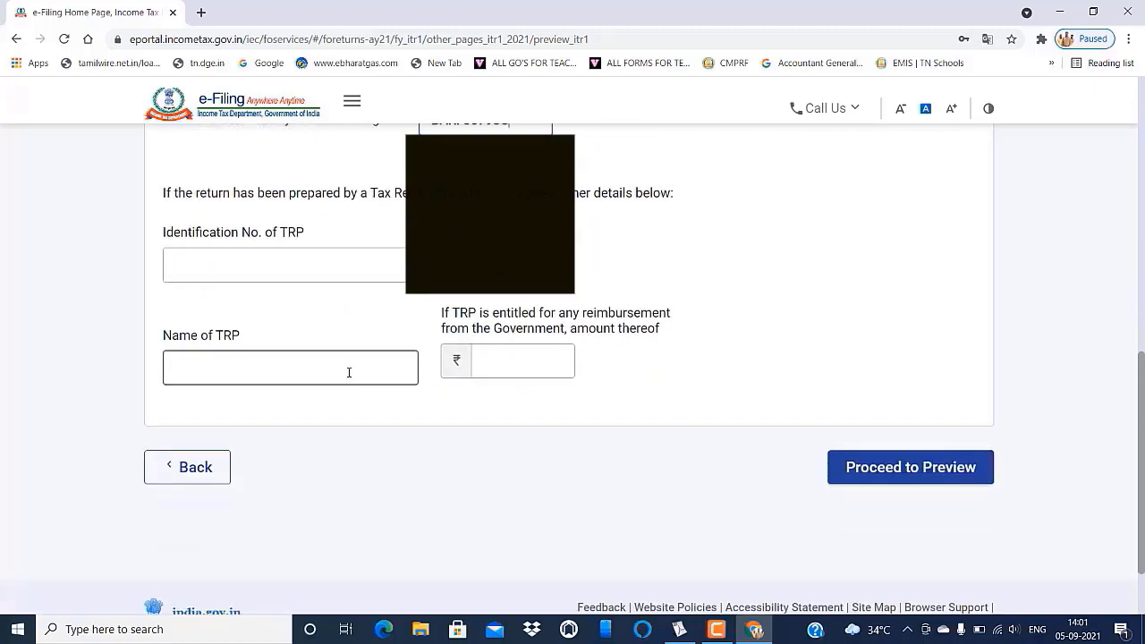
{"action": "left_click", "coordinate": [883, 475]}
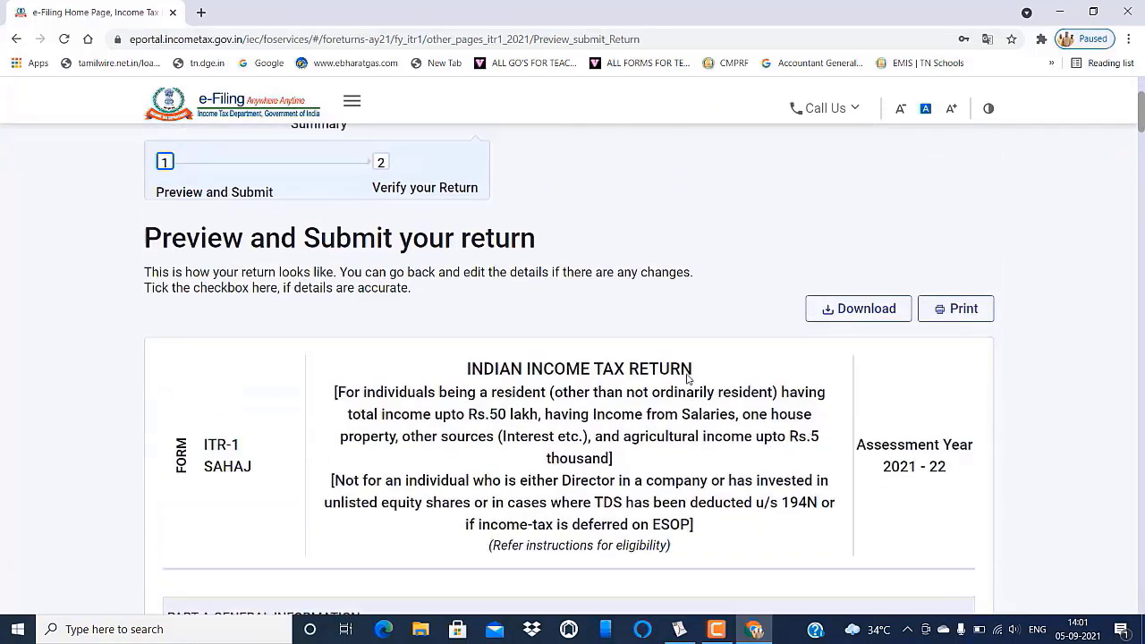
- Review the full ITR-1 preview and proceed to validation
{"action": "scroll", "coordinate": [689, 380], "scroll_direction": "down", "scroll_amount": 2}
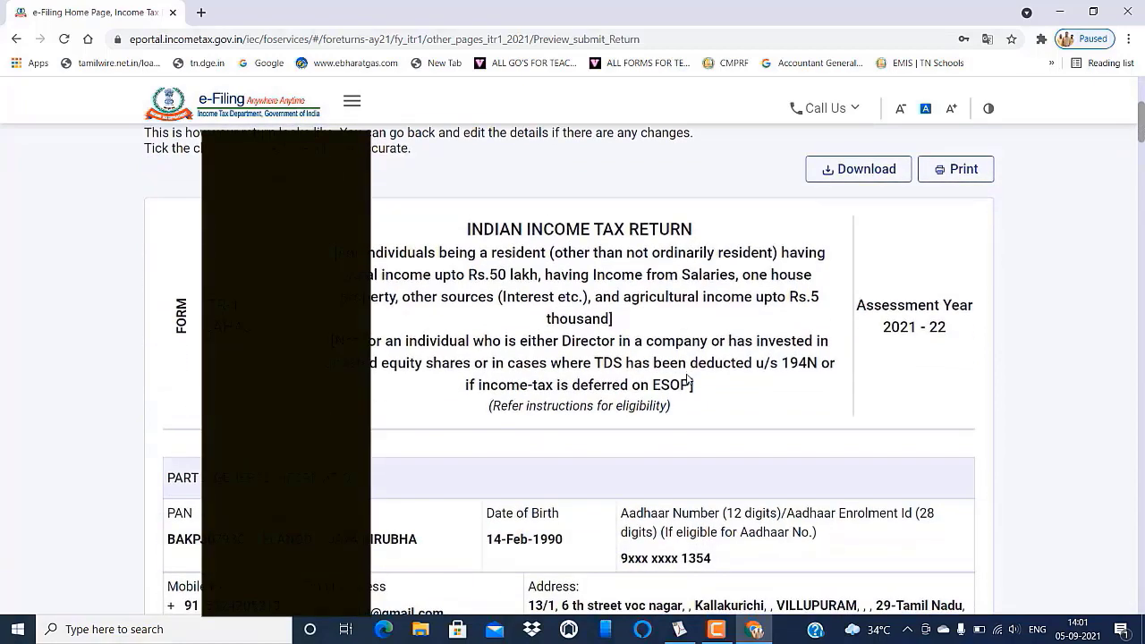
{"action": "scroll", "coordinate": [687, 380], "scroll_direction": "down", "scroll_amount": 4}
{"action": "scroll", "coordinate": [687, 379], "scroll_direction": "down", "scroll_amount": 5}
{"action": "scroll", "coordinate": [687, 379], "scroll_direction": "down", "scroll_amount": 7}
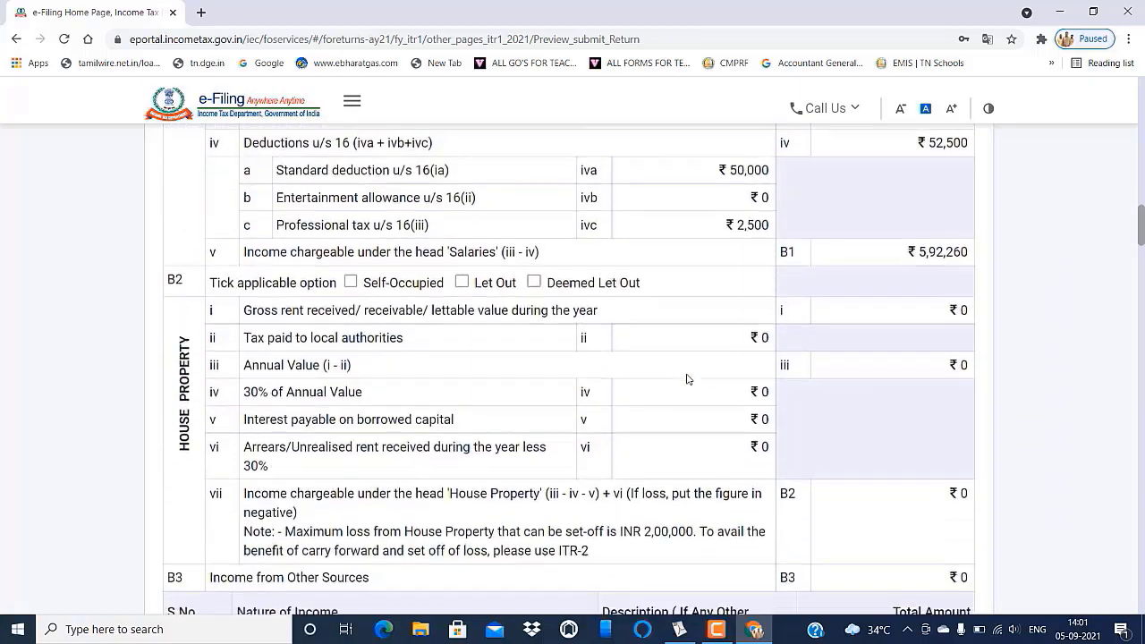
{"action": "scroll", "coordinate": [687, 379], "scroll_direction": "down", "scroll_amount": 6}
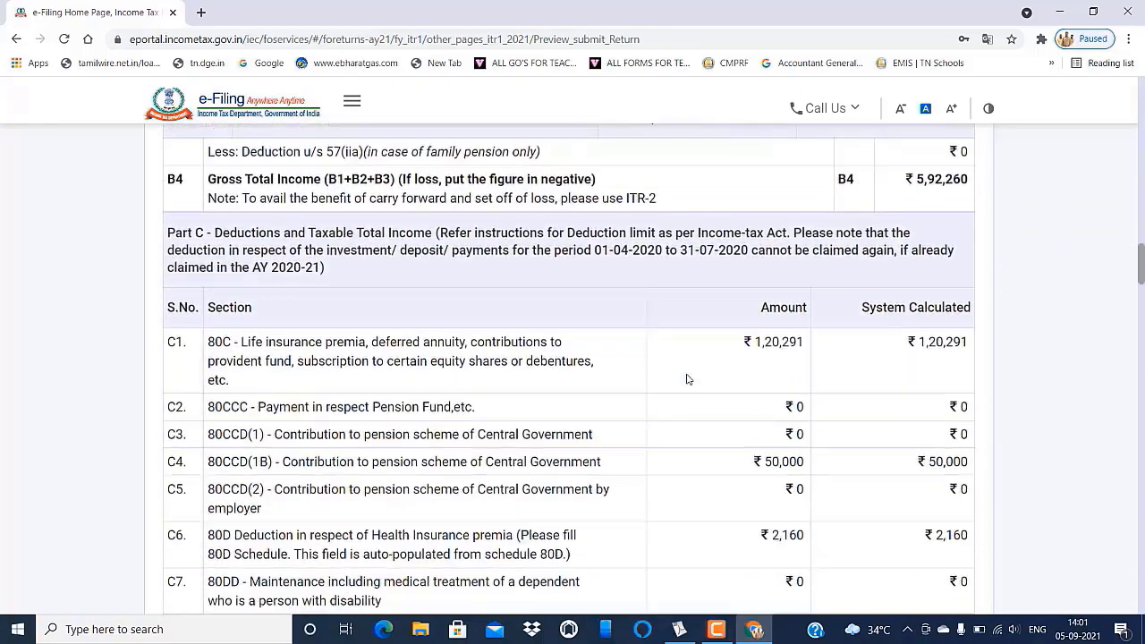
{"action": "scroll", "coordinate": [686, 379], "scroll_direction": "down", "scroll_amount": 5}
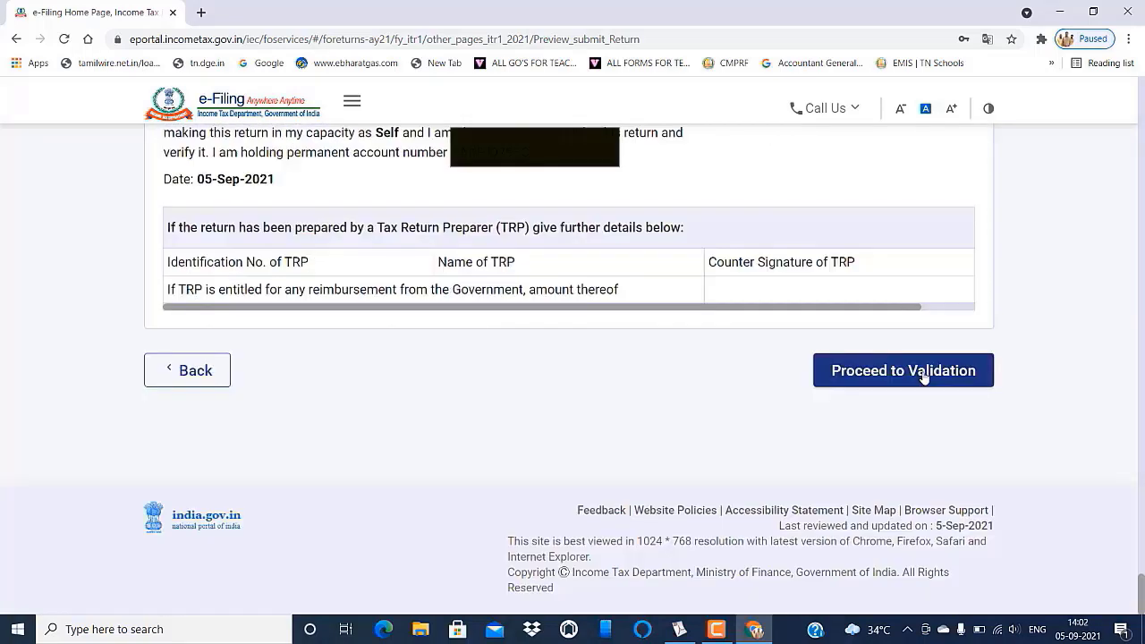
{"action": "left_click", "coordinate": [924, 377]}
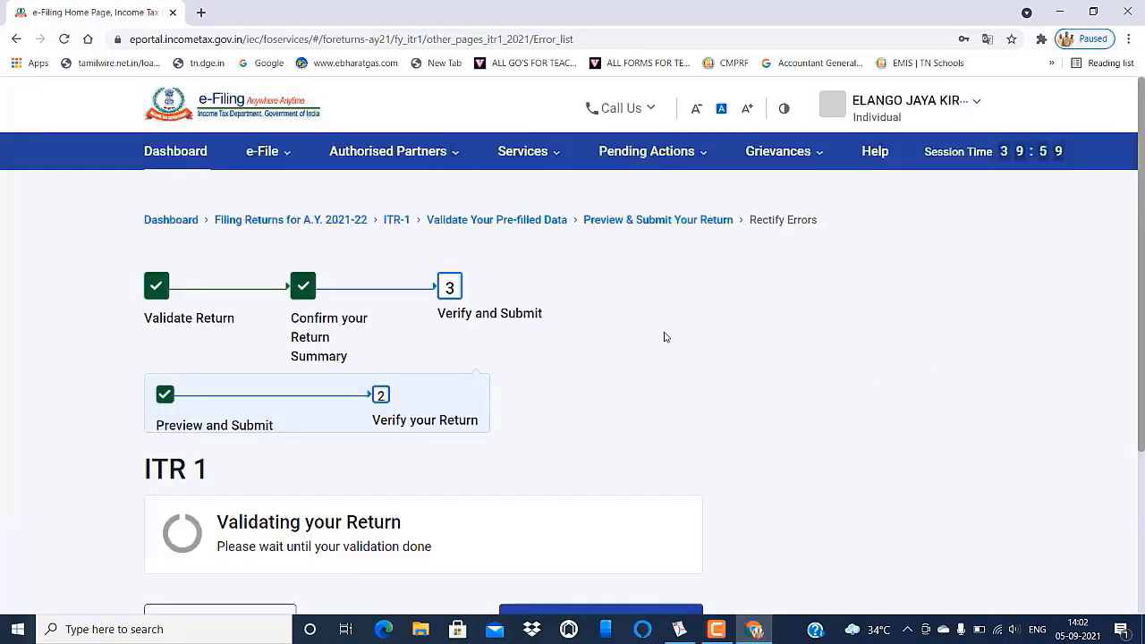
- Proceed to verification after error-free validation and choose e-Verify Now
{"action": "scroll", "coordinate": [651, 333], "scroll_direction": "down", "scroll_amount": 2}
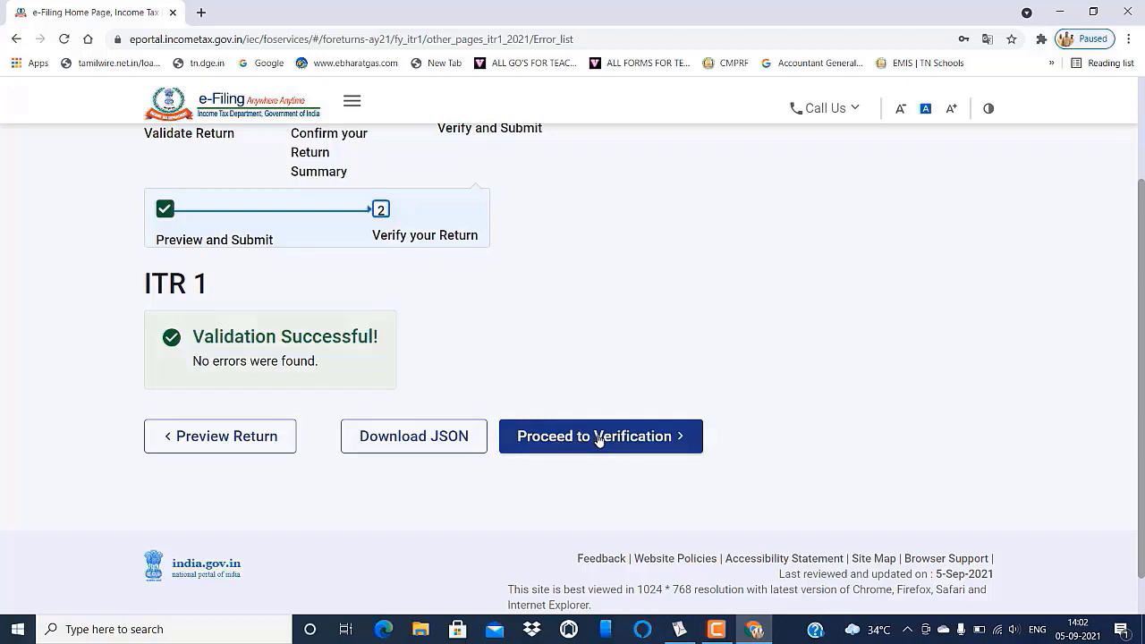
{"action": "left_click", "coordinate": [598, 436]}
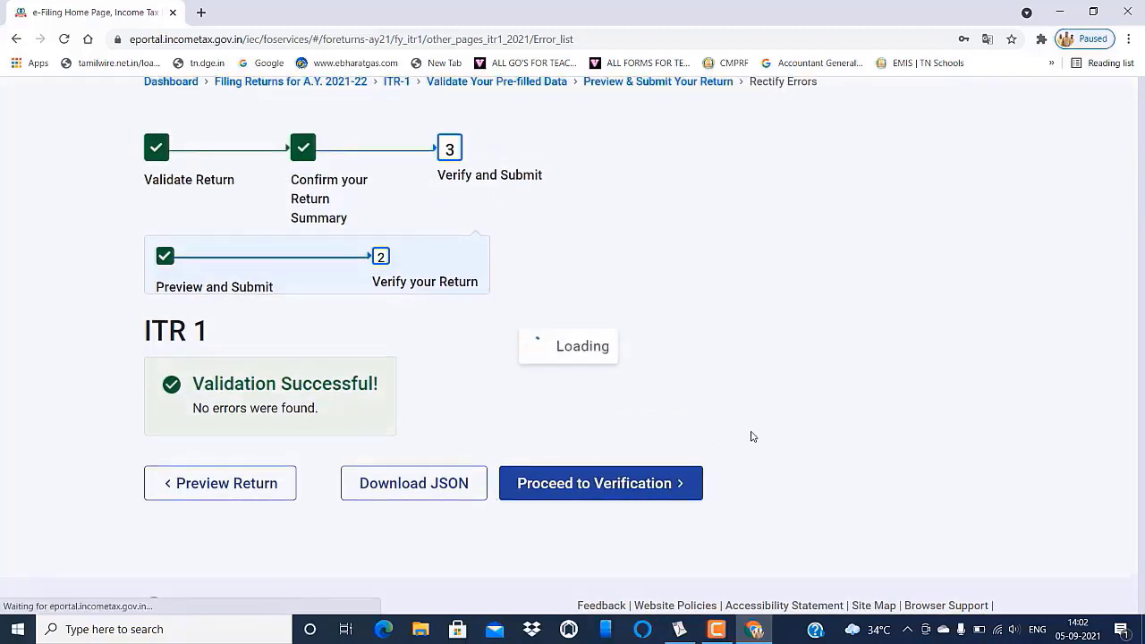
{"action": "scroll", "coordinate": [756, 387], "scroll_direction": "down", "scroll_amount": 3}
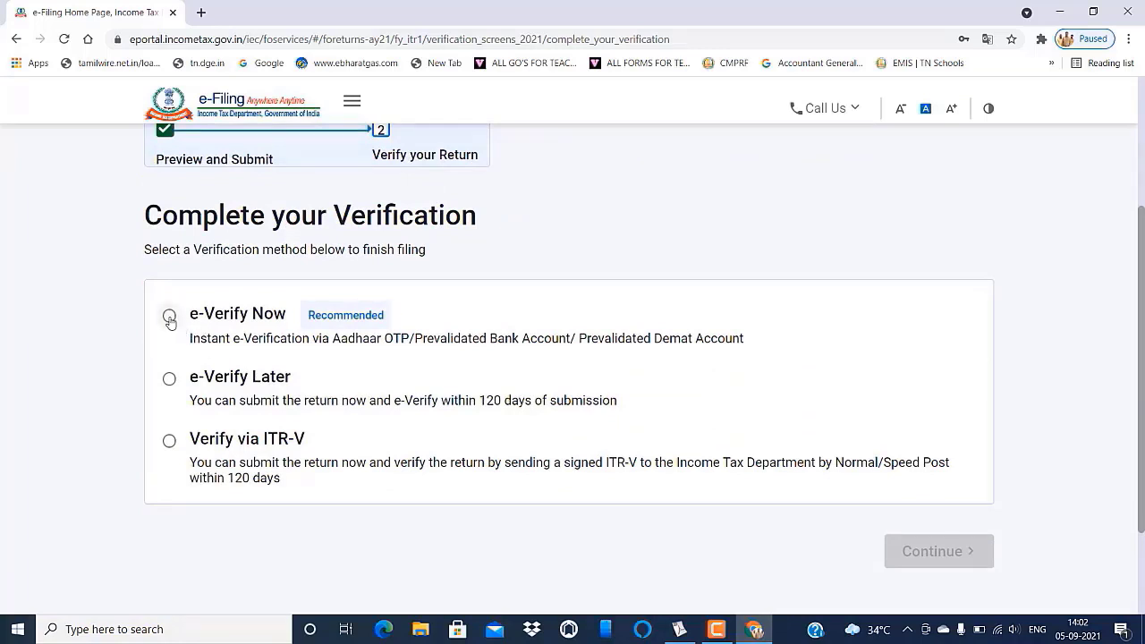
{"action": "left_click", "coordinate": [170, 318]}
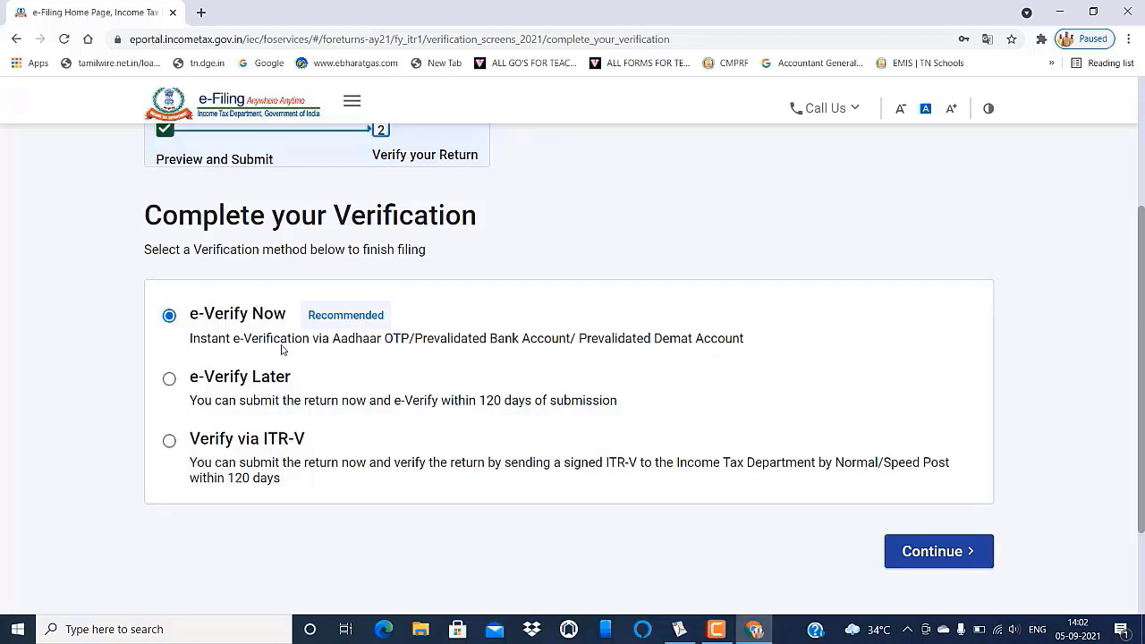
{"action": "left_click", "coordinate": [937, 551]}
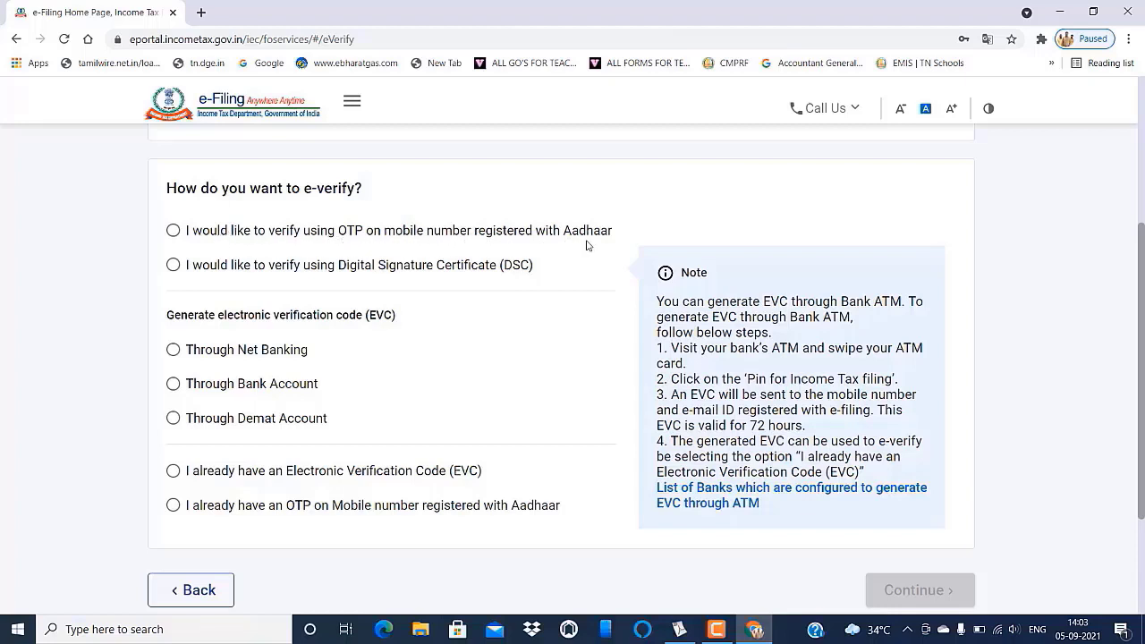
- Choose e-verification by OTP sent to the Aadhaar-registered mobile
{"action": "left_click", "coordinate": [173, 232]}
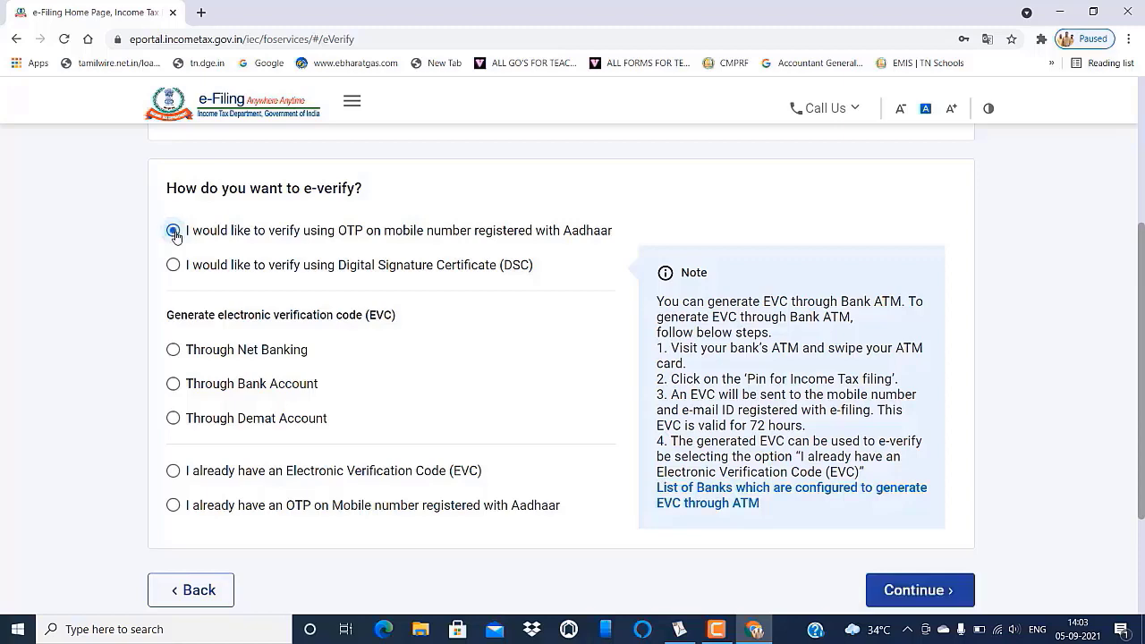
{"action": "scroll", "coordinate": [472, 301], "scroll_direction": "down", "scroll_amount": 3}
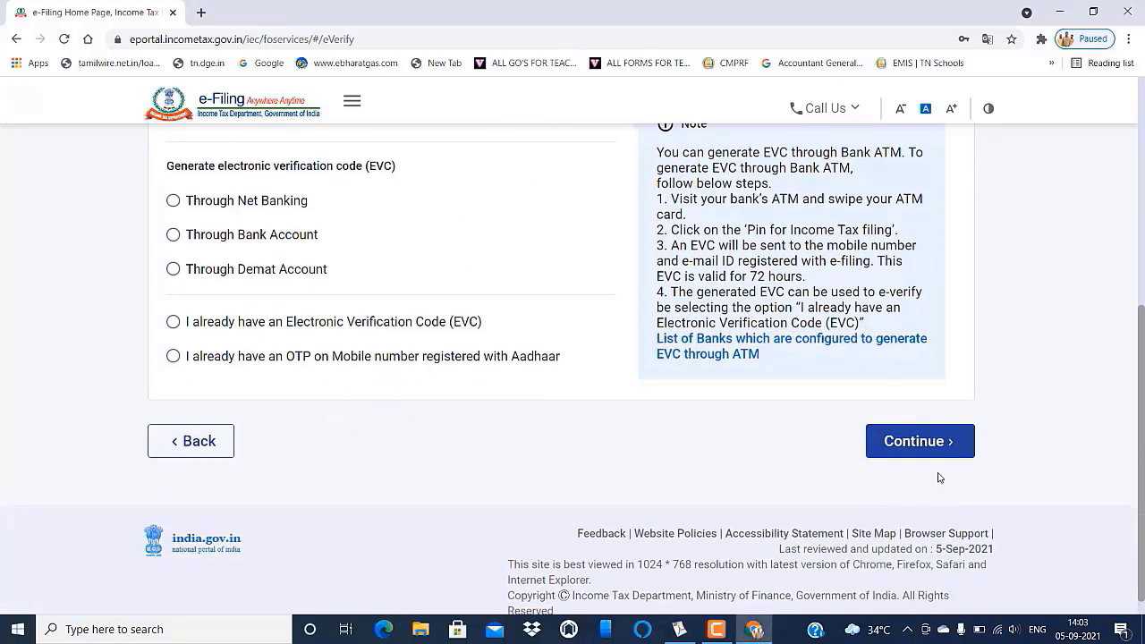
{"action": "left_click", "coordinate": [921, 441]}
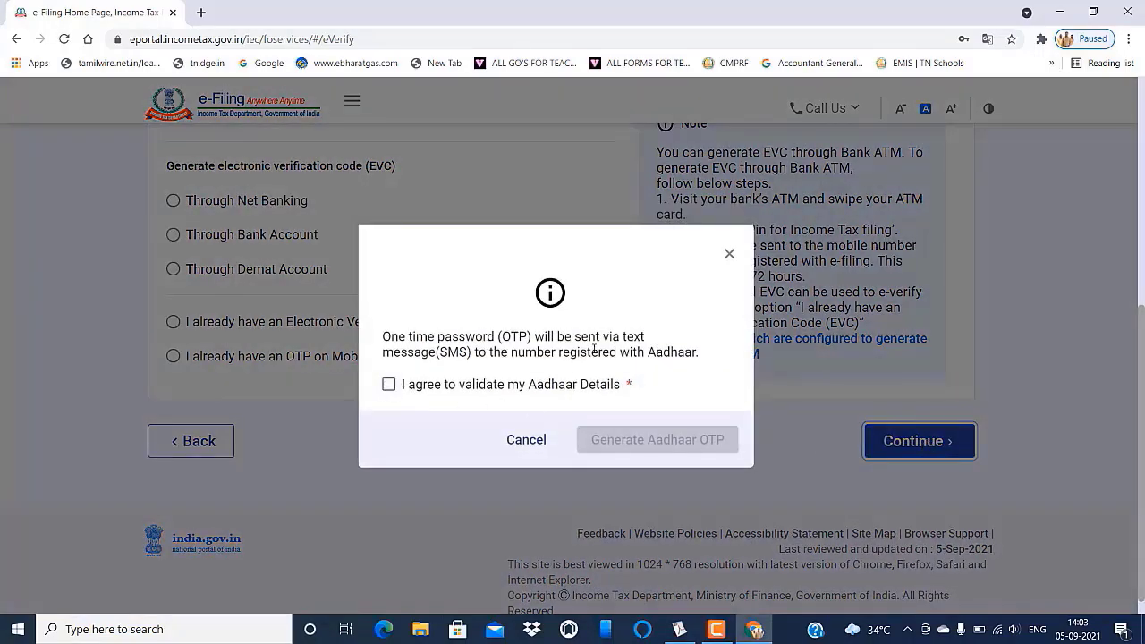
- Agree to Aadhaar validation, generate the Aadhaar OTP, enter it and validate
{"action": "left_click", "coordinate": [389, 385]}
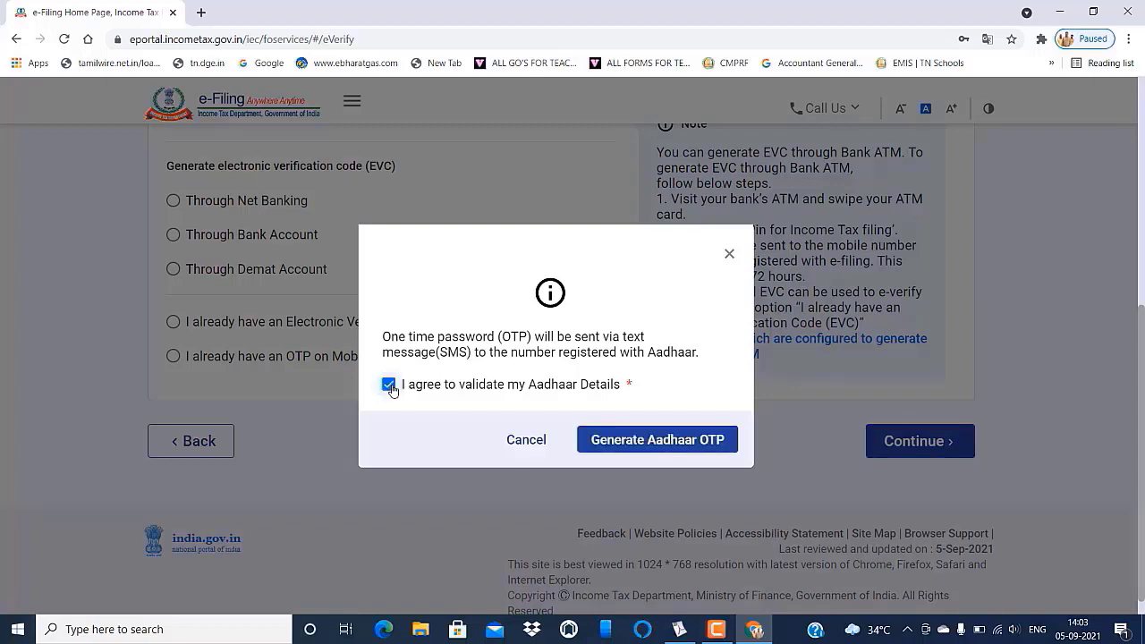
{"action": "left_click", "coordinate": [646, 440]}
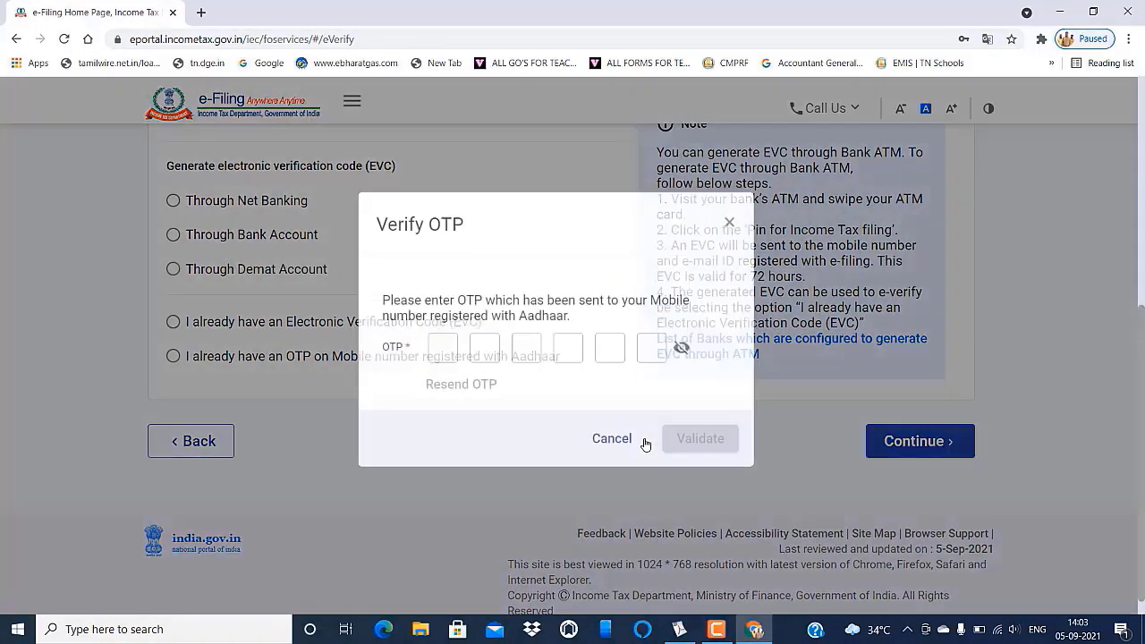
{"action": "left_click", "coordinate": [711, 631]}
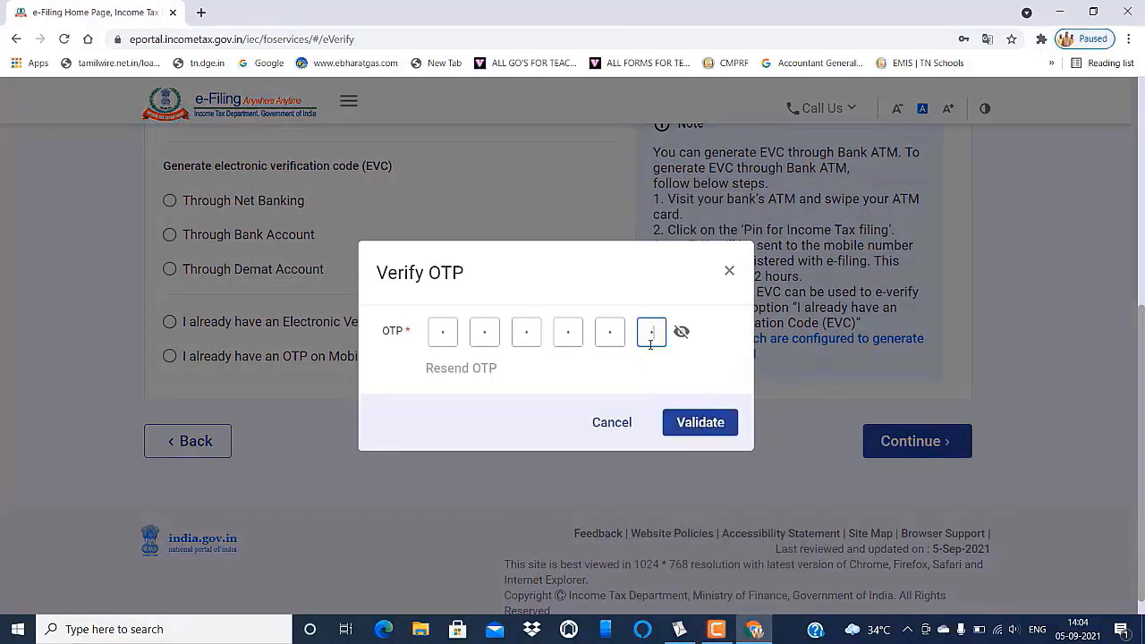
{"action": "left_click", "coordinate": [703, 422]}
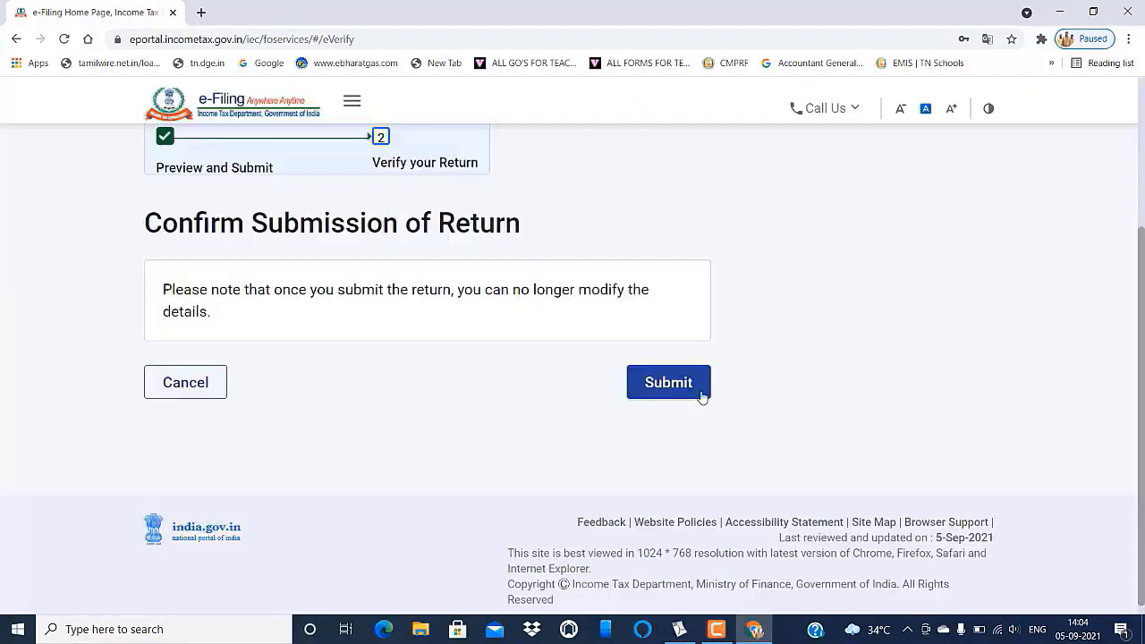
- Submit the e-verified ITR-1 return on the Confirm Submission page
{"action": "left_click", "coordinate": [666, 383]}
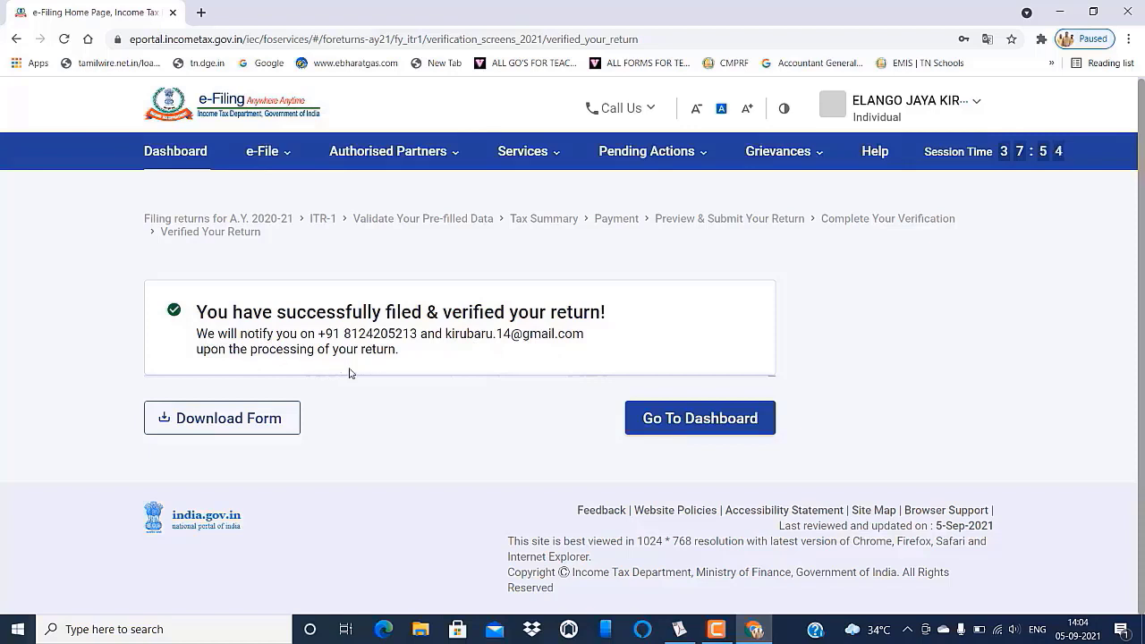
- Download the filed ITR-1 form, check the dashboard shows AY 2021-22 filed, then log out
{"action": "left_click", "coordinate": [226, 420]}
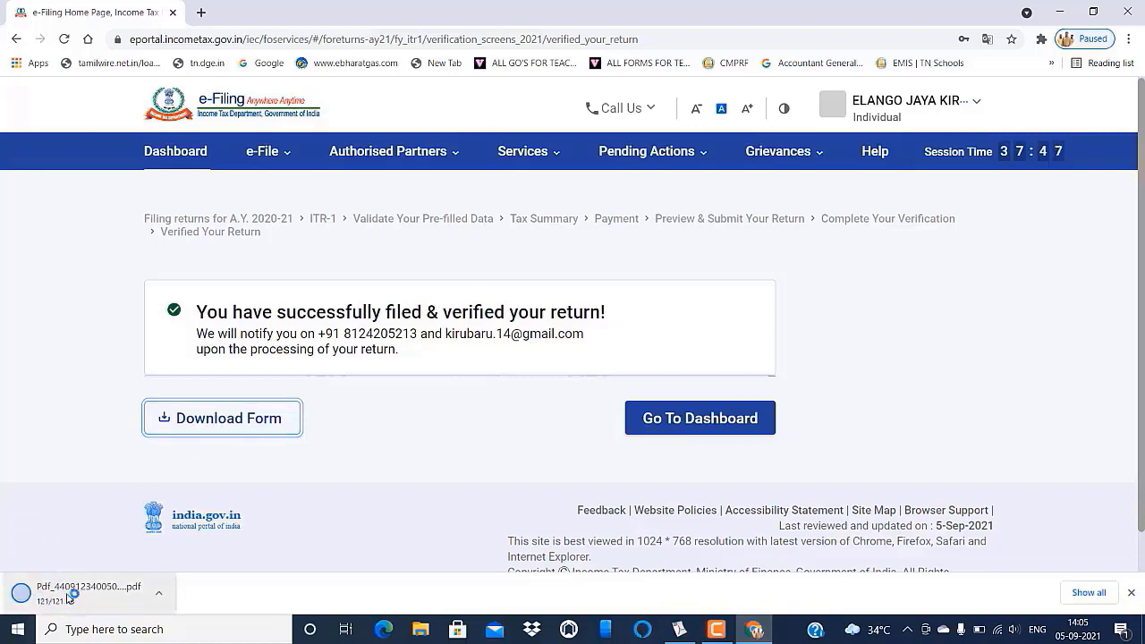
{"action": "left_click", "coordinate": [685, 420]}
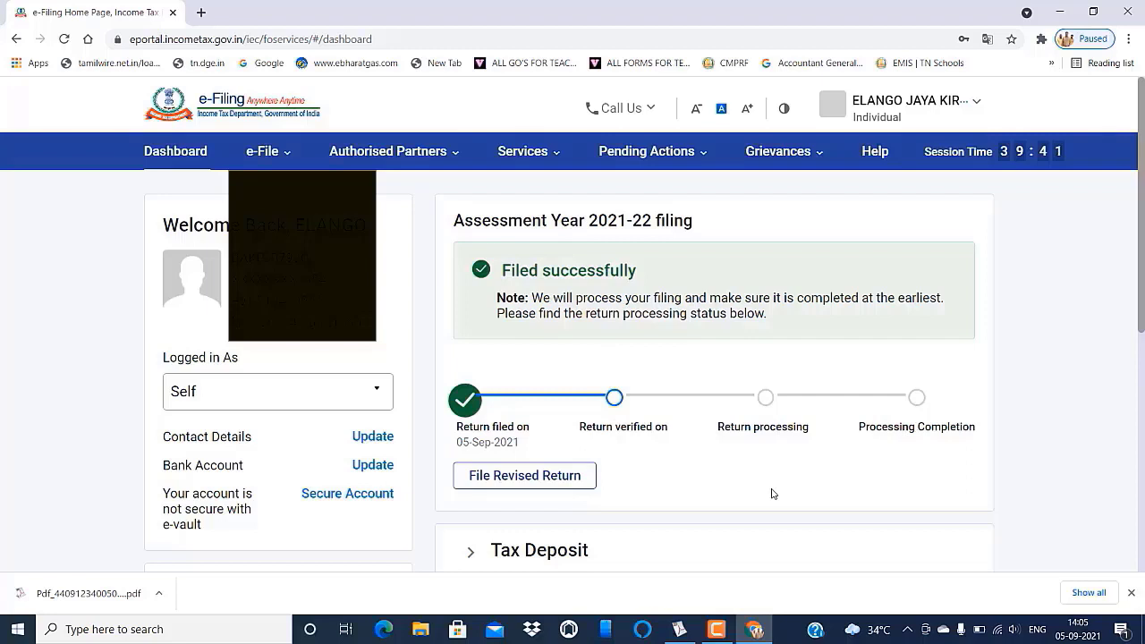
{"action": "scroll", "coordinate": [629, 240], "scroll_direction": "down", "scroll_amount": 1}
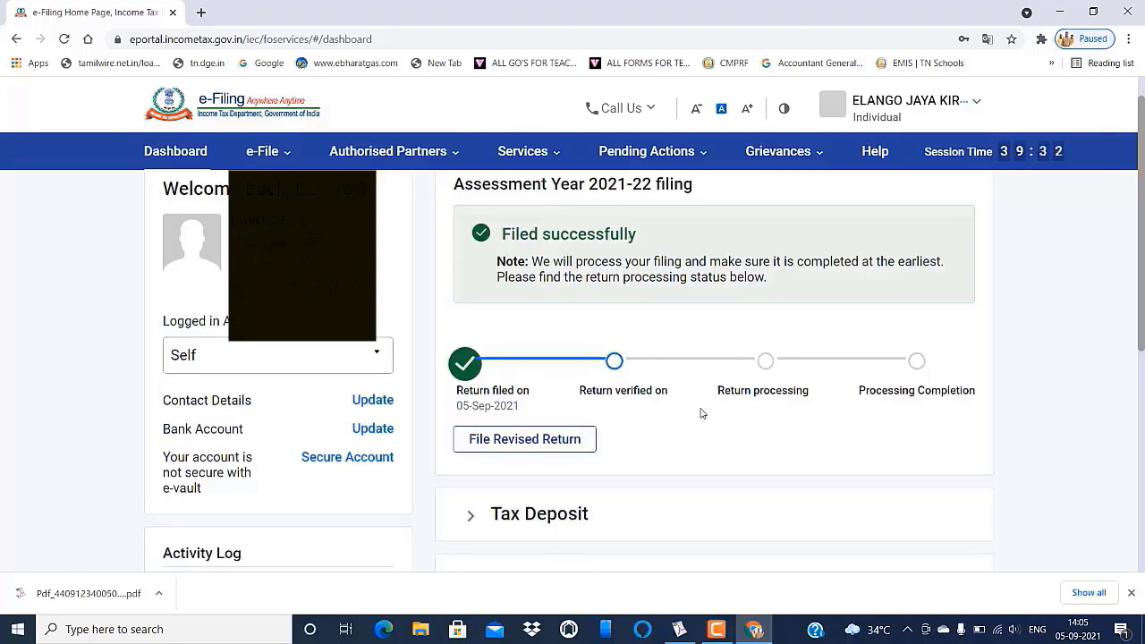
{"action": "left_click", "coordinate": [977, 105]}
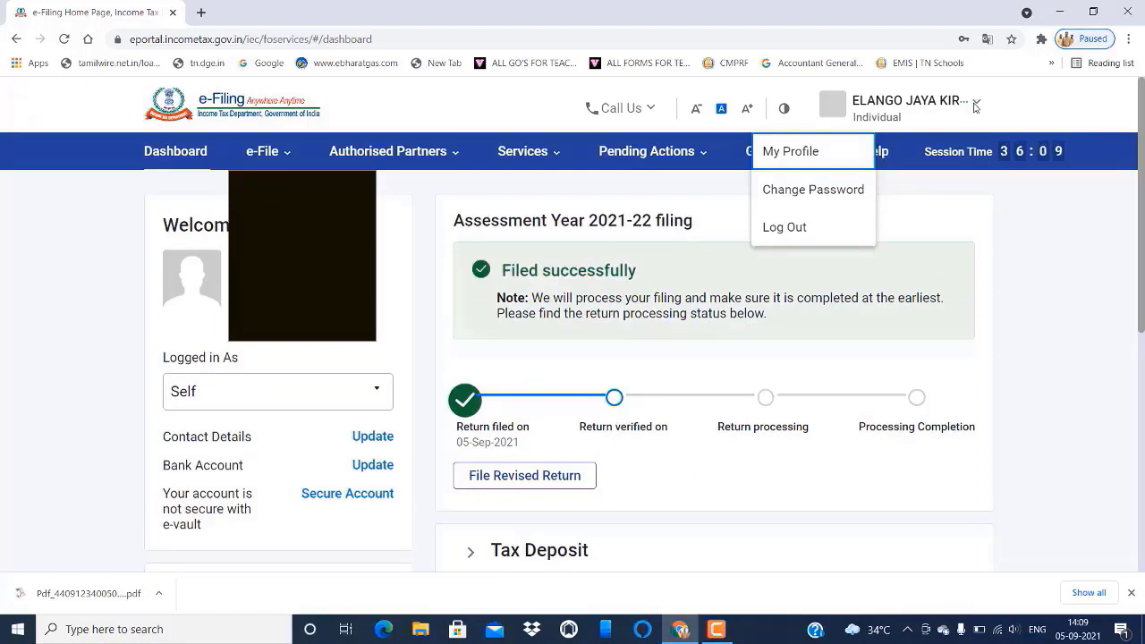
{"action": "left_click", "coordinate": [786, 229]}
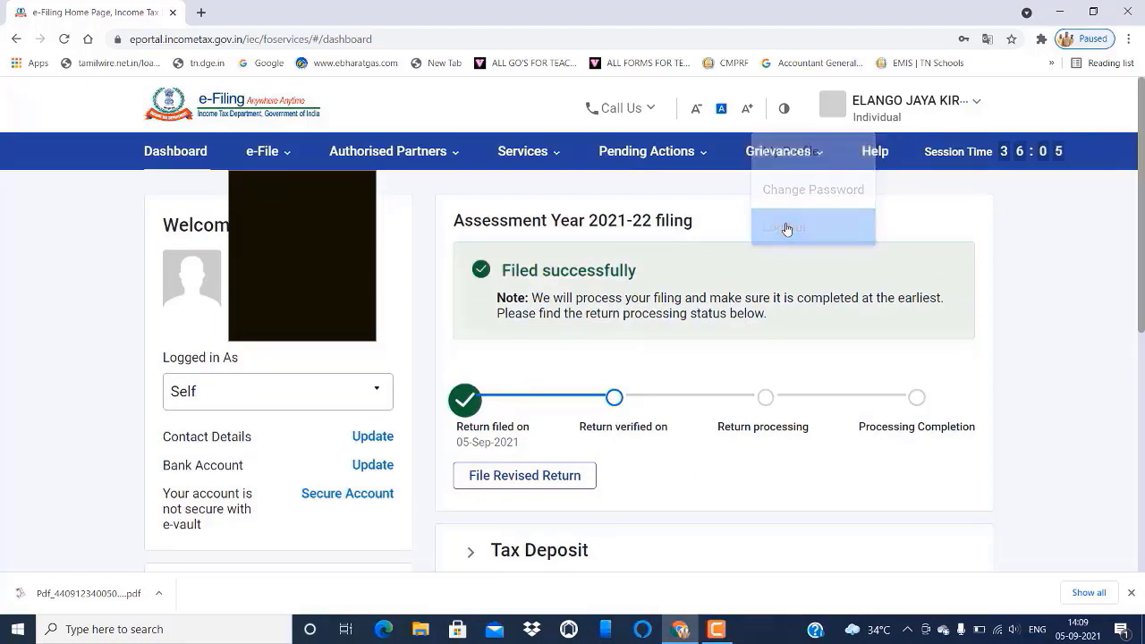